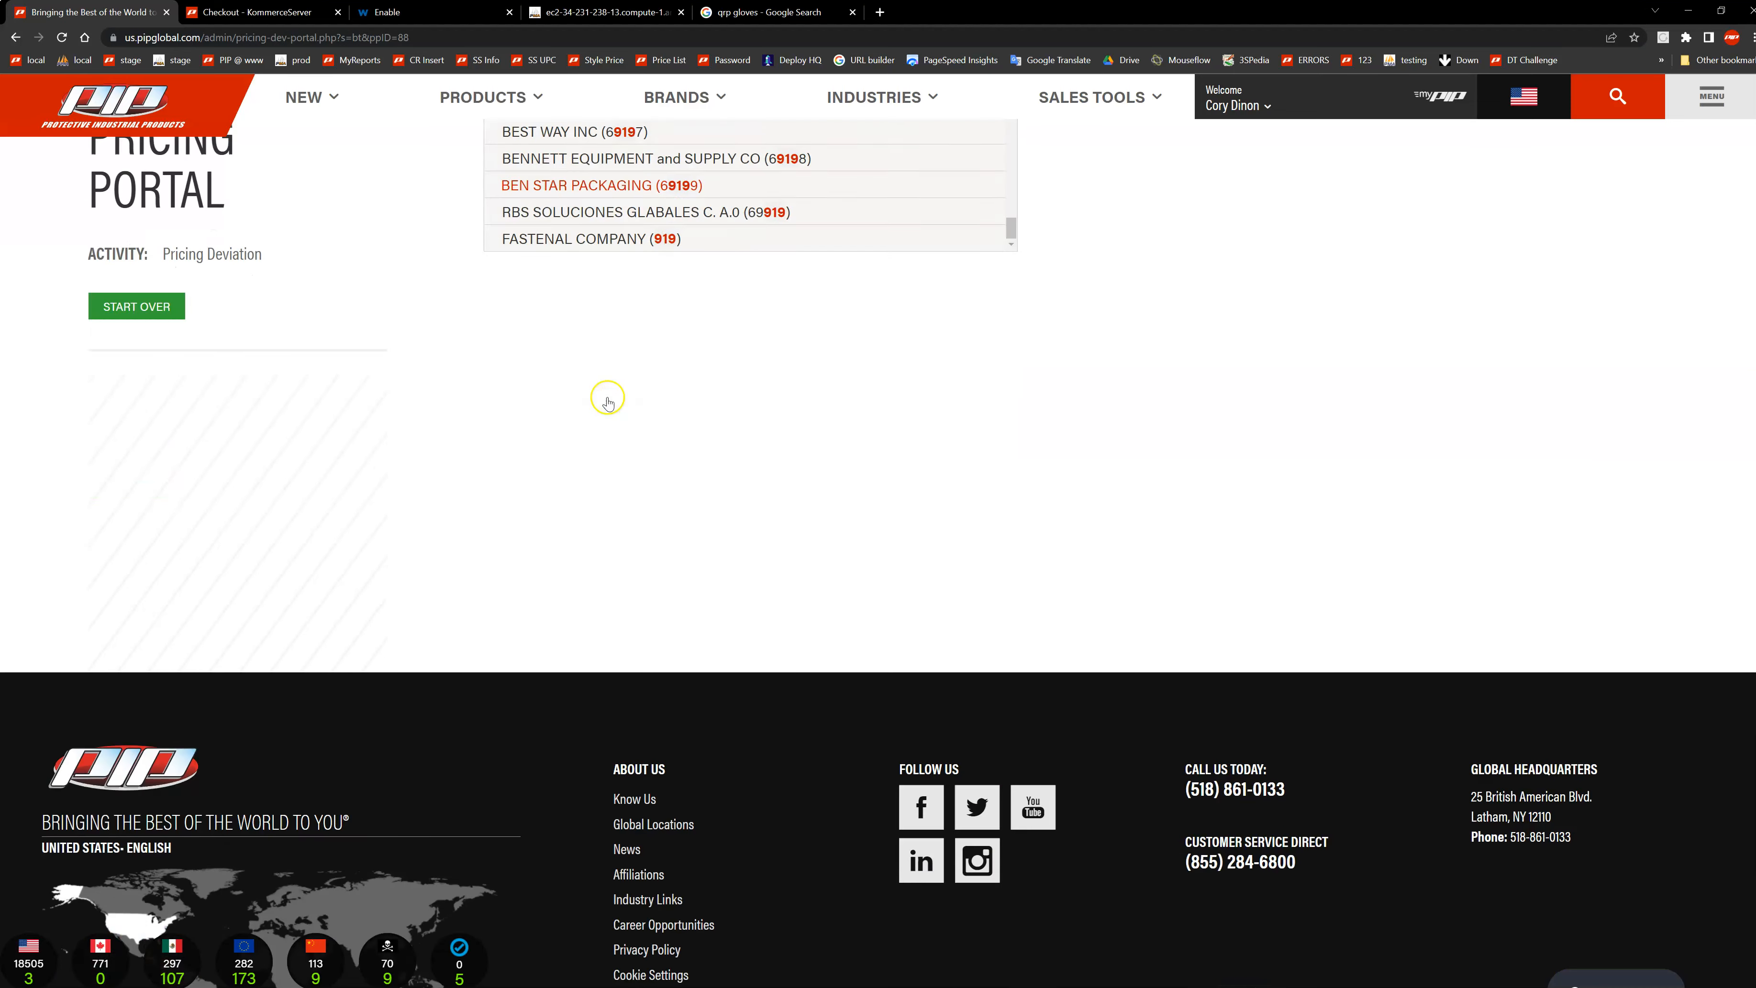
Step: Choose Fastenal Company as the bill-to customer for the pricing deviation
{"action": "left_click", "coordinate": [599, 231]}
{"action": "scroll", "coordinate": [588, 256], "scroll_direction": "up", "scroll_amount": 3}
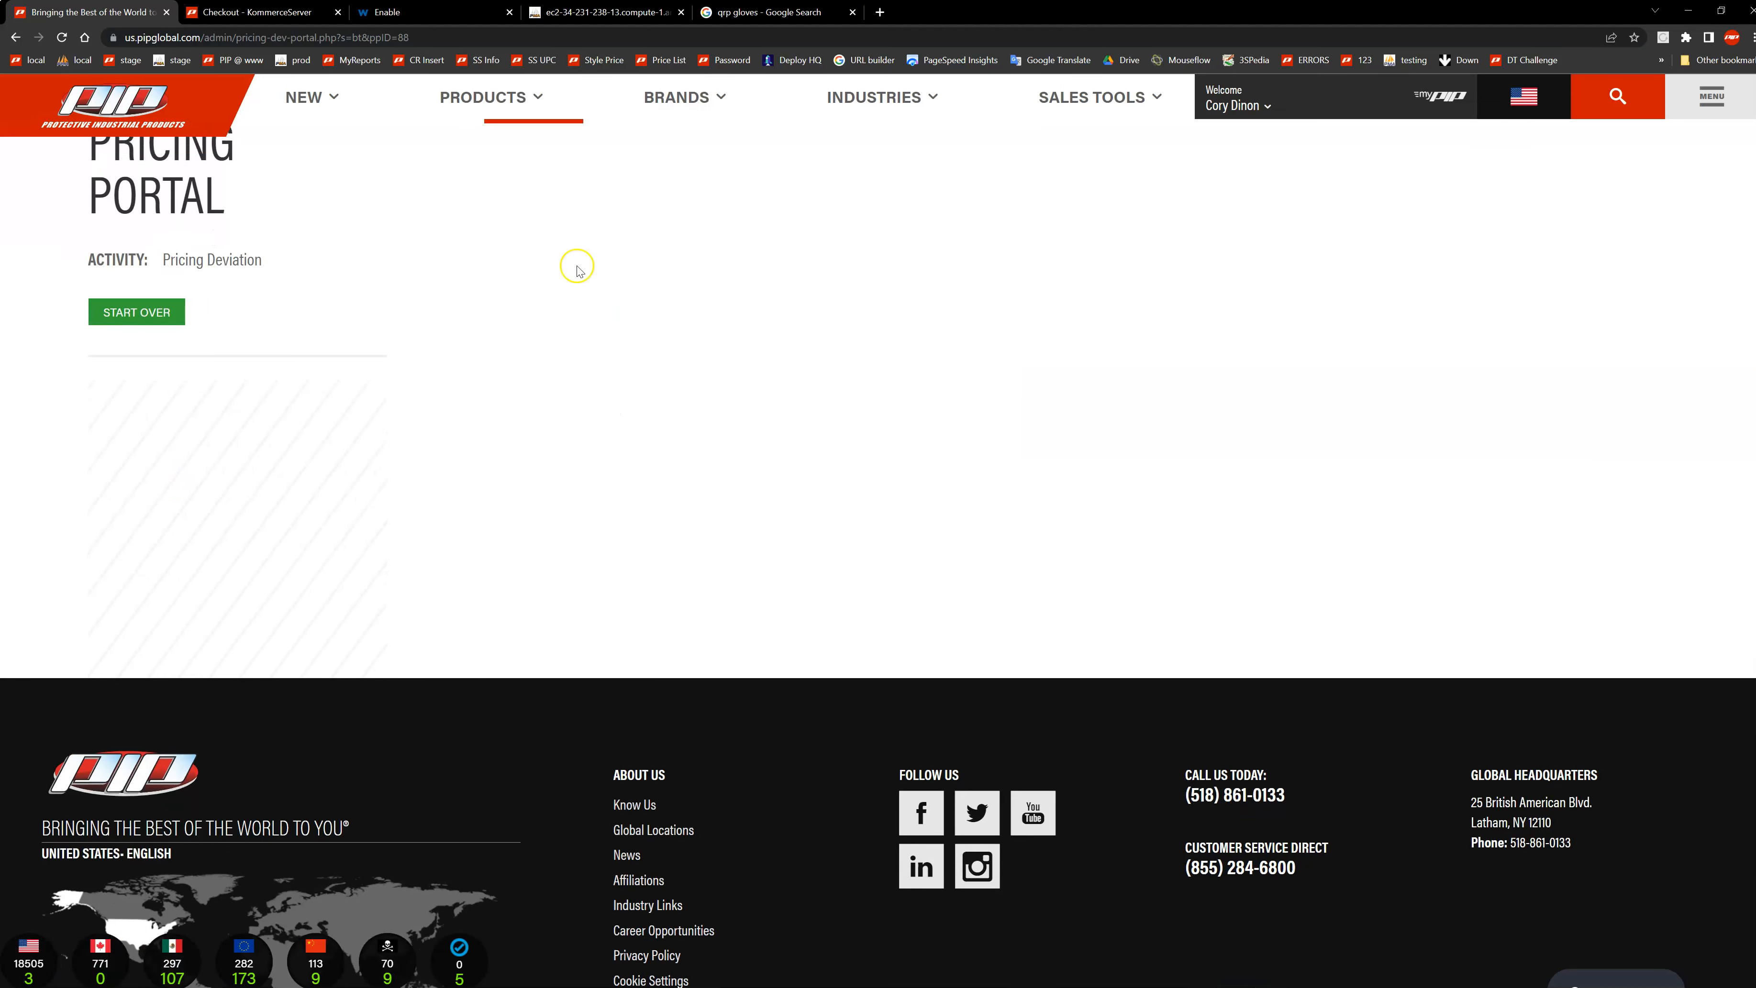
{"action": "left_click", "coordinate": [546, 310]}
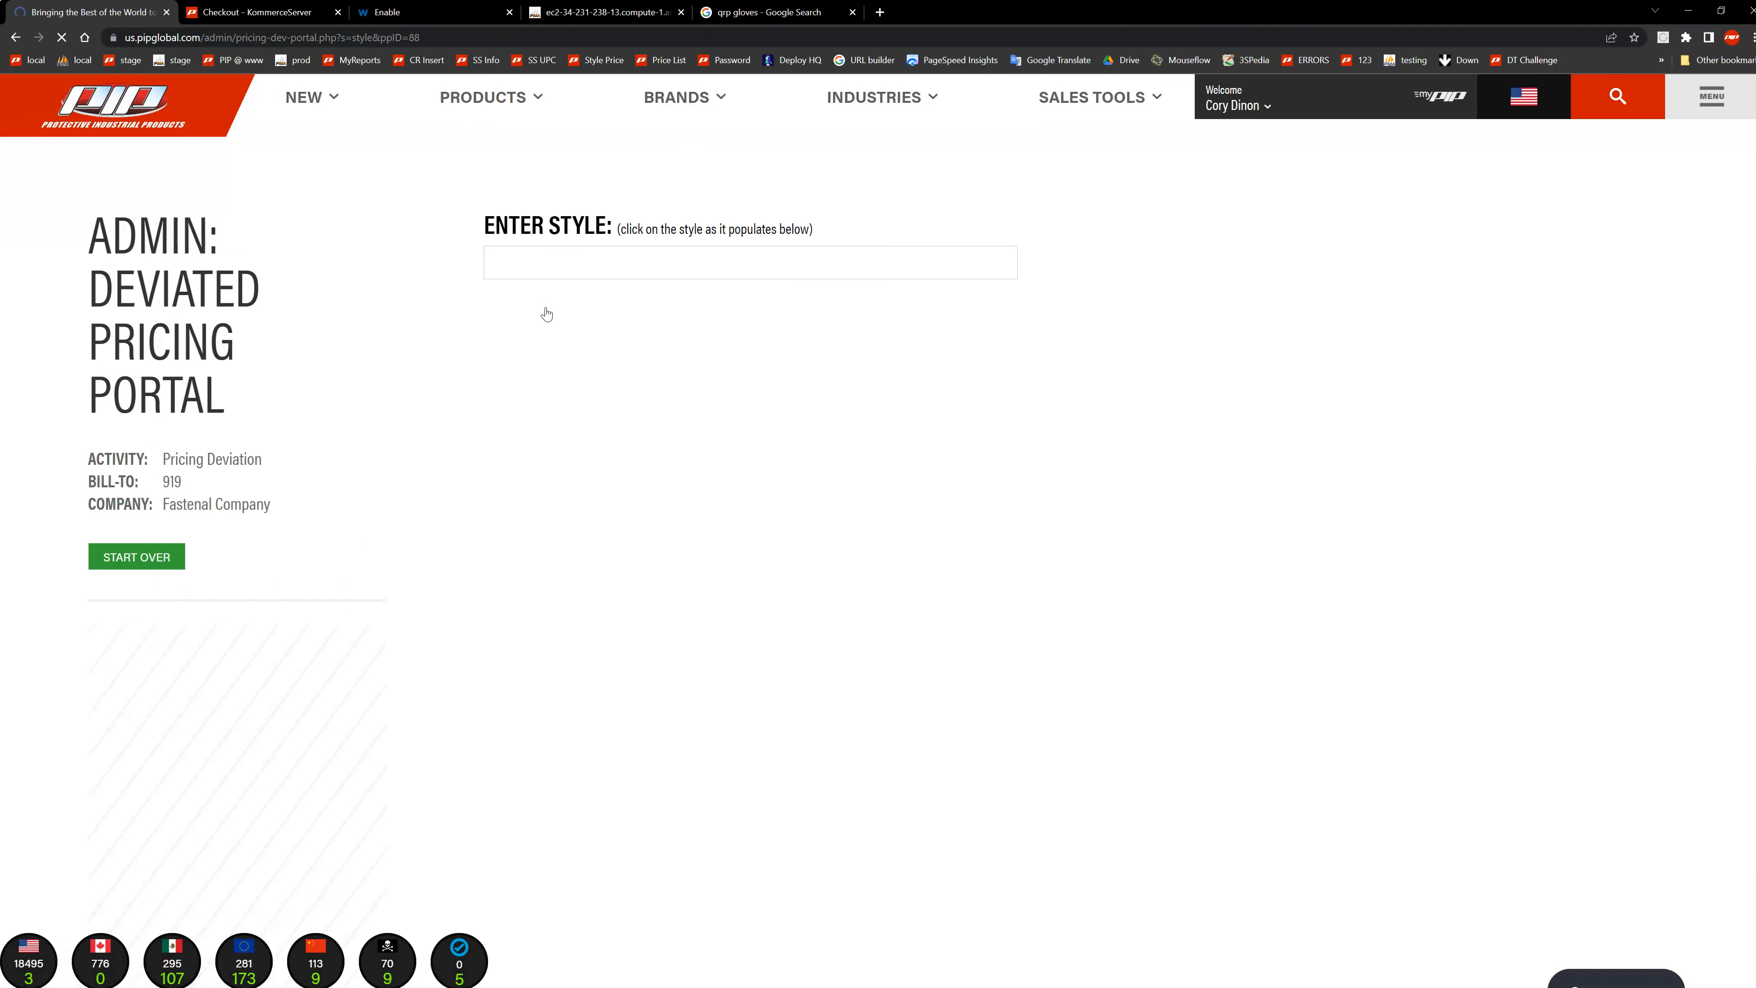
Step: Look up style 16-330 and select the matching G-Tek PolyKor glove for the request
{"action": "left_click", "coordinate": [554, 259]}
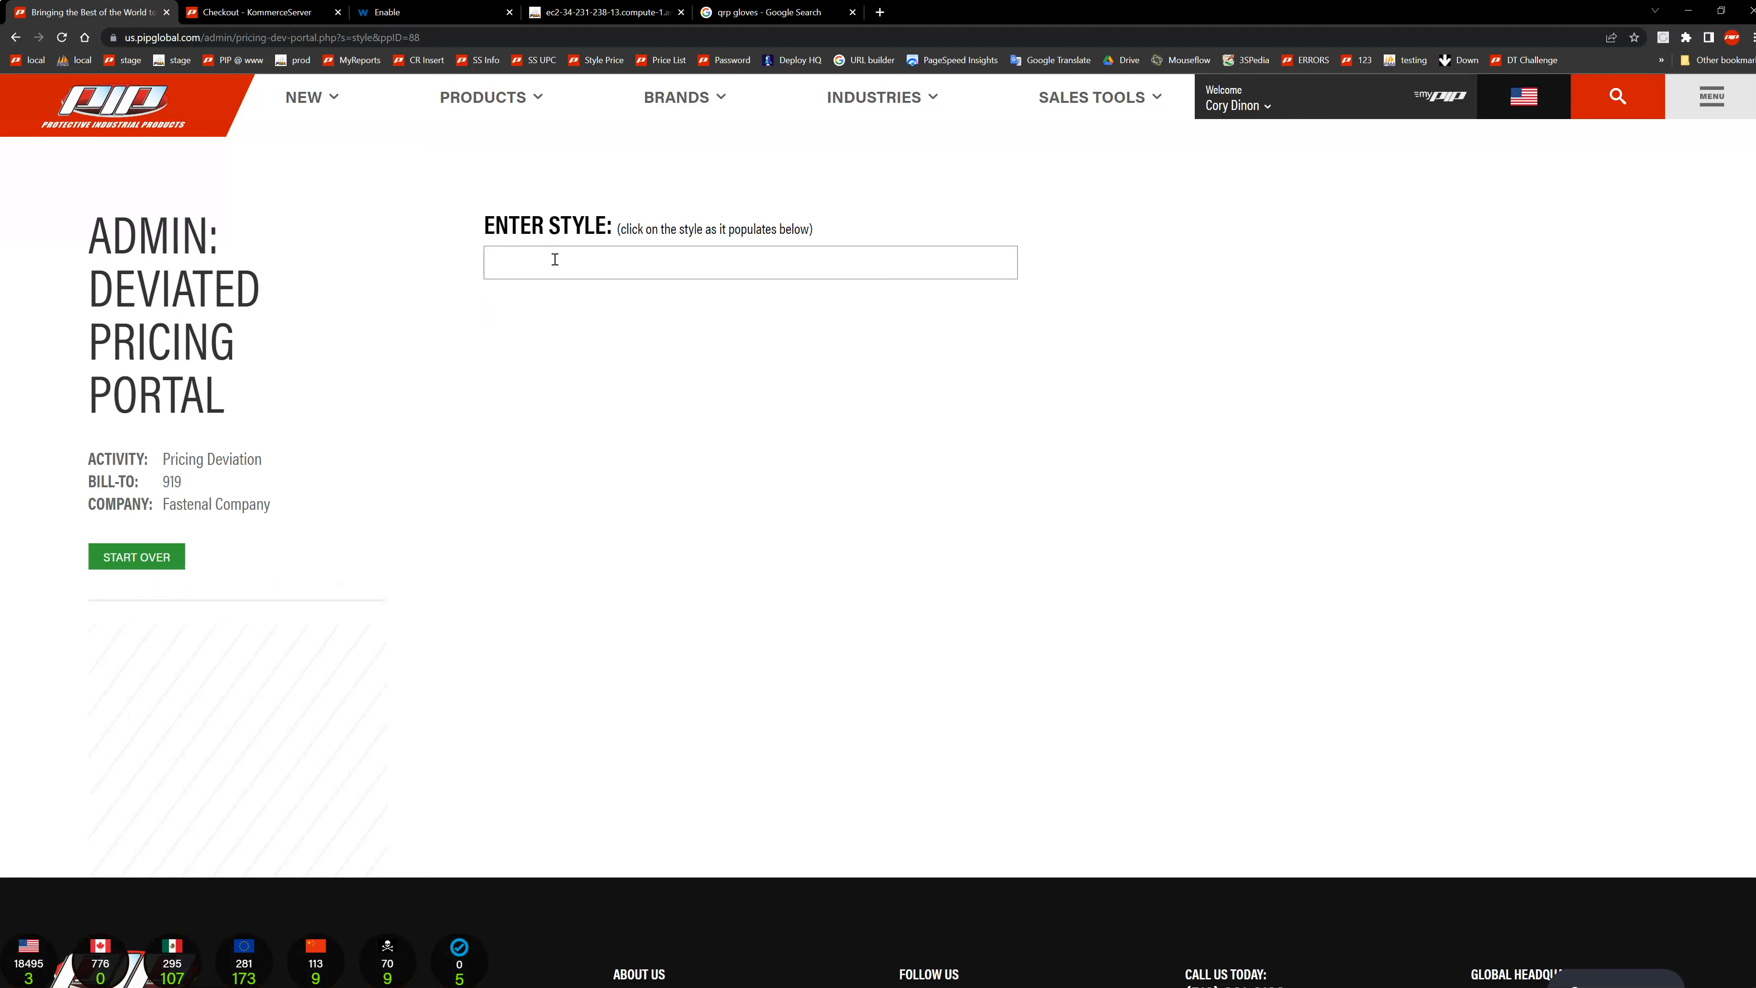
{"action": "type", "text": "16-330"}
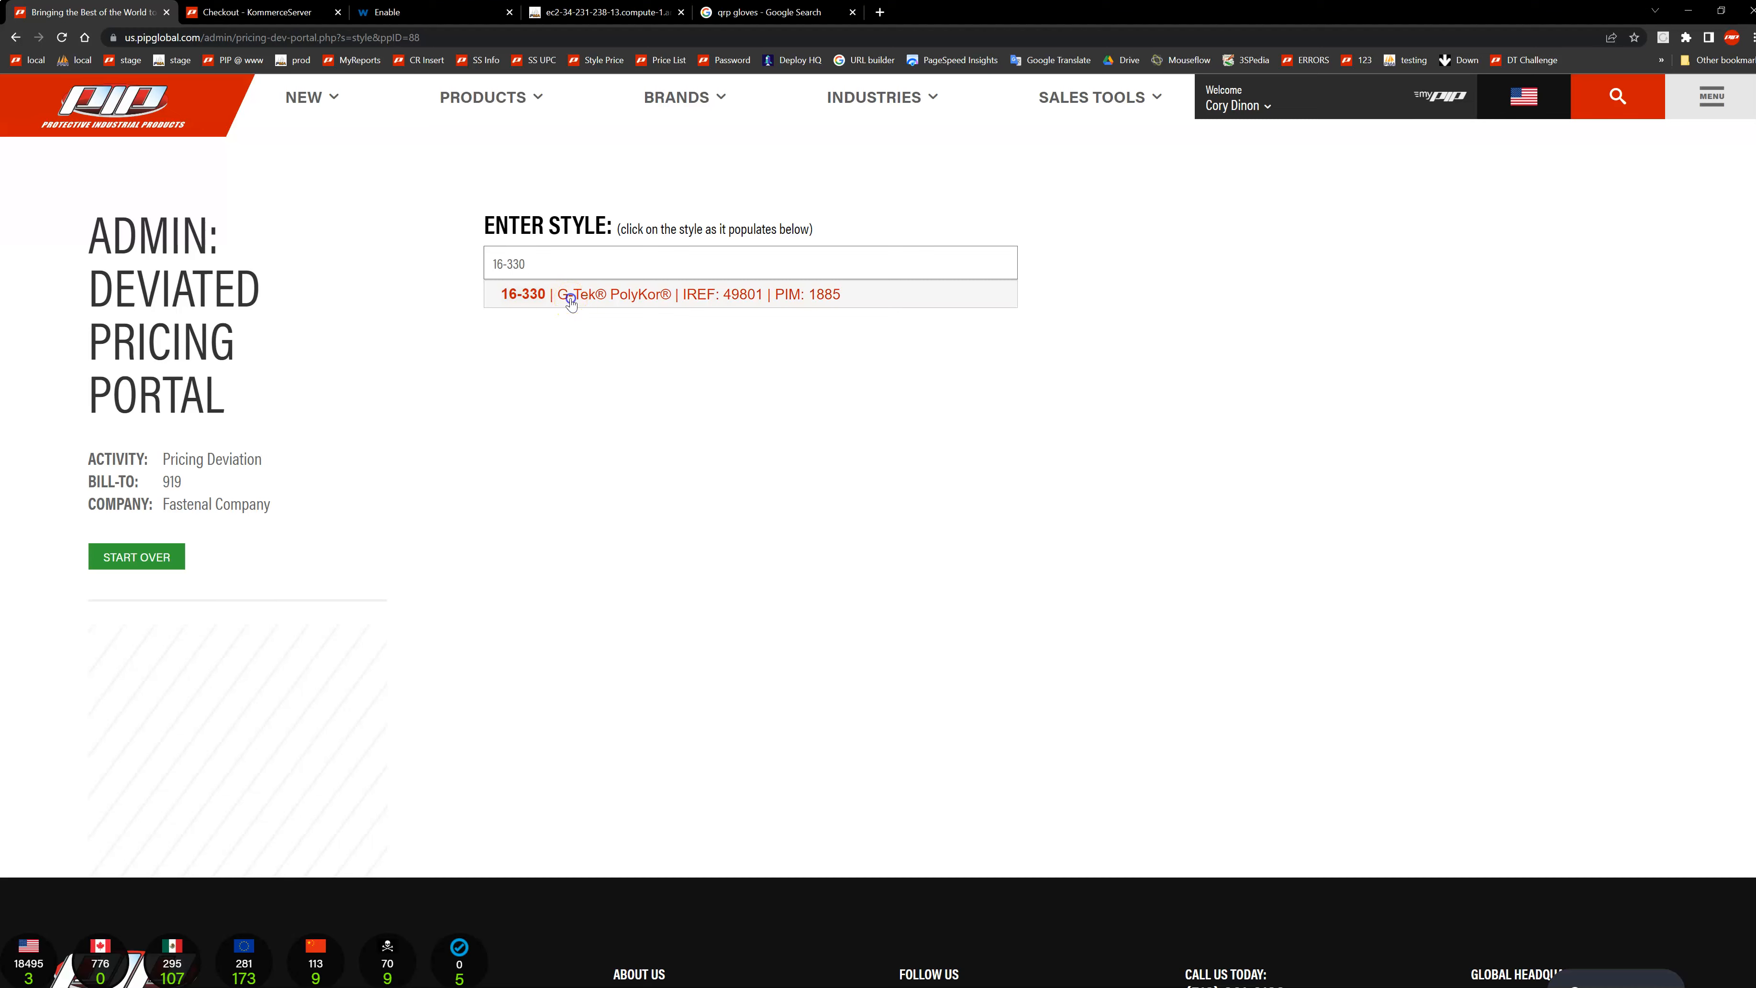
{"action": "left_click", "coordinate": [570, 296]}
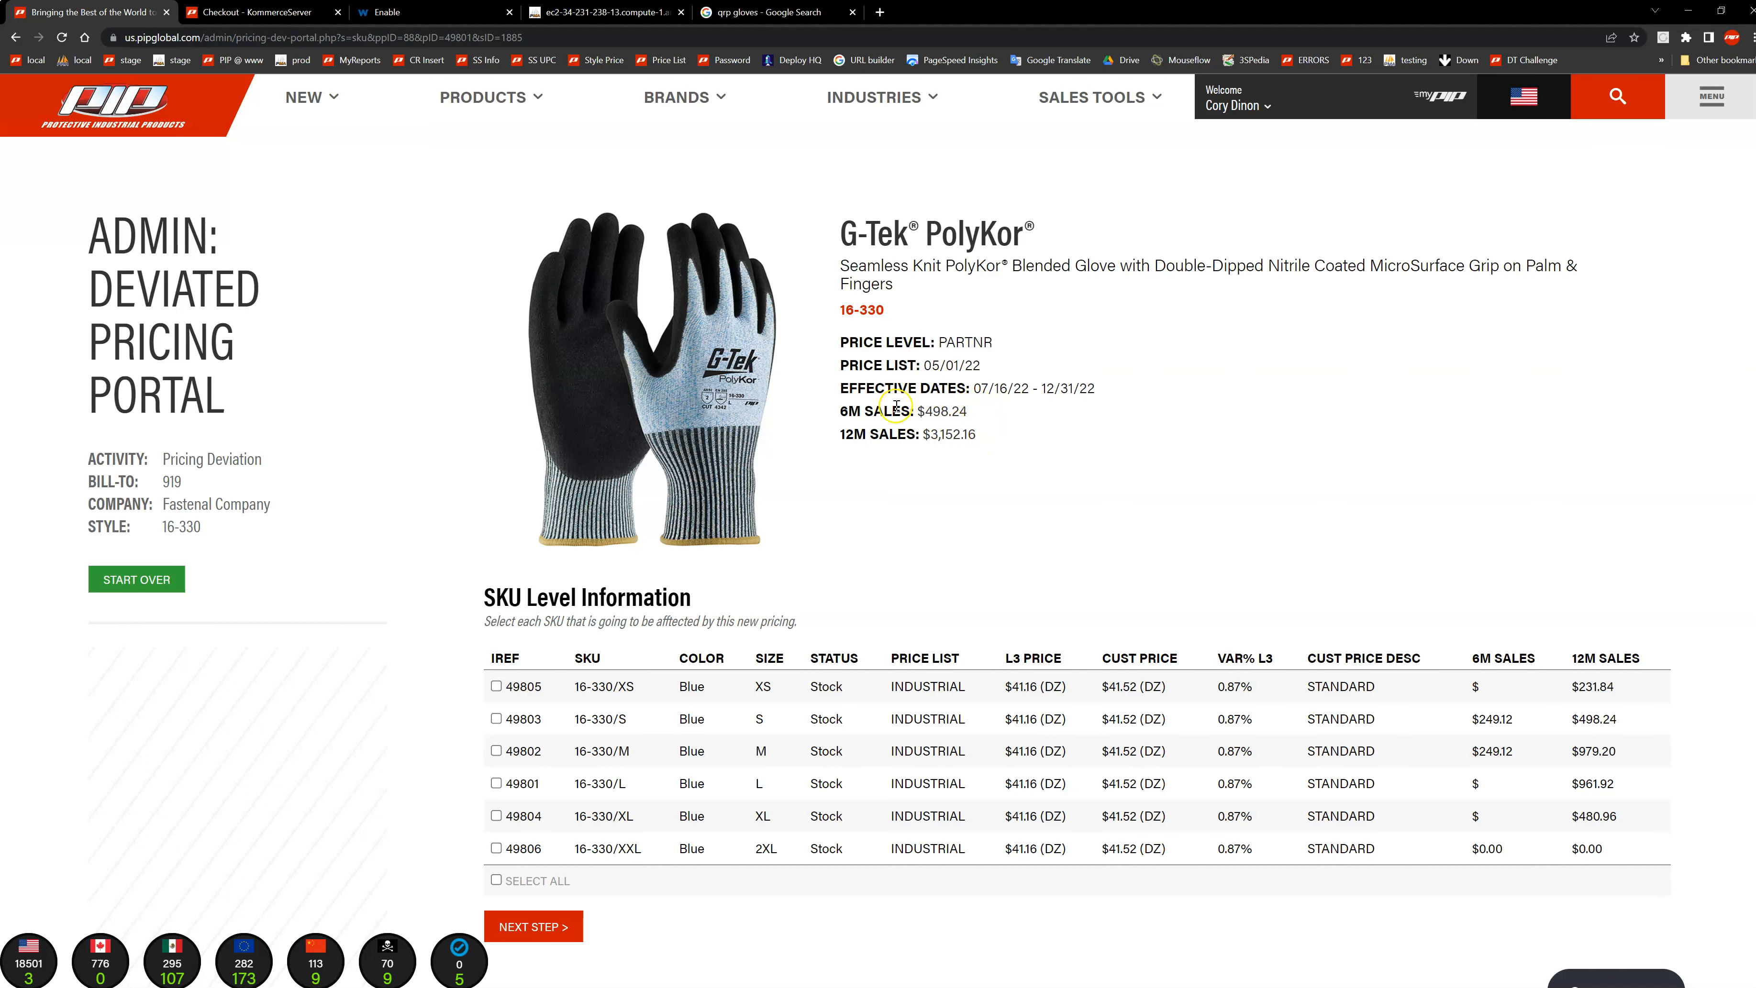
Step: Select all SKUs of style 16-330 for the new pricing and continue to the pricing form
{"action": "scroll", "coordinate": [810, 553], "scroll_direction": "down", "scroll_amount": 2}
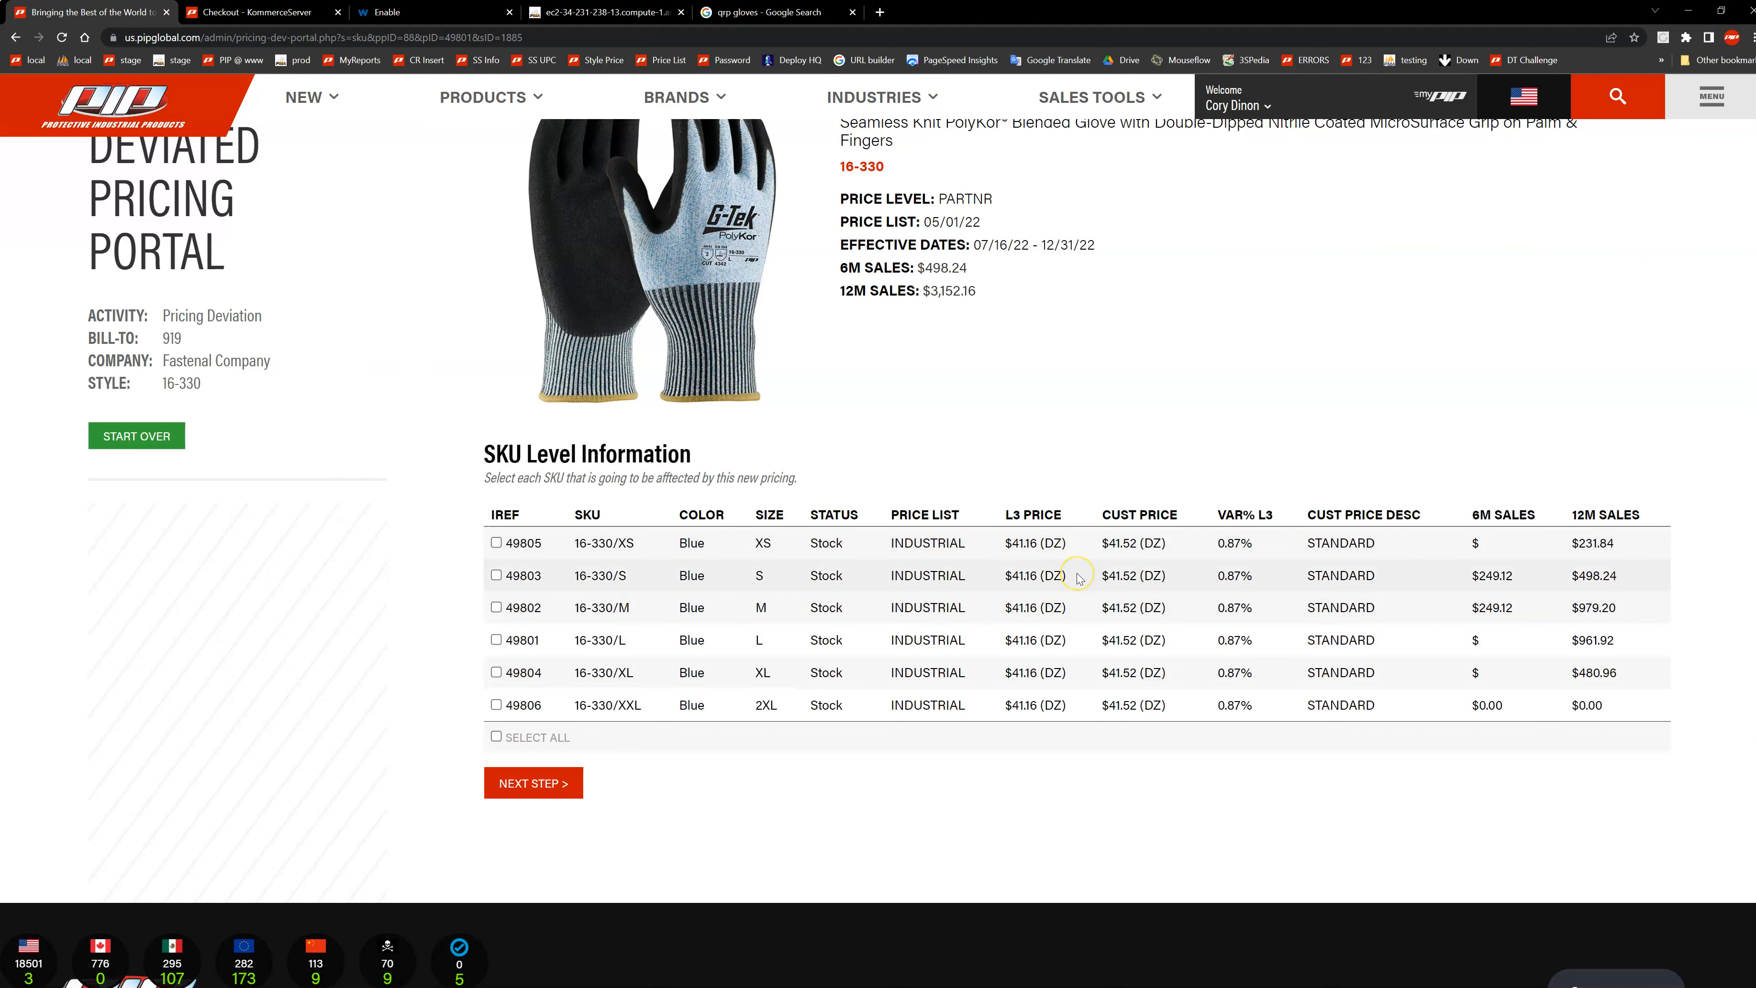
{"action": "left_click", "coordinate": [1160, 550]}
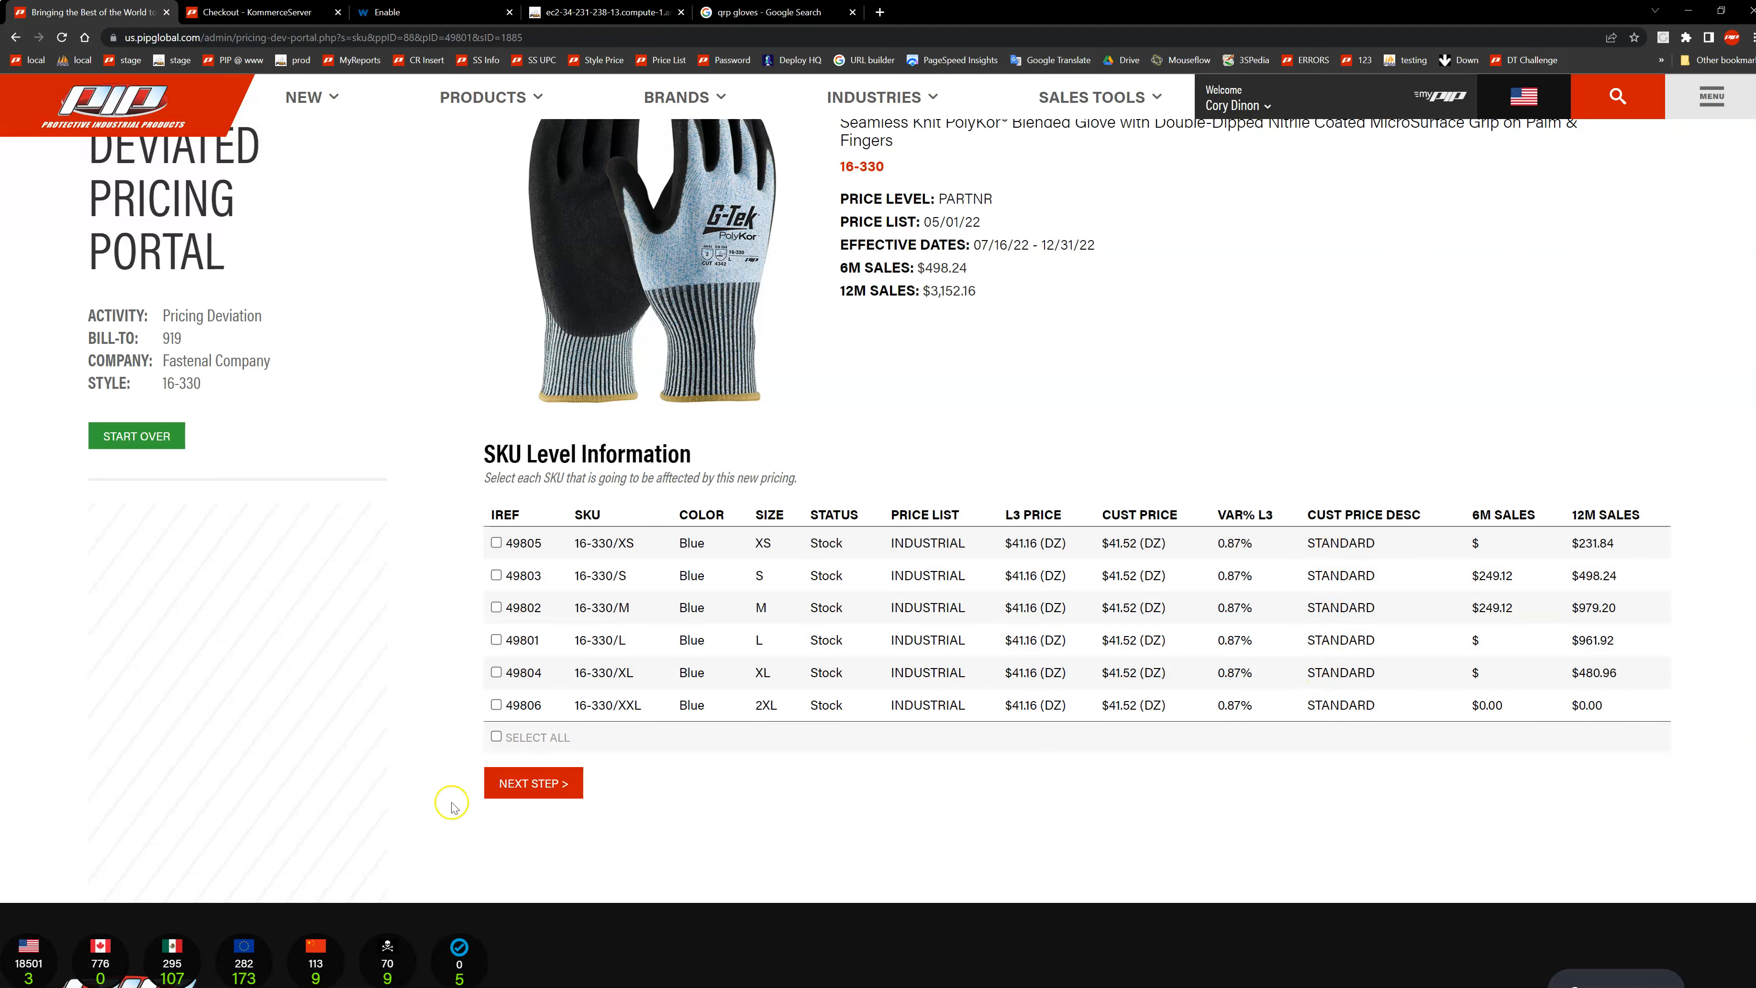
{"action": "left_click", "coordinate": [496, 737]}
{"action": "left_click", "coordinate": [496, 736]}
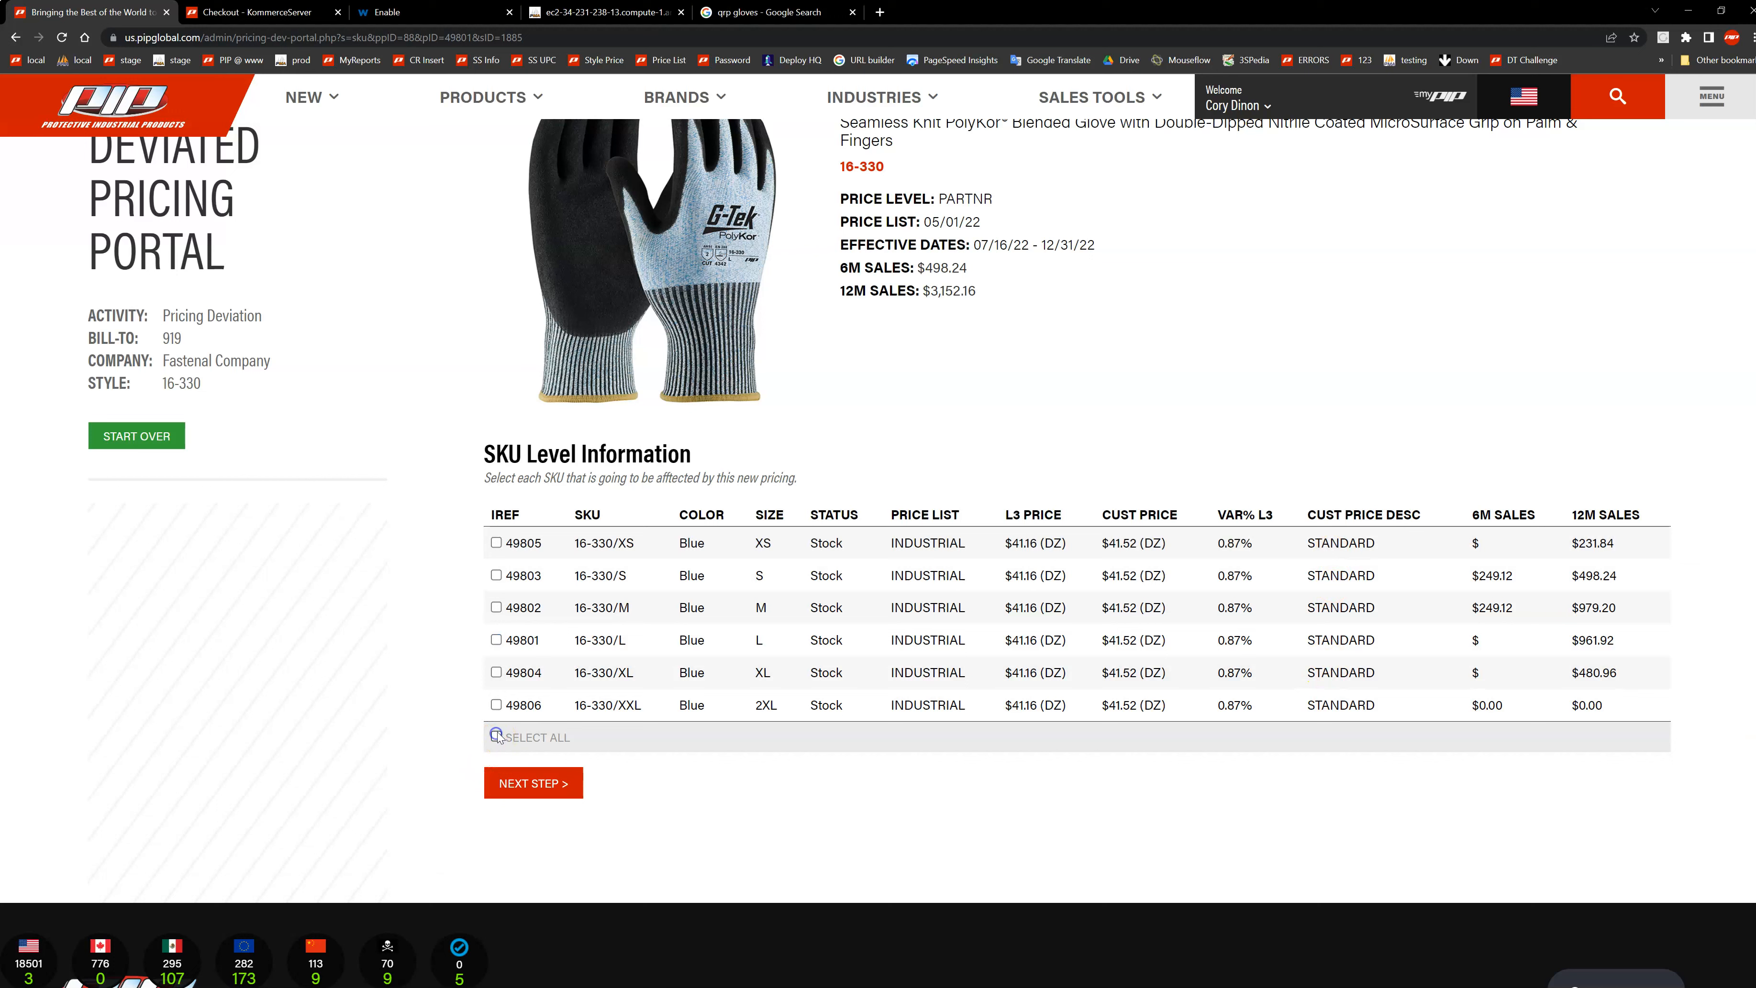
{"action": "left_click", "coordinate": [496, 705]}
{"action": "left_click", "coordinate": [497, 672]}
{"action": "left_click", "coordinate": [496, 640]}
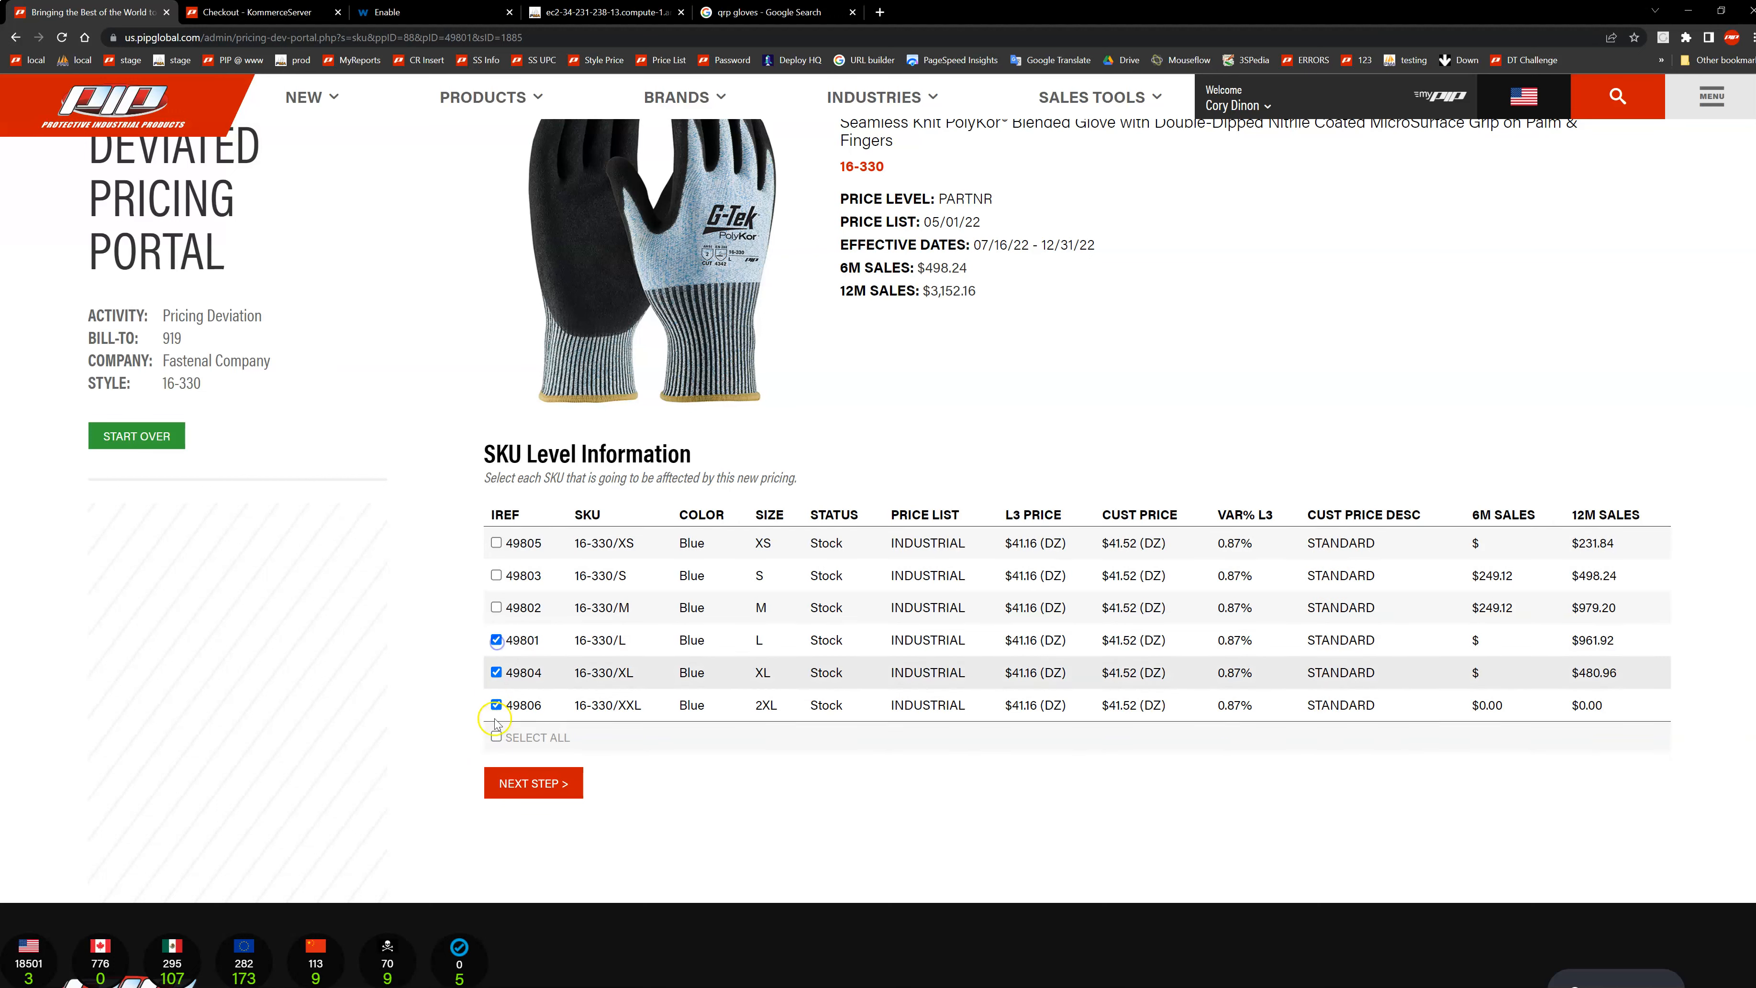
{"action": "left_click", "coordinate": [496, 736]}
{"action": "left_click", "coordinate": [531, 786]}
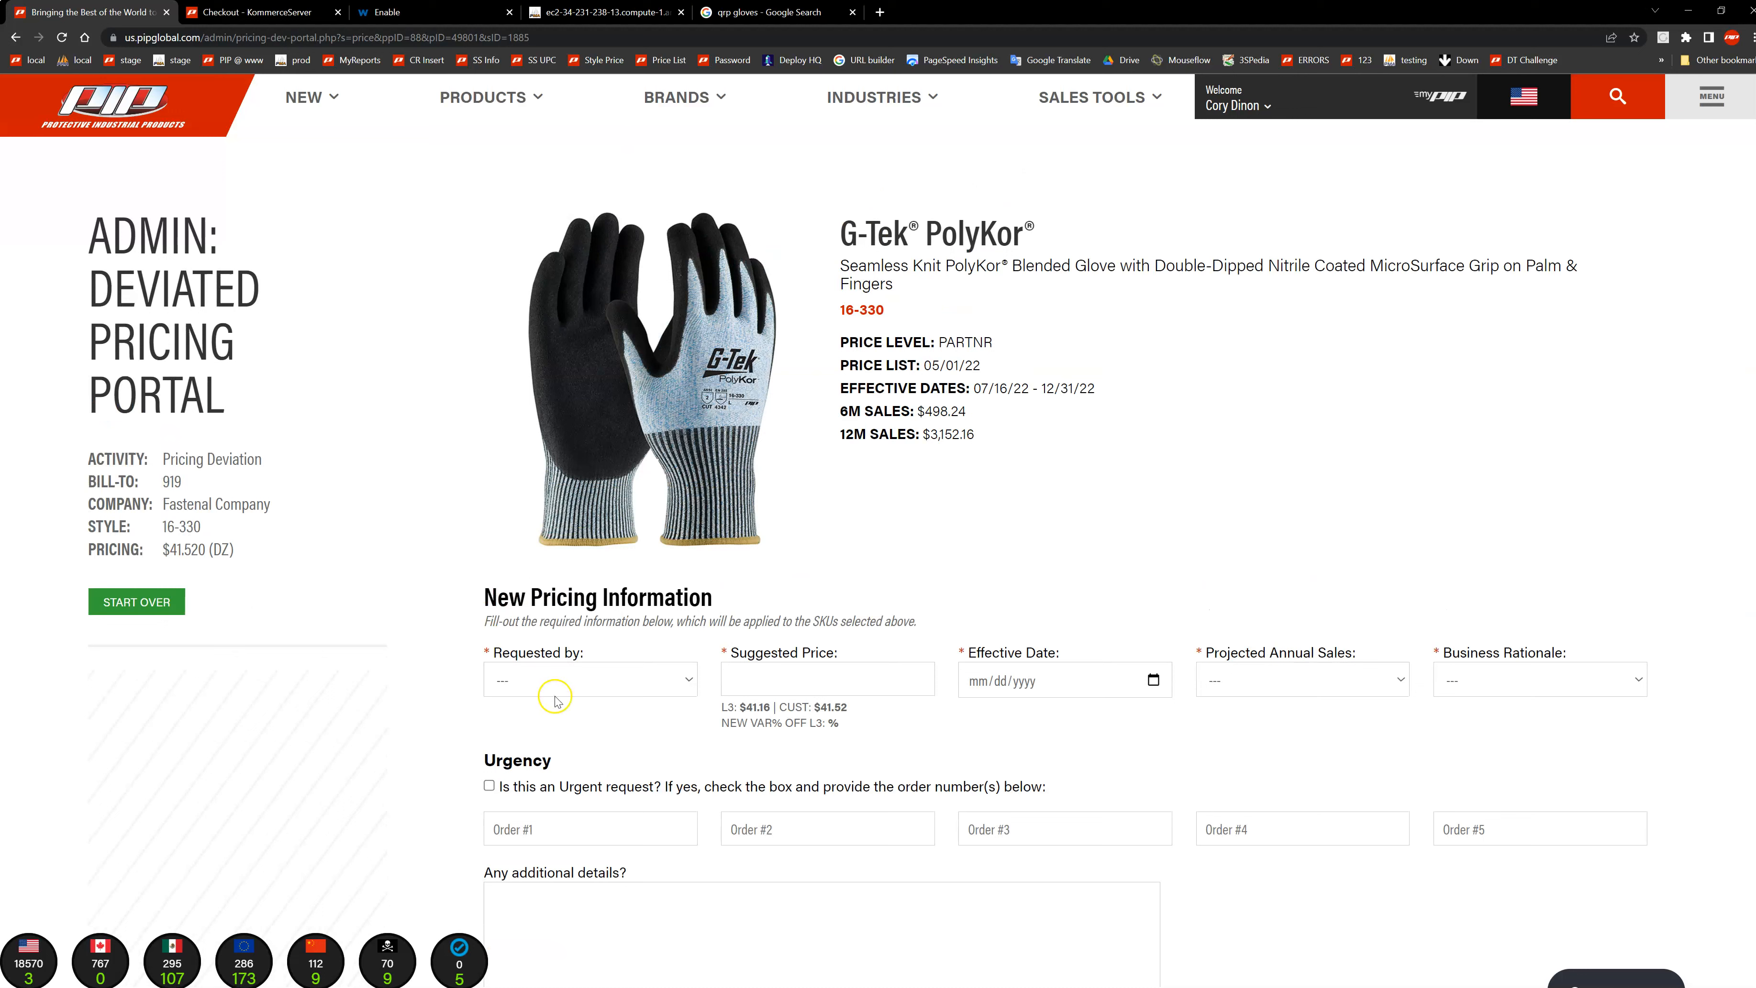
Step: Choose the requester's name for the Requested by field
{"action": "left_click", "coordinate": [567, 685]}
{"action": "left_click", "coordinate": [559, 684]}
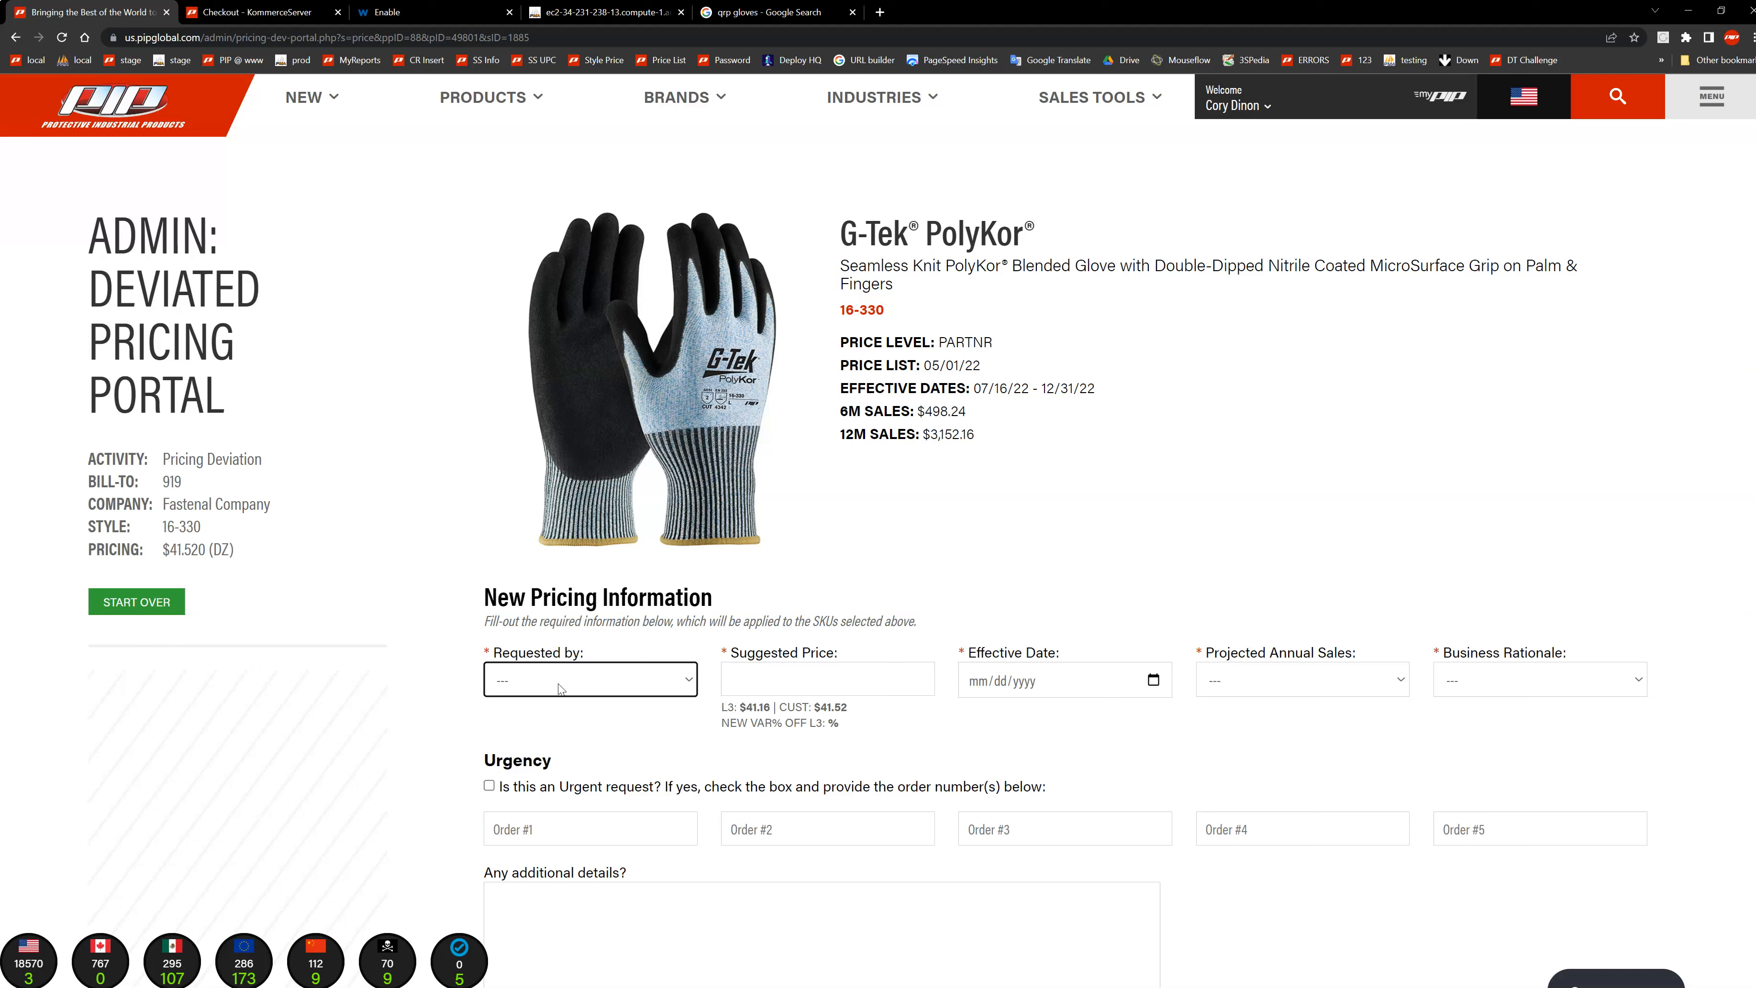
{"action": "left_click", "coordinate": [558, 683]}
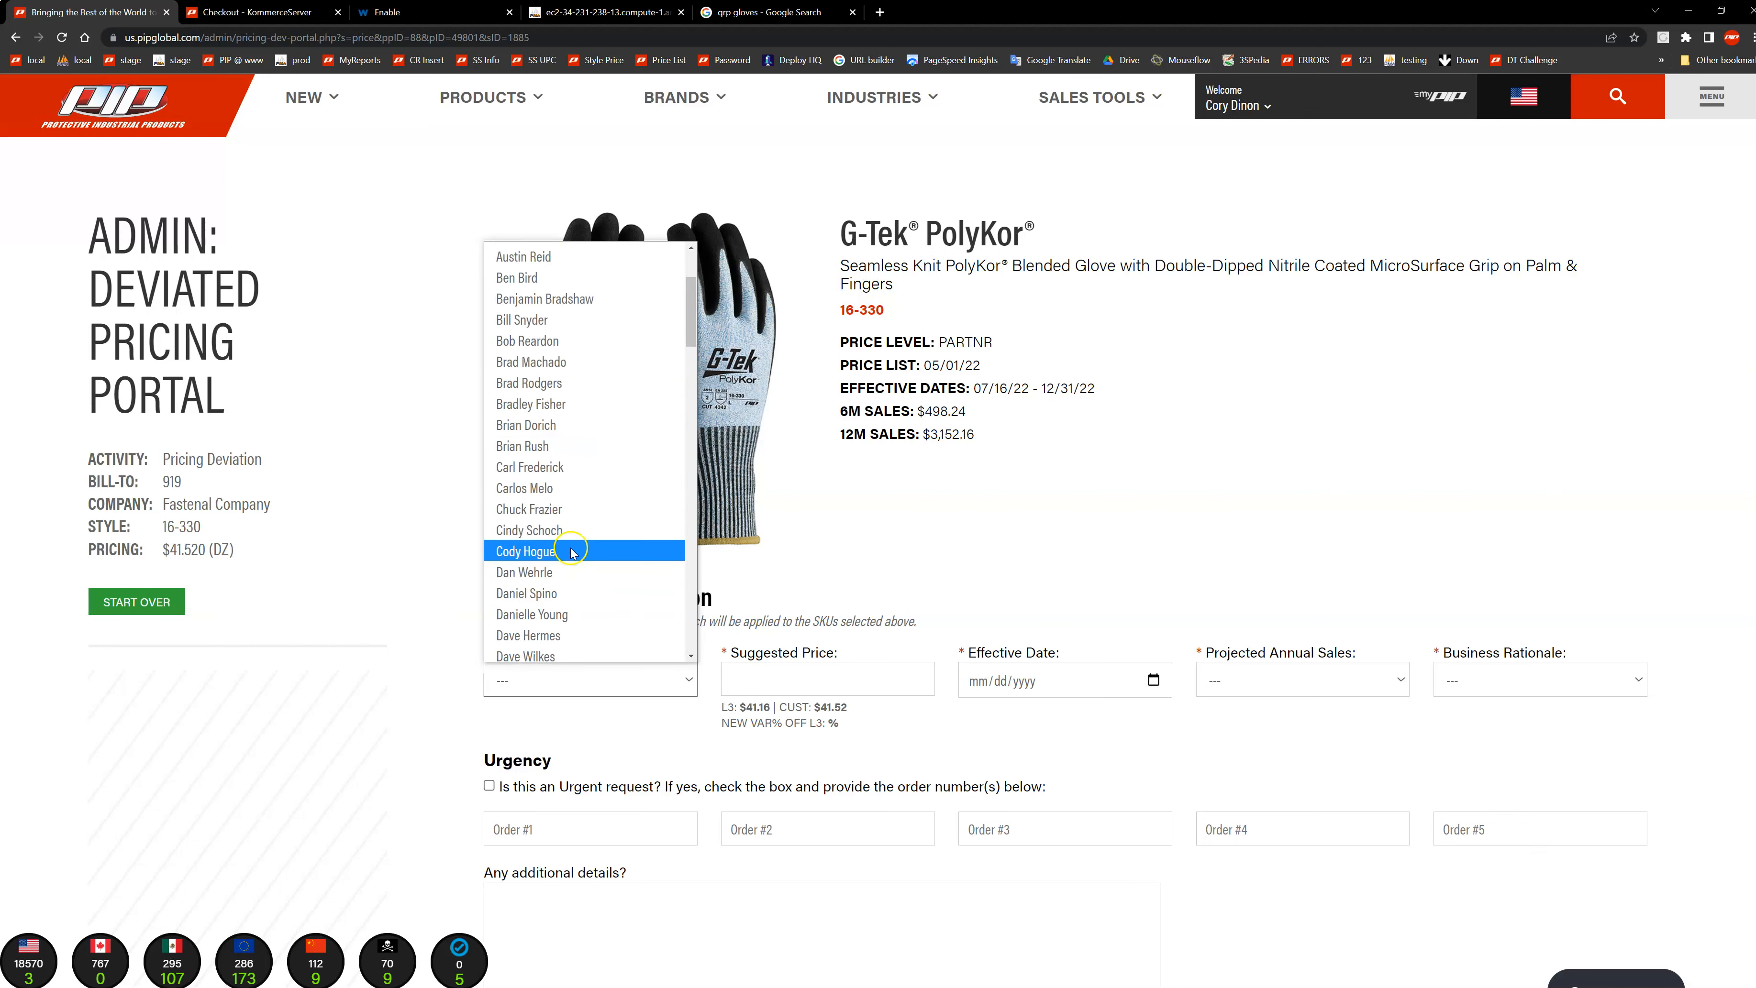
{"action": "scroll", "coordinate": [571, 578], "scroll_direction": "down", "scroll_amount": 3}
{"action": "left_click", "coordinate": [568, 576]}
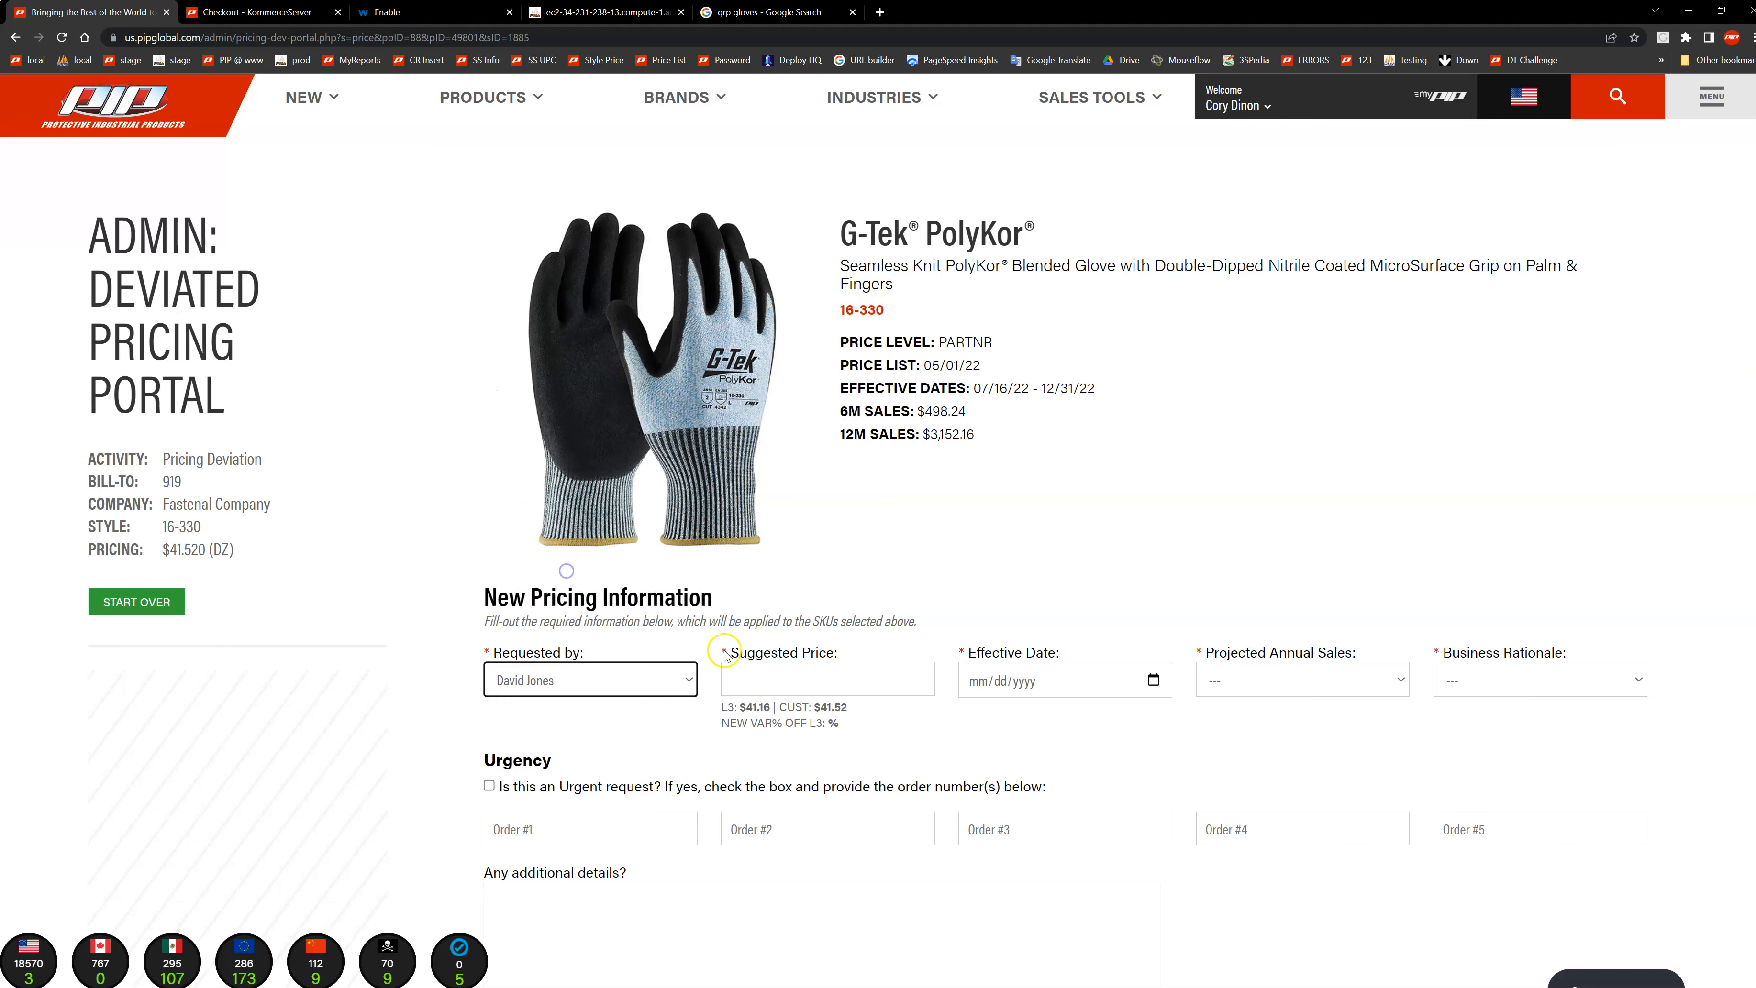
Step: Enter a suggested price of 35 and adjust it to 35.04
{"action": "left_click", "coordinate": [764, 677]}
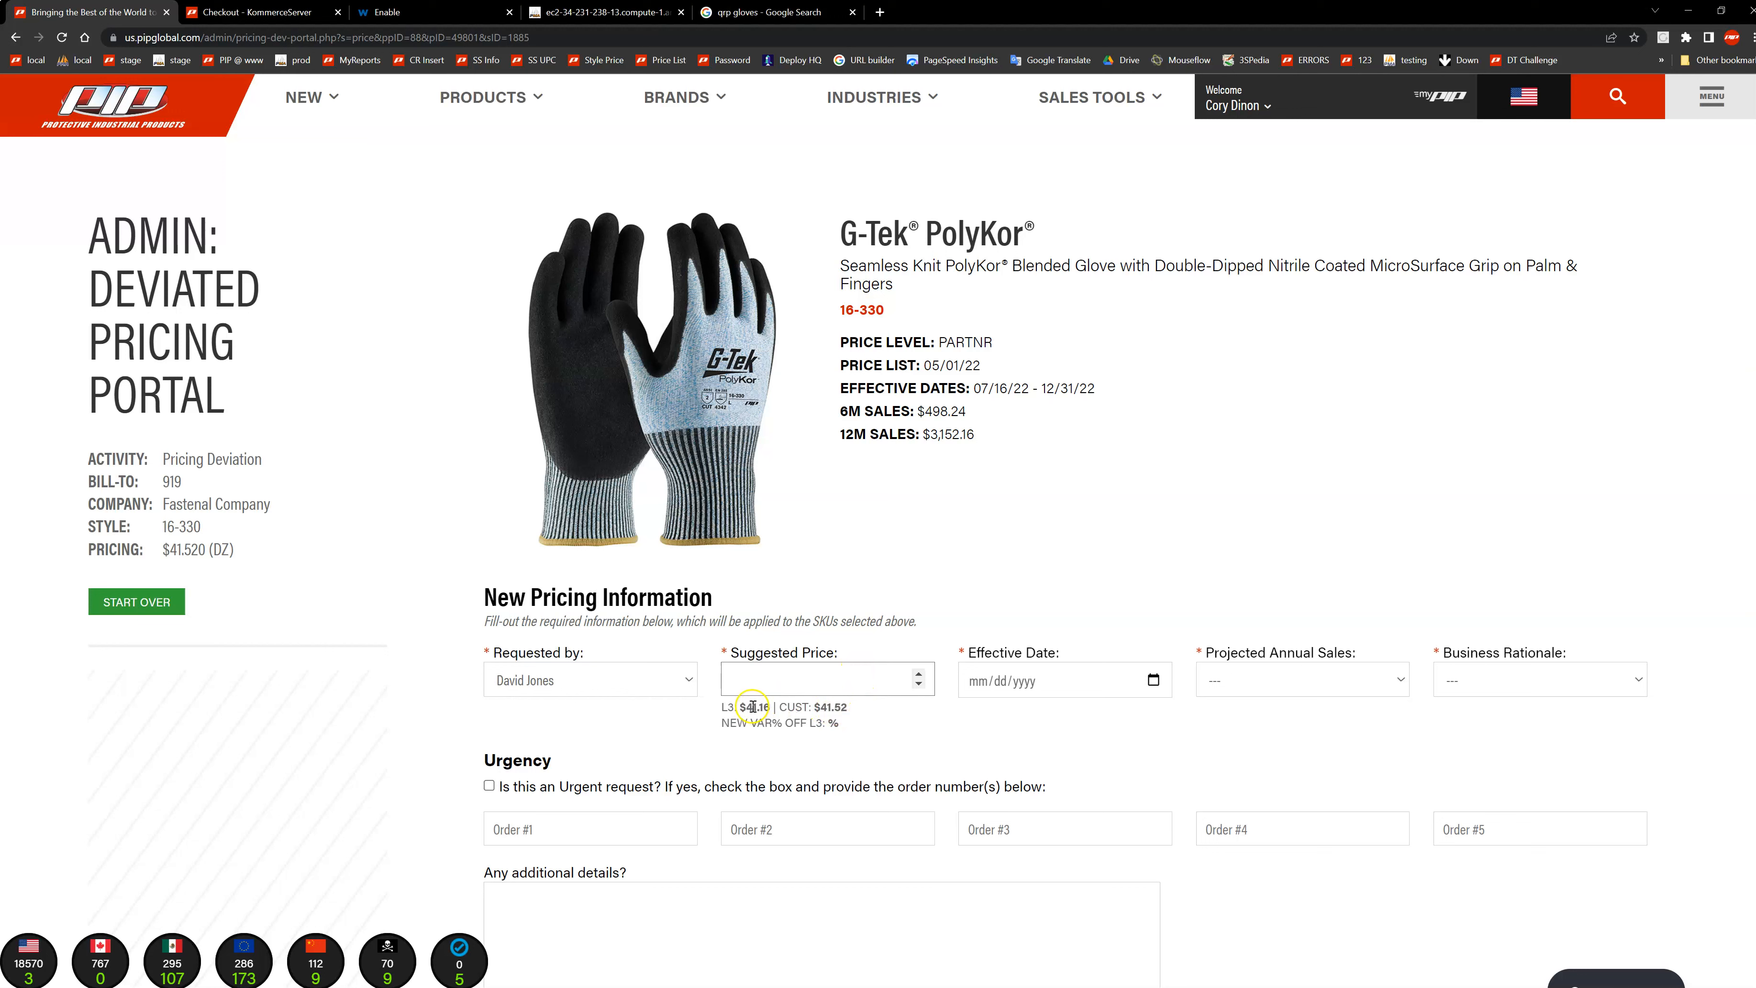
{"action": "left_click", "coordinate": [752, 679]}
{"action": "type", "text": "35"}
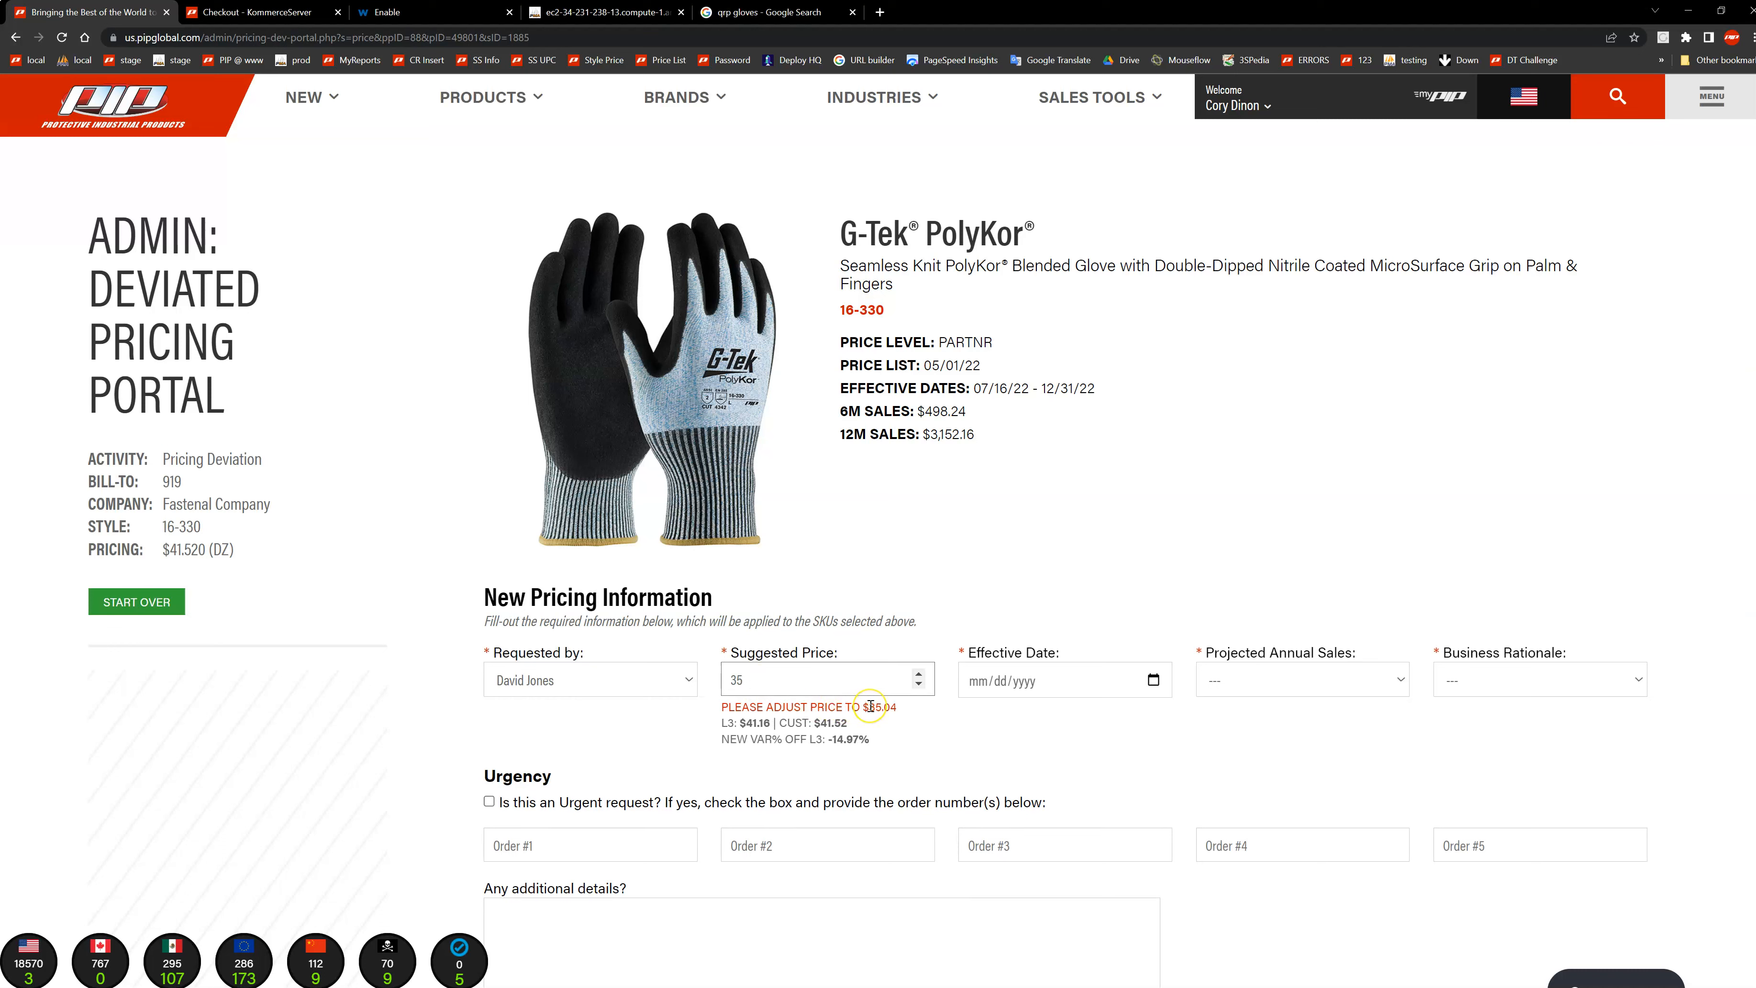
{"action": "type", "text": ".04"}
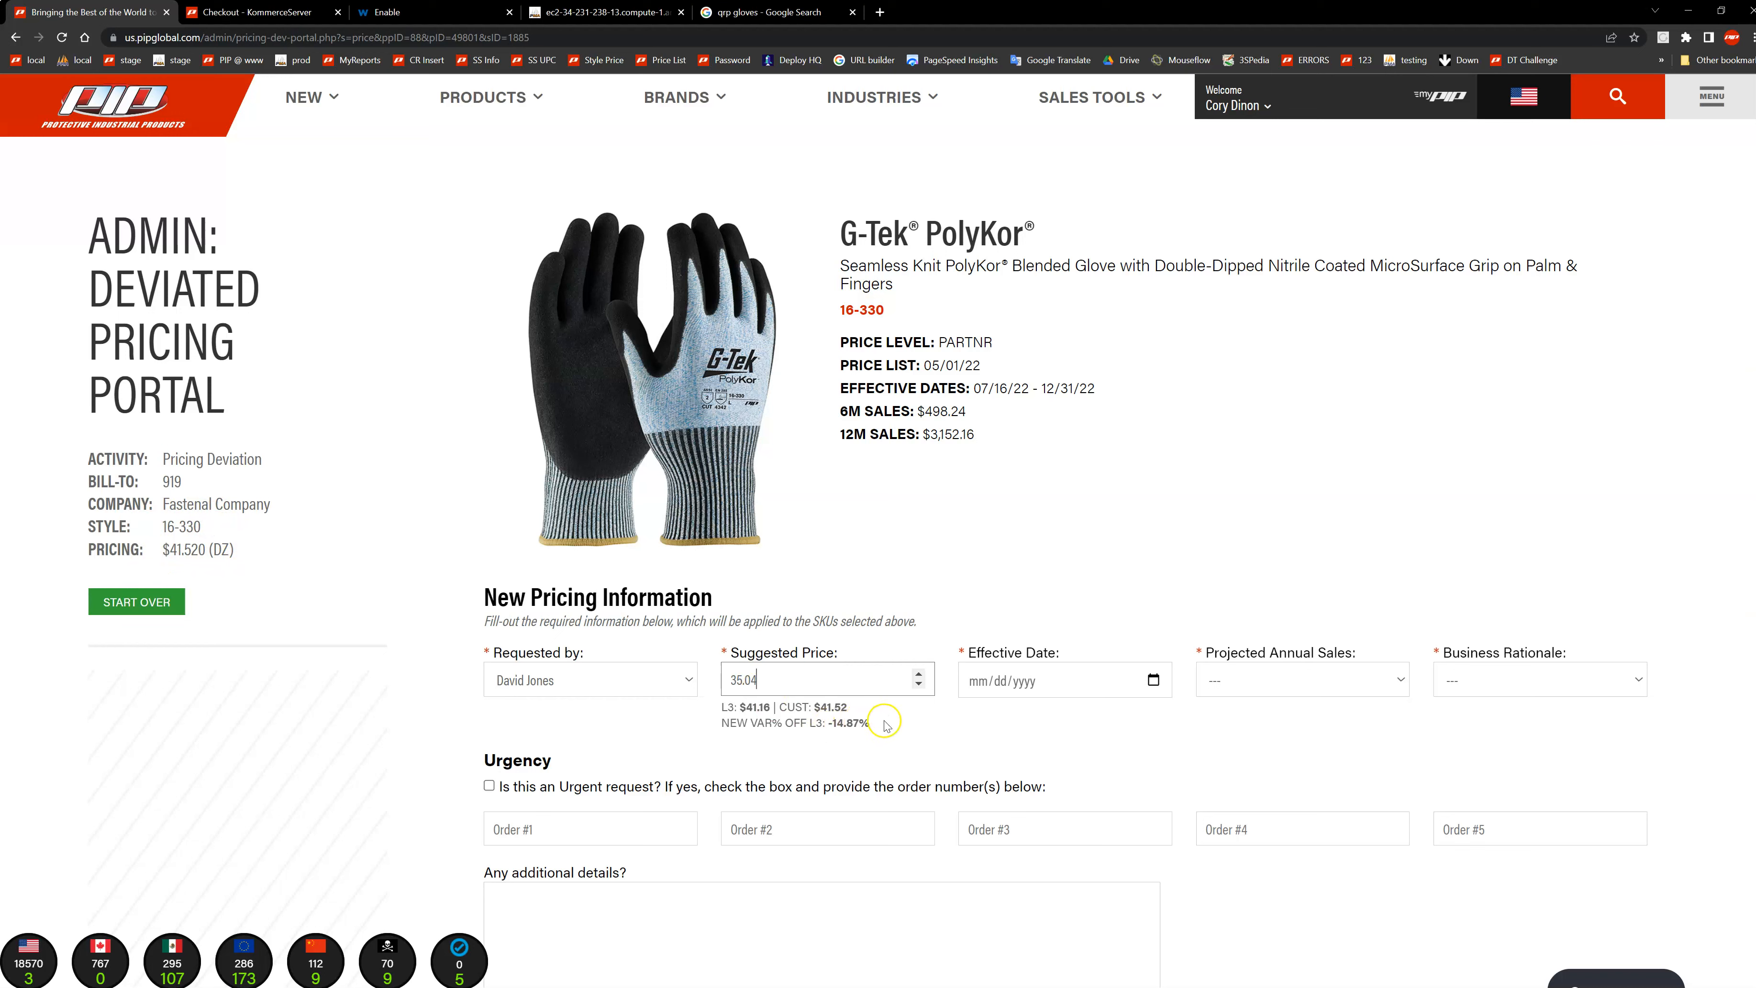
Step: Set the effective date to 12/13/2022 and the projected annual sales to $1 - $2,500
{"action": "left_click", "coordinate": [1153, 680]}
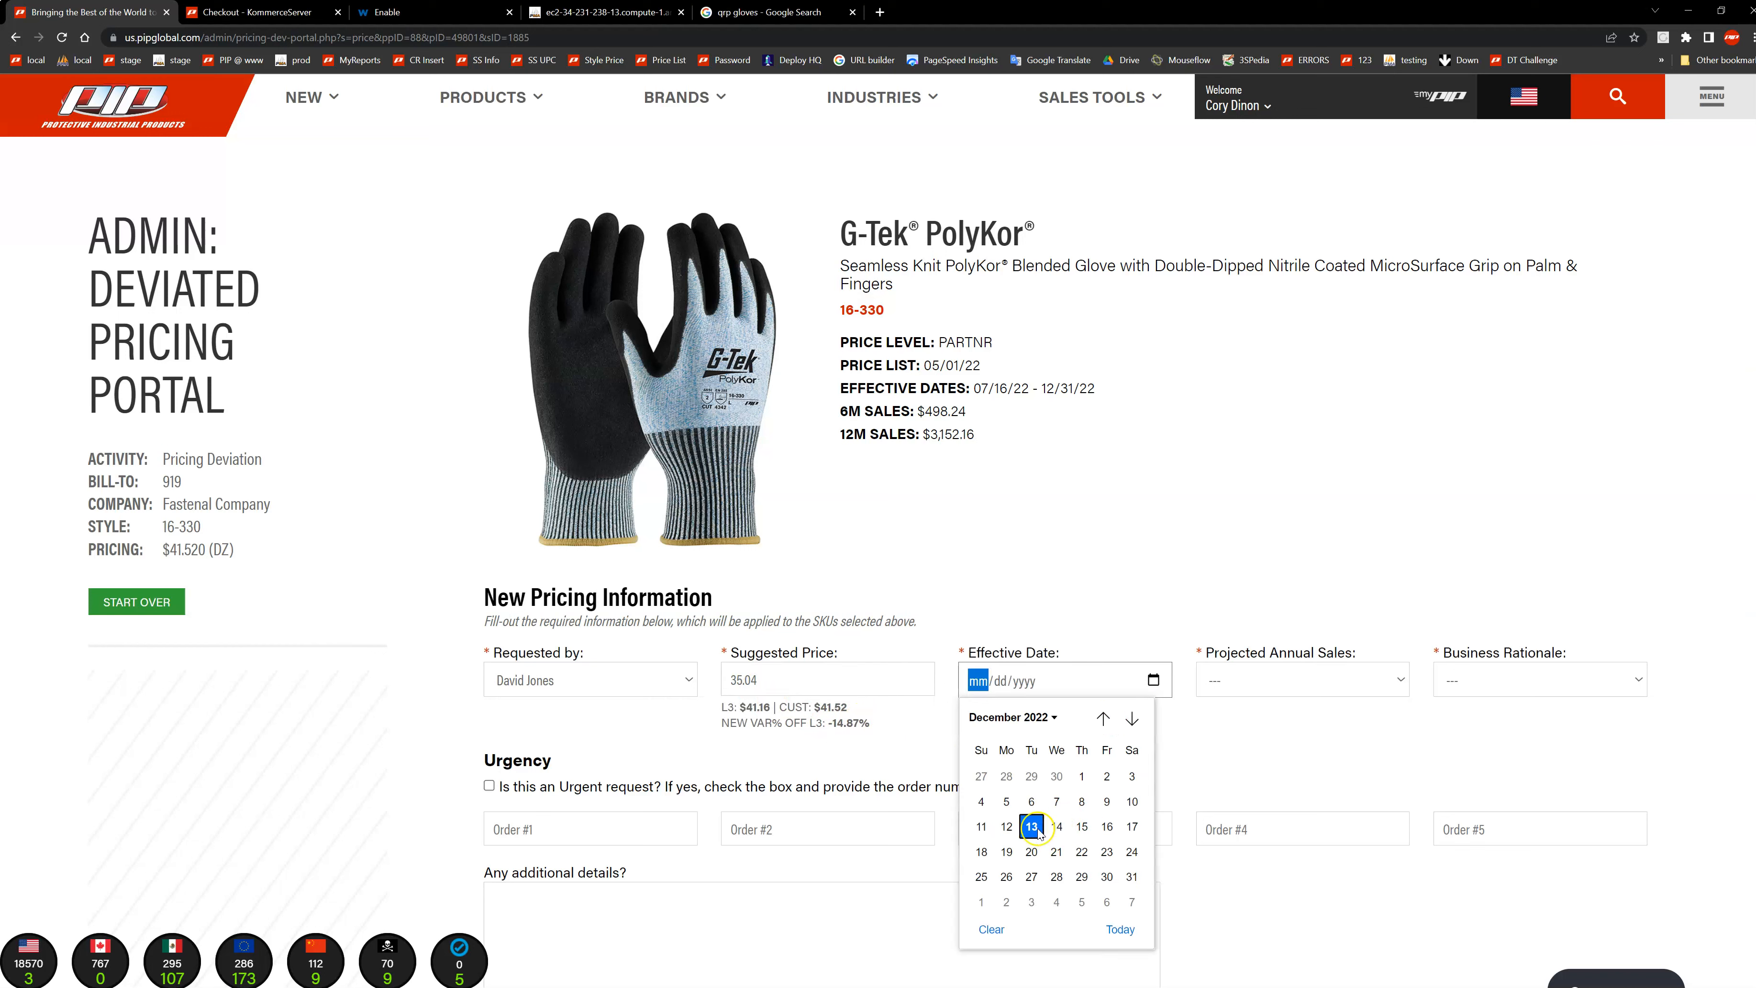
{"action": "left_click", "coordinate": [1033, 828]}
{"action": "left_click", "coordinate": [1349, 684]}
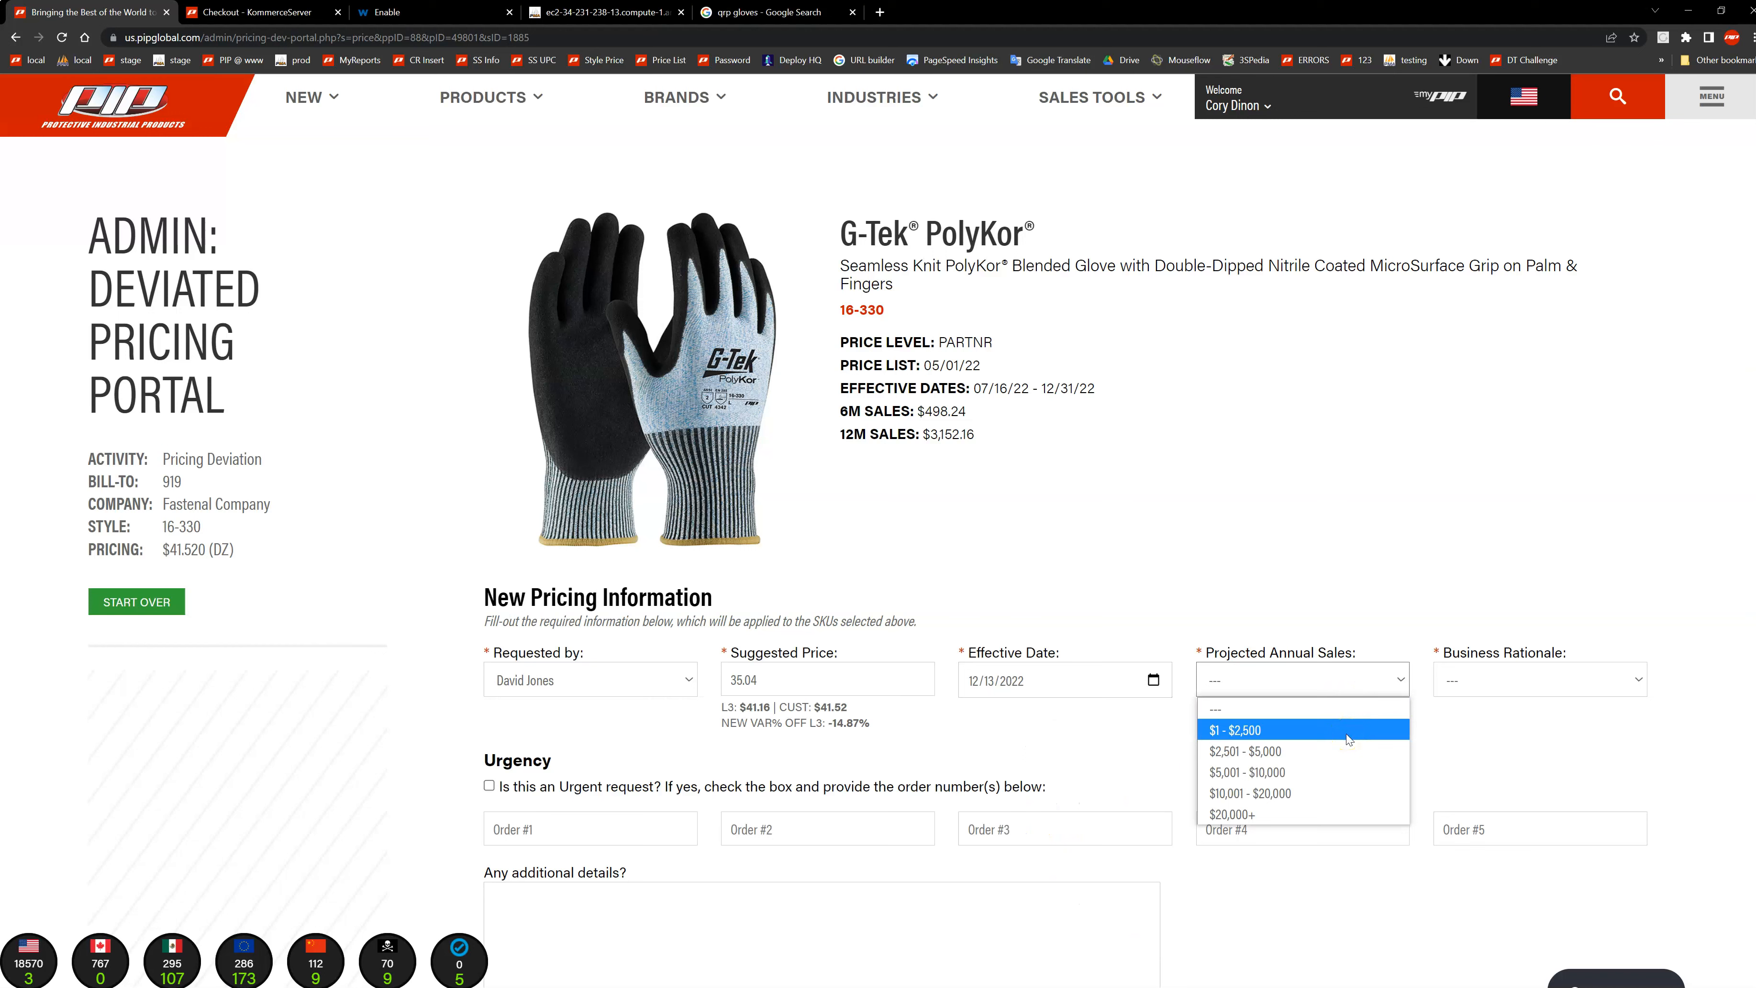
{"action": "left_click", "coordinate": [1345, 734]}
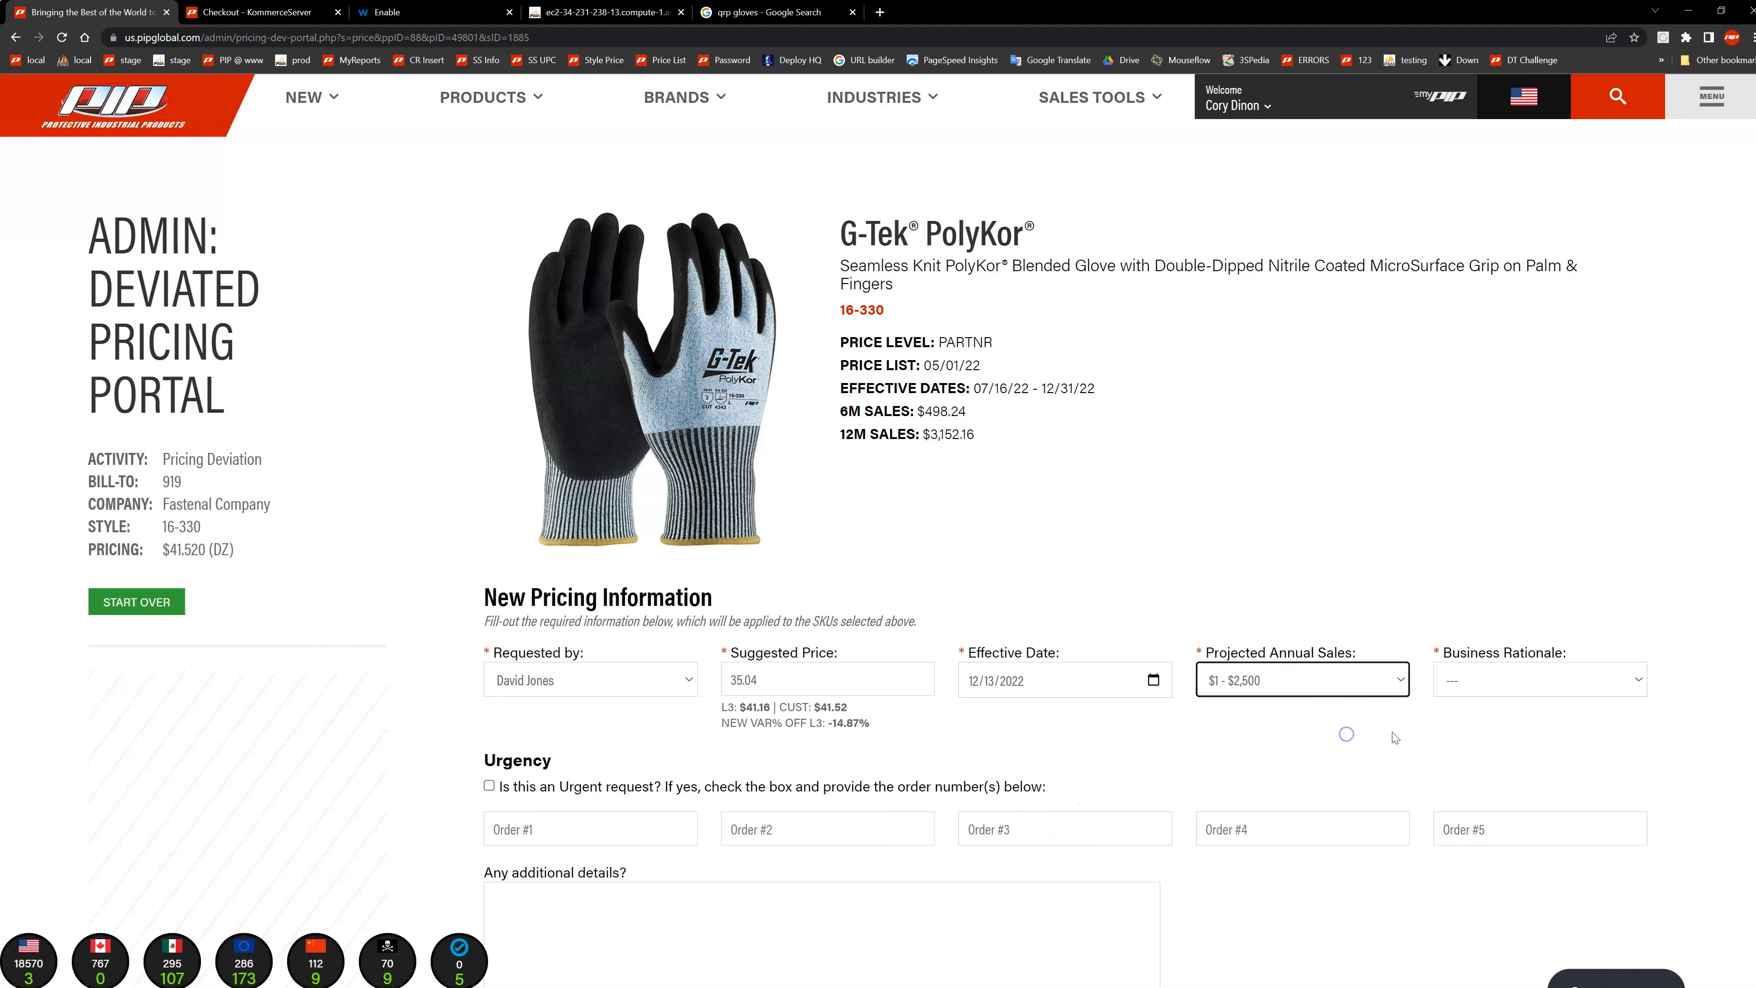
Step: Try Meeting Competitor Price as the business rationale and change it to New Business
{"action": "left_click", "coordinate": [1482, 682]}
{"action": "scroll", "coordinate": [1346, 664], "scroll_direction": "down", "scroll_amount": 2}
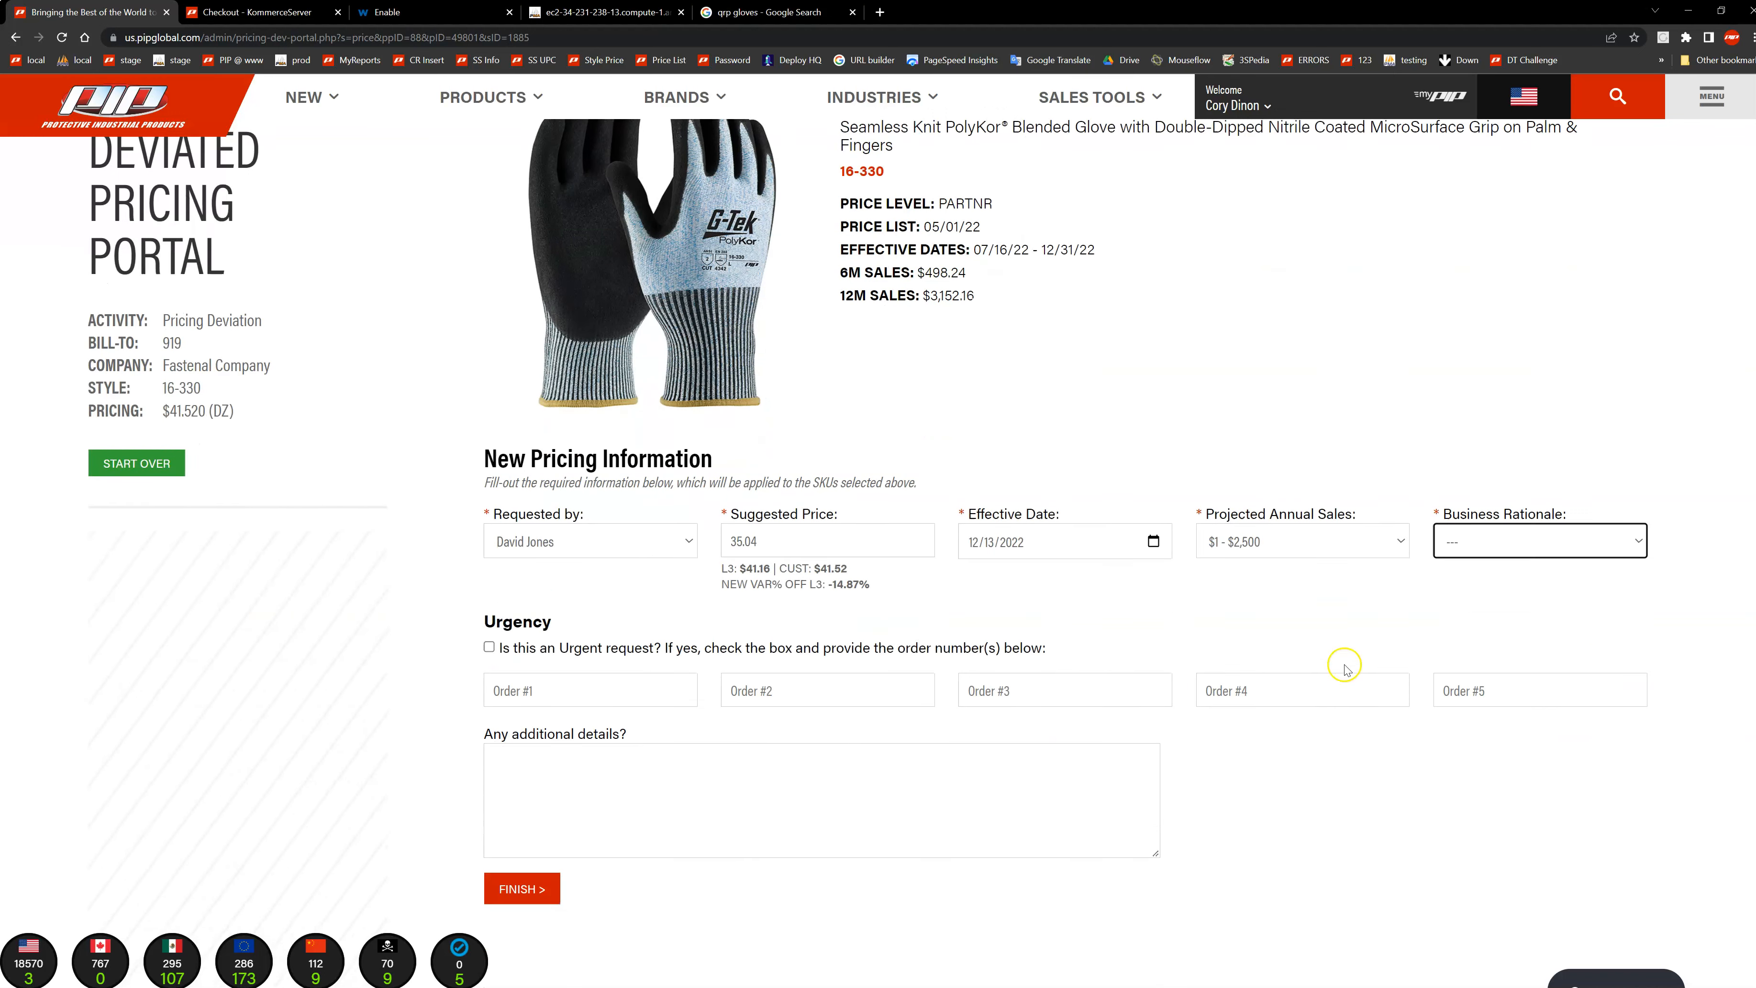
{"action": "left_click", "coordinate": [1500, 540]}
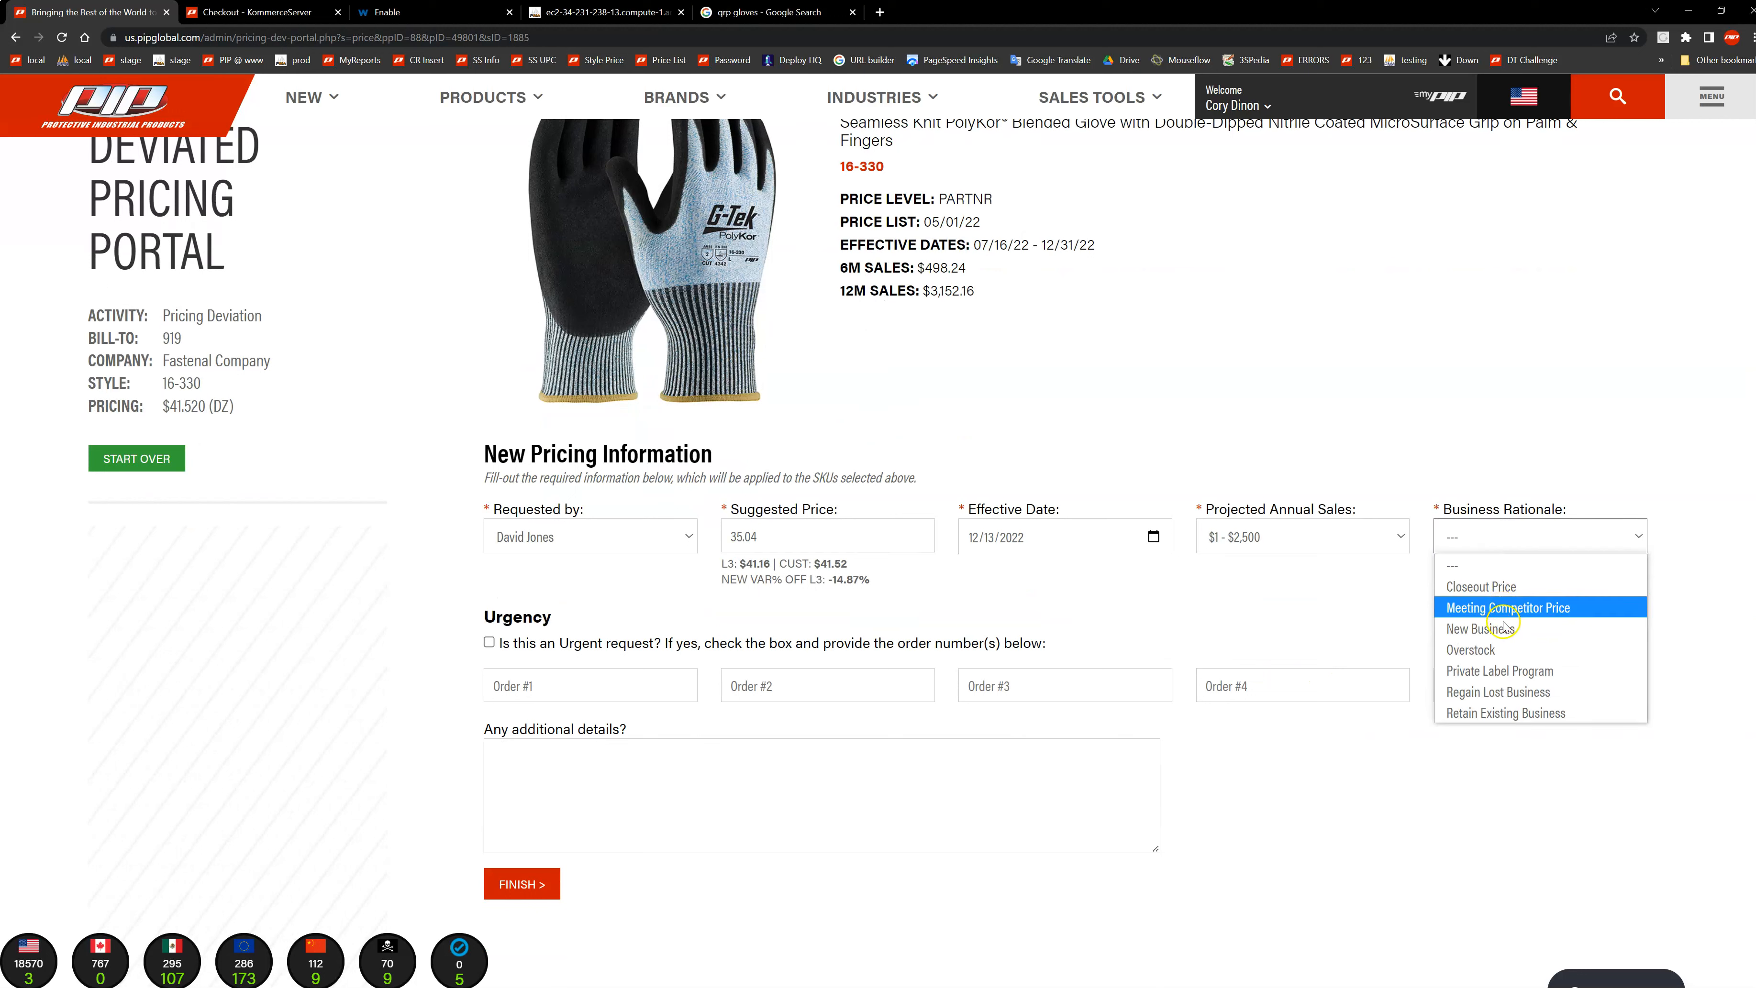
{"action": "left_click", "coordinate": [1495, 609]}
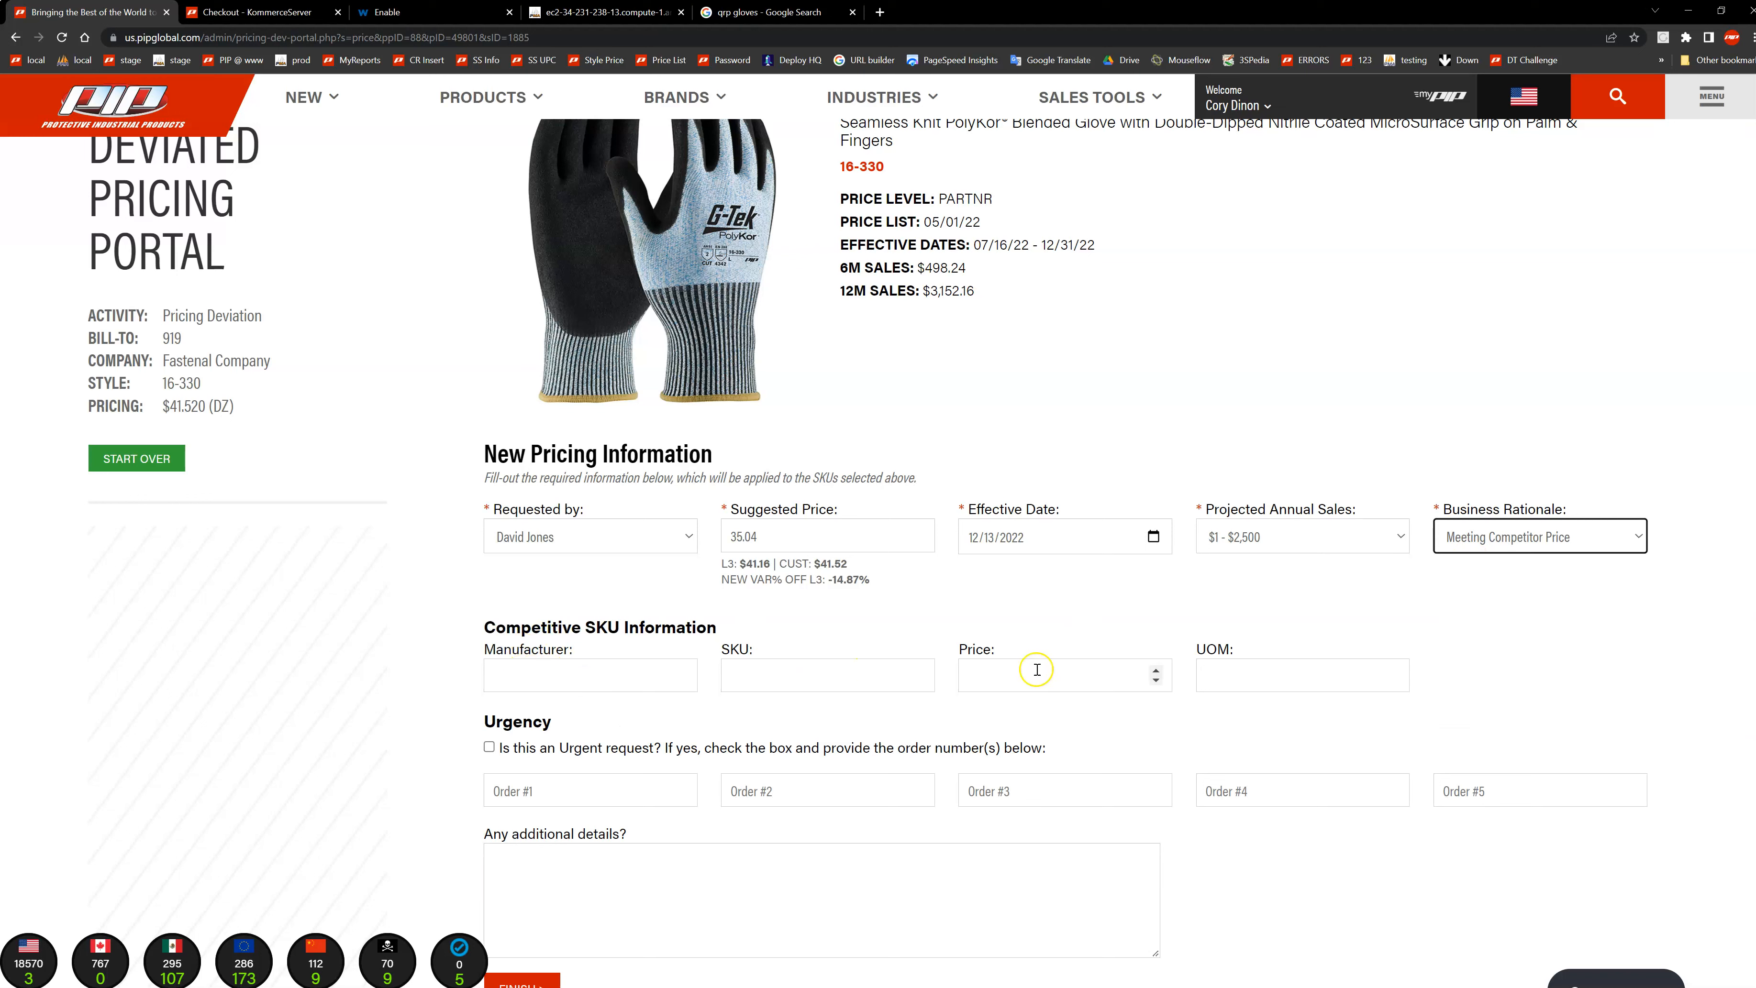
{"action": "left_click", "coordinate": [1471, 542]}
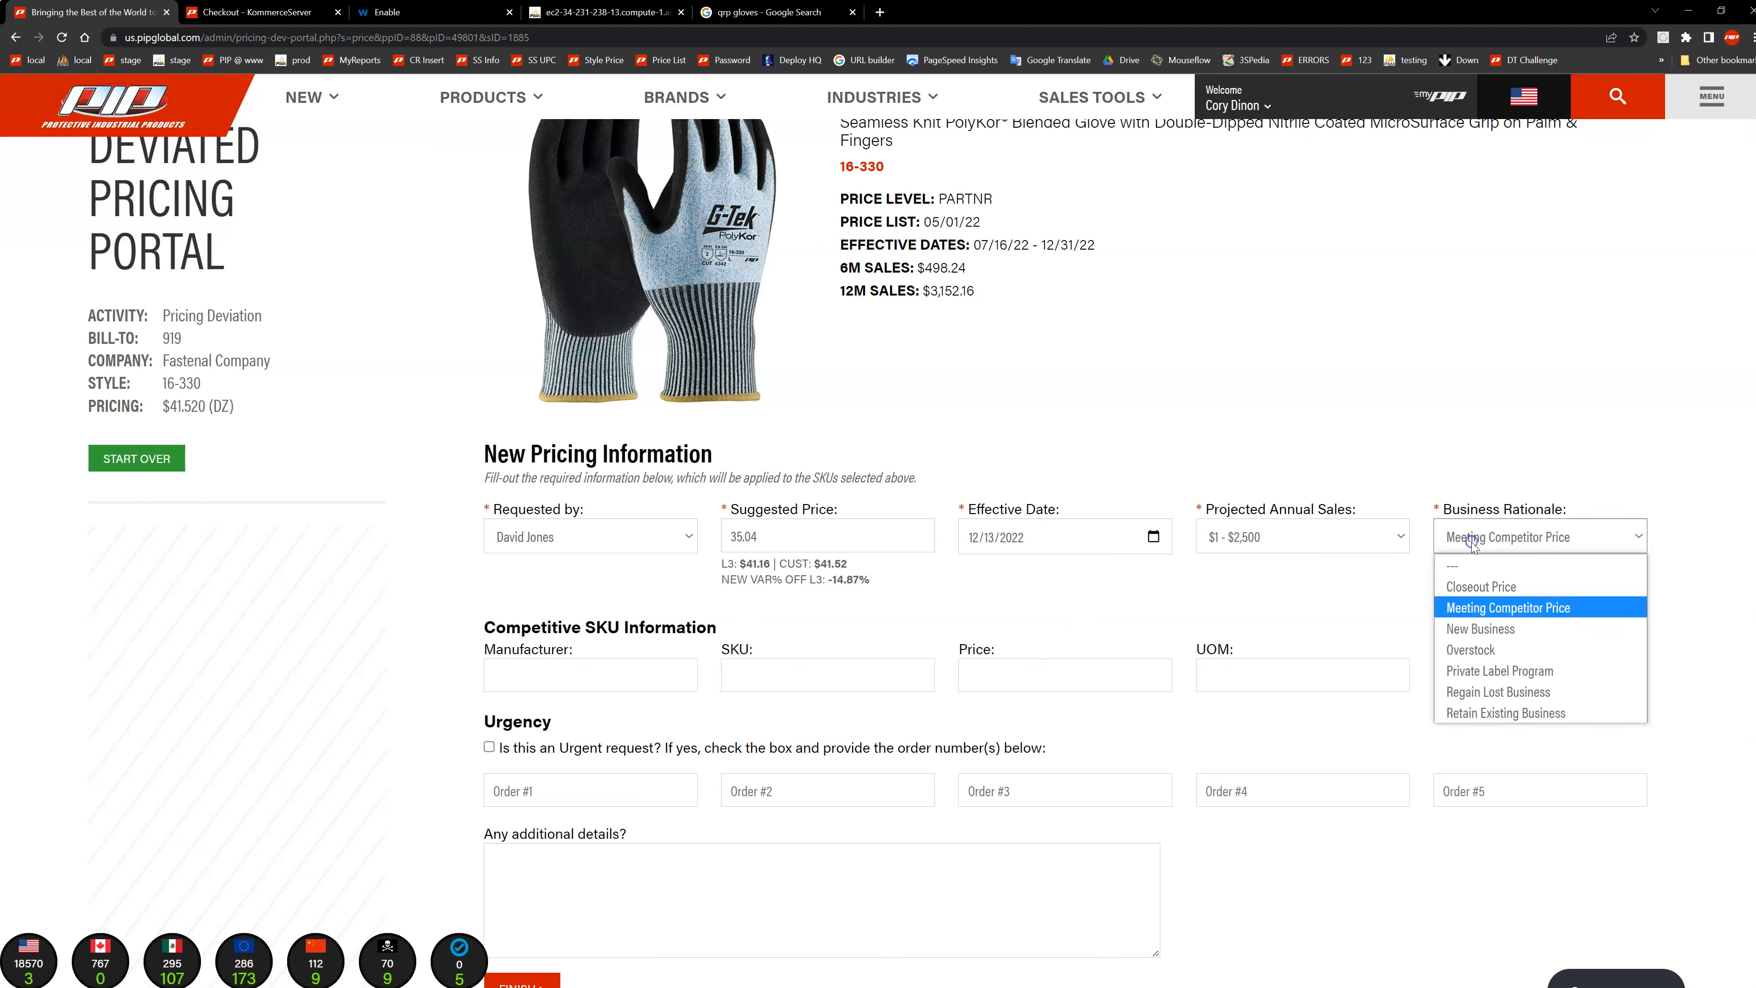
{"action": "left_click", "coordinate": [1480, 626]}
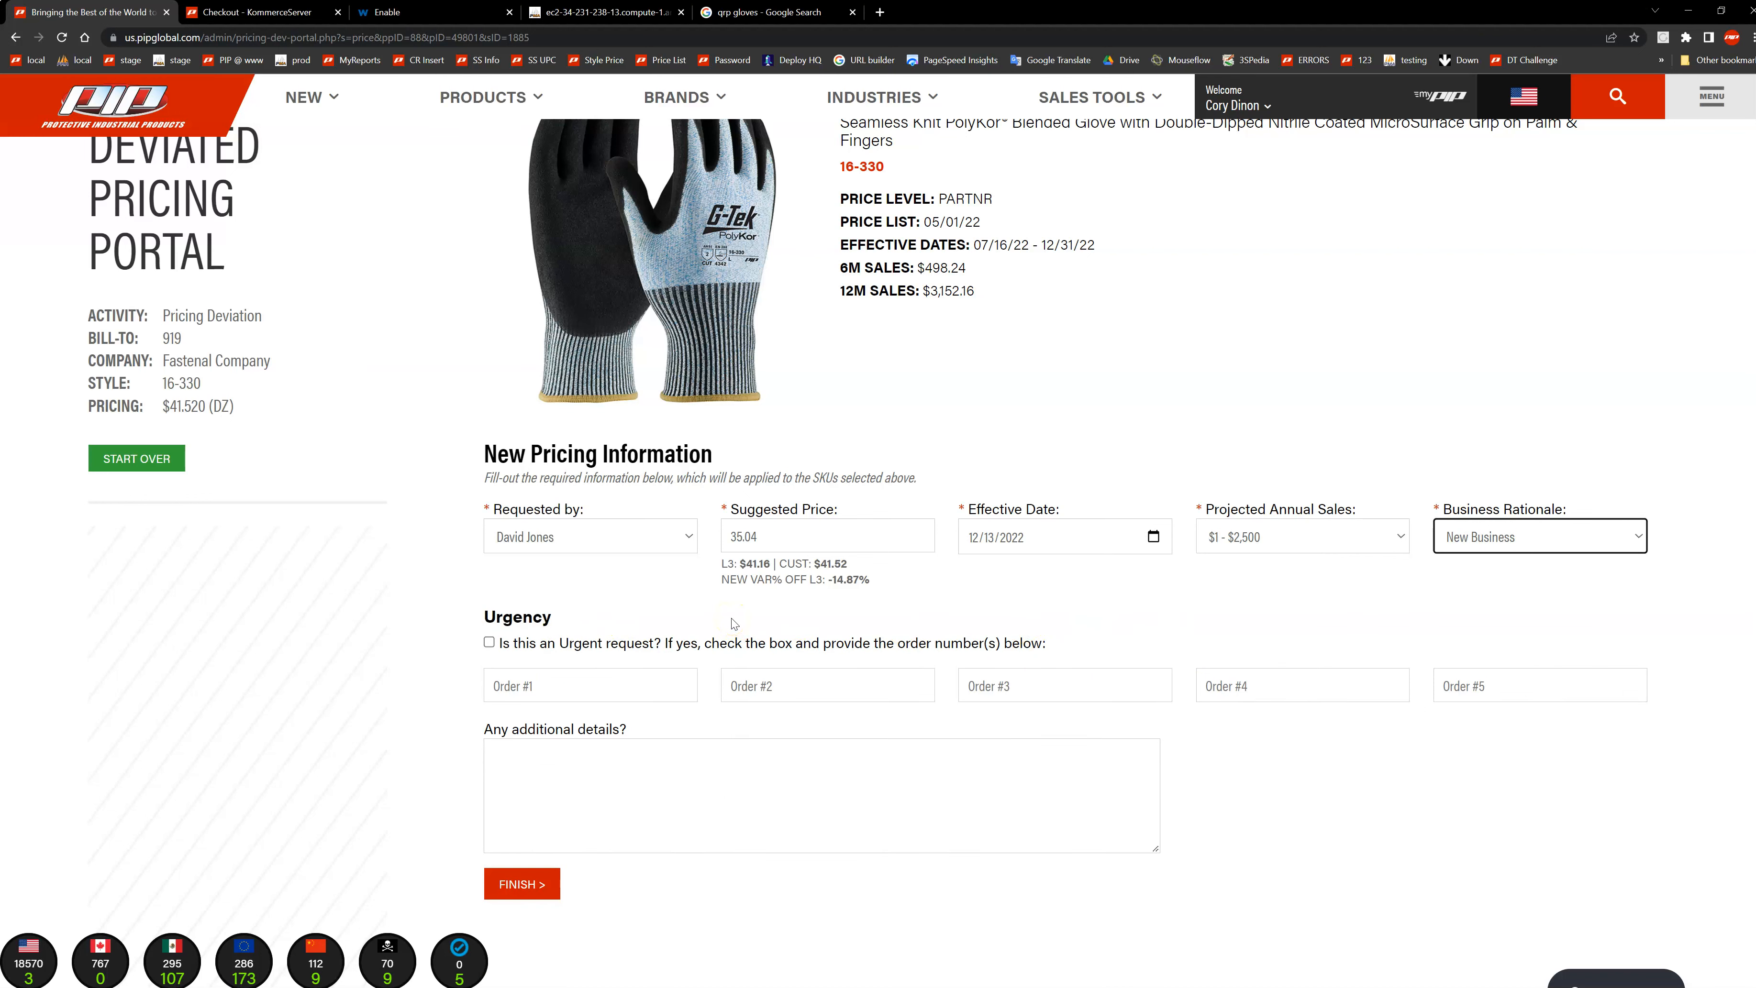
Step: Mark the request as urgent and enter the two related order numbers in the Order #1 and Order #2 fields
{"action": "scroll", "coordinate": [502, 572], "scroll_direction": "down", "scroll_amount": 1}
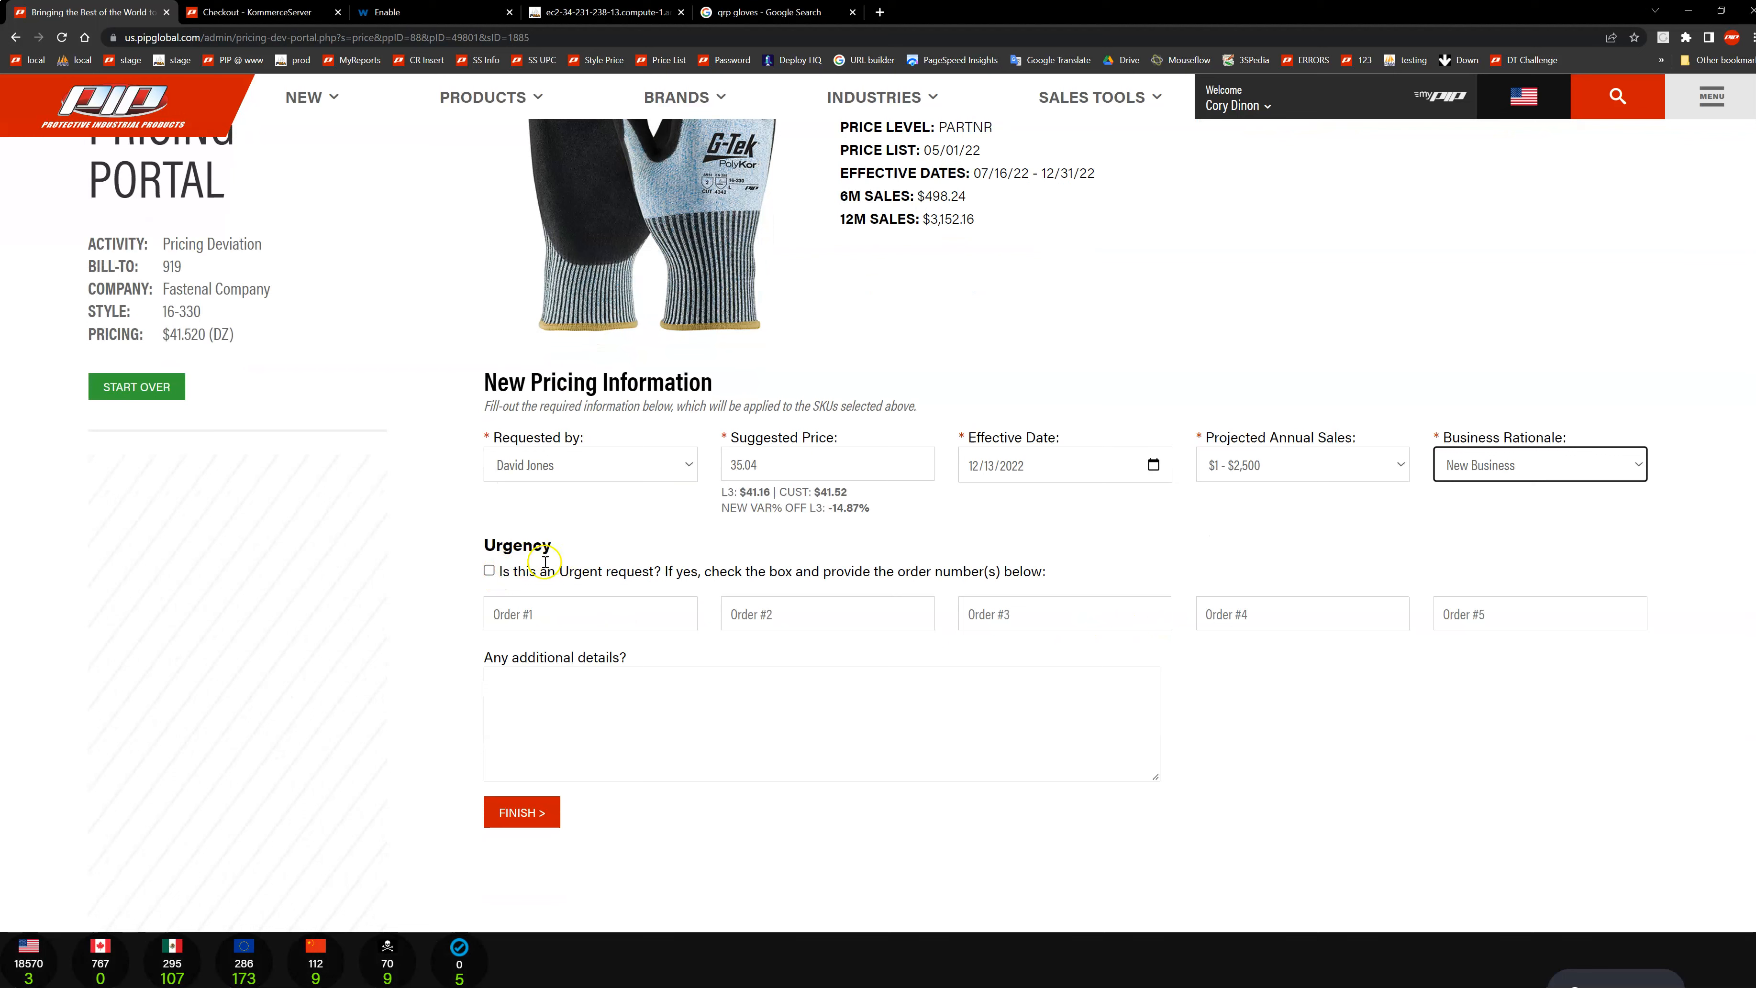
{"action": "left_click", "coordinate": [489, 570]}
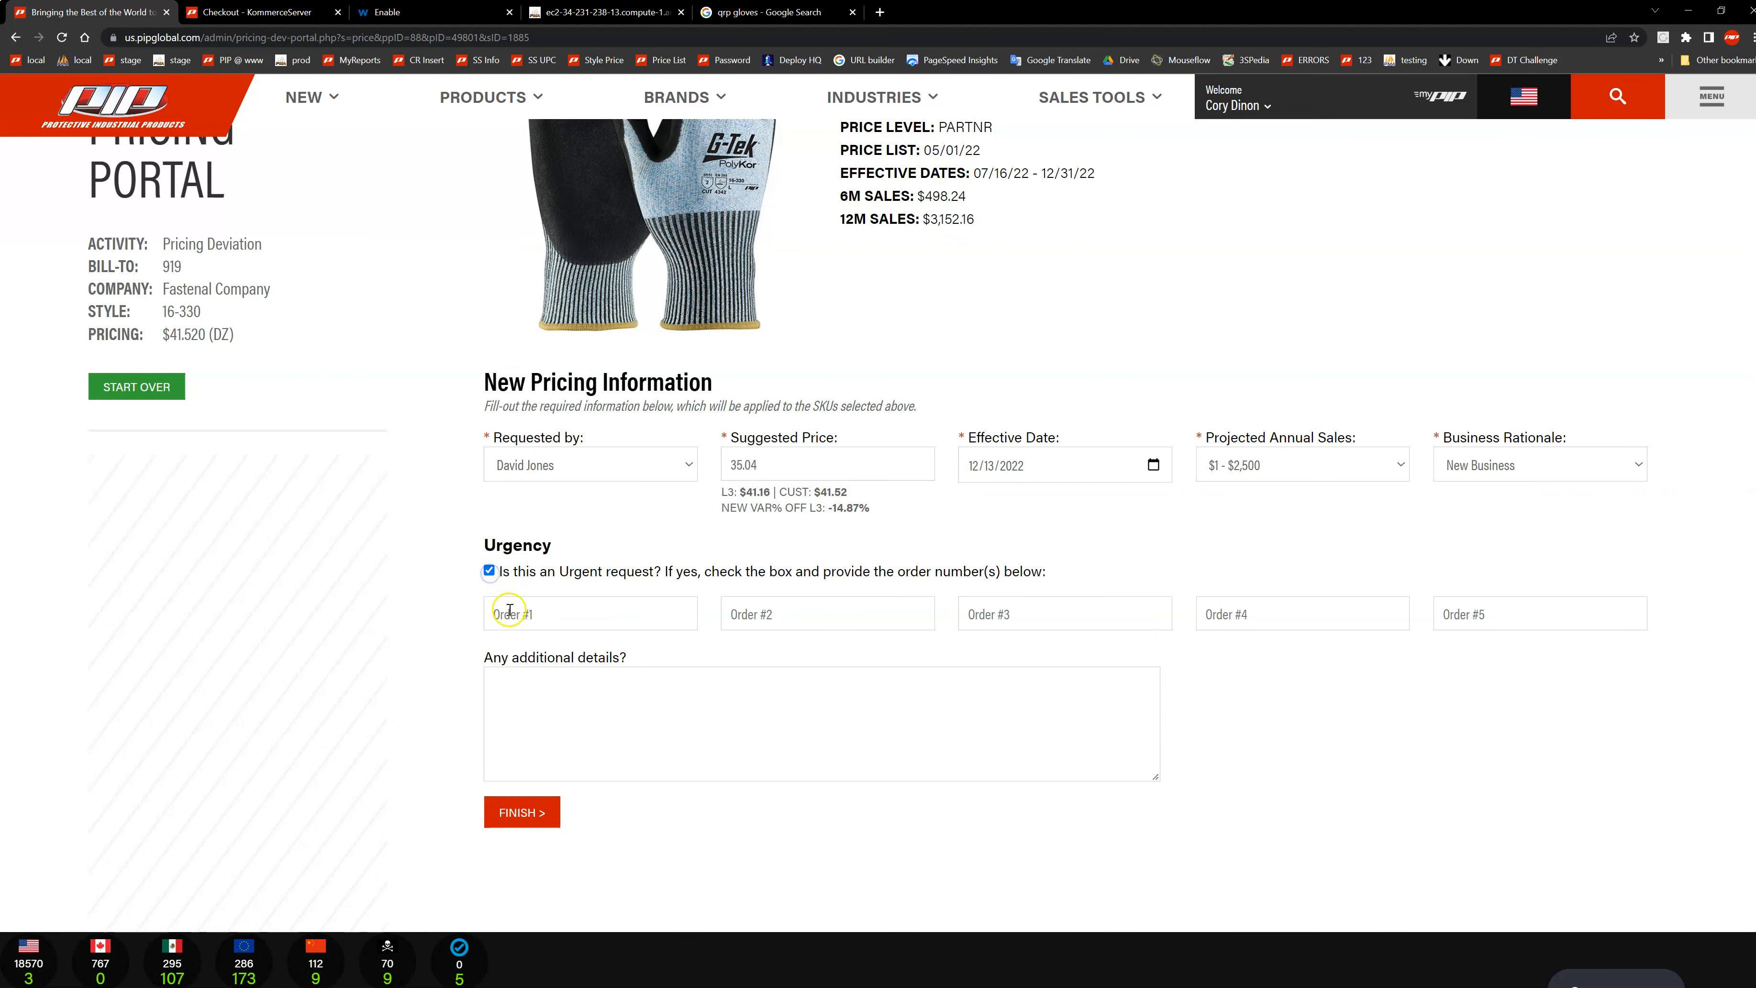
{"action": "left_click", "coordinate": [611, 613]}
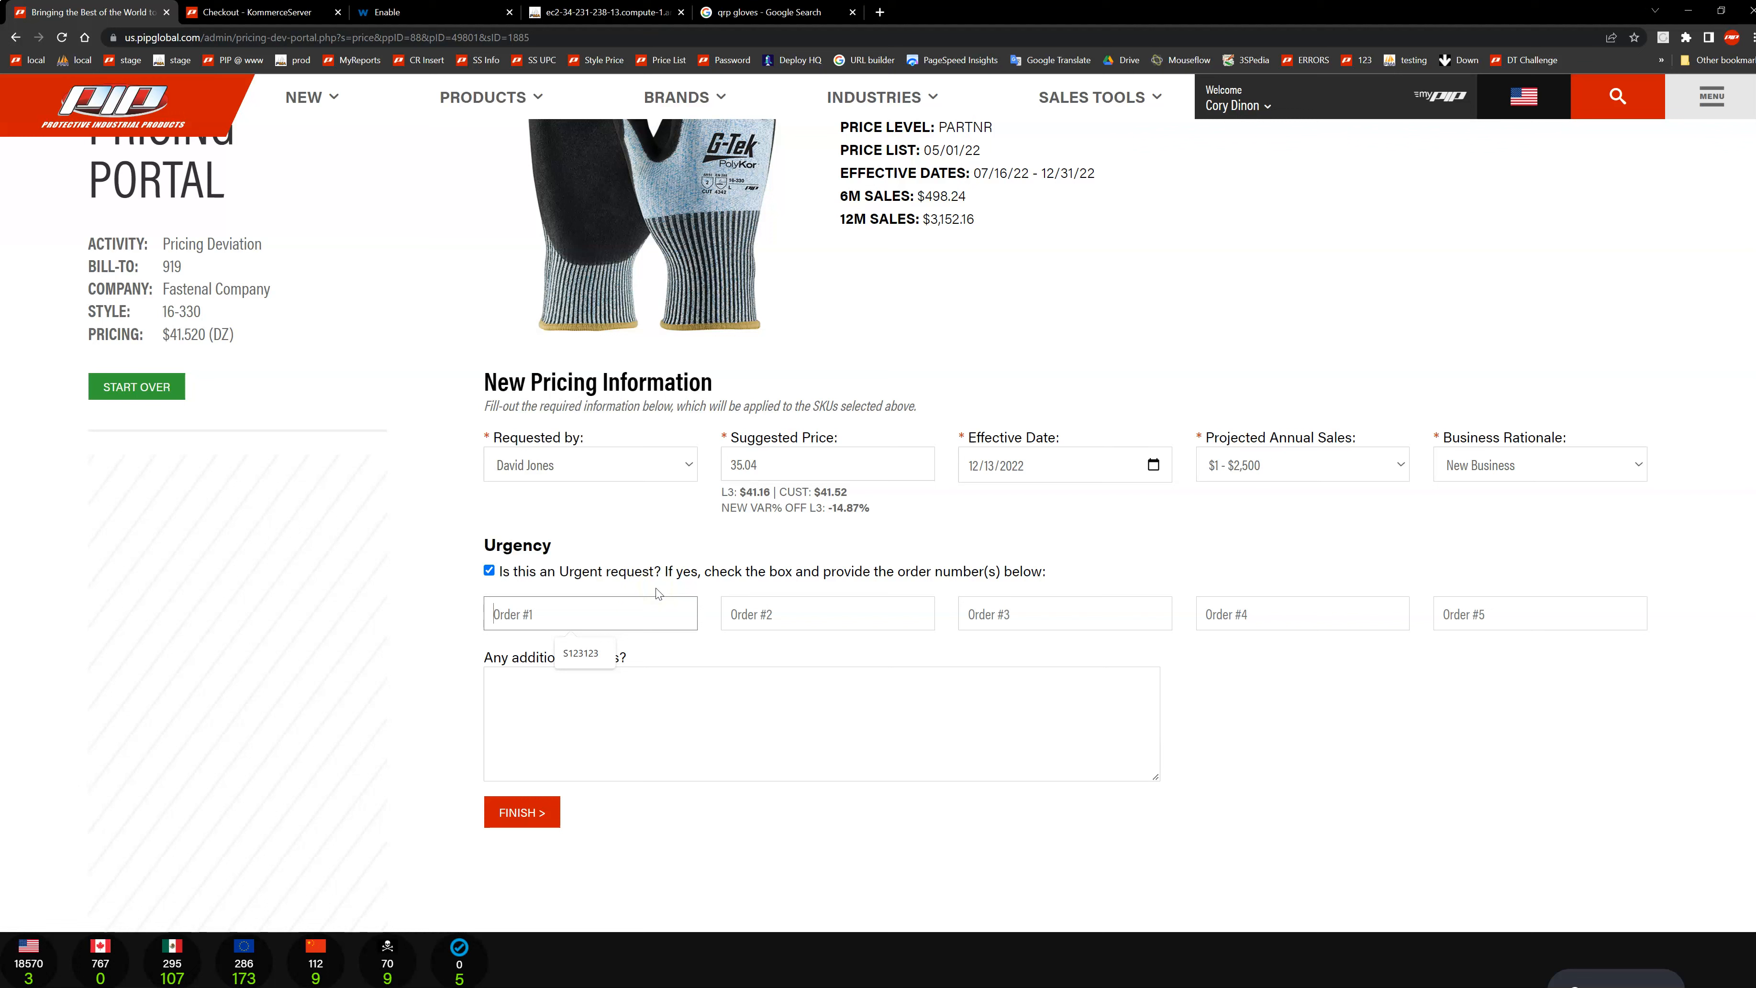
{"action": "type", "text": "S123123"}
{"action": "key", "text": "Tab"}
{"action": "type", "text": "S456456"}
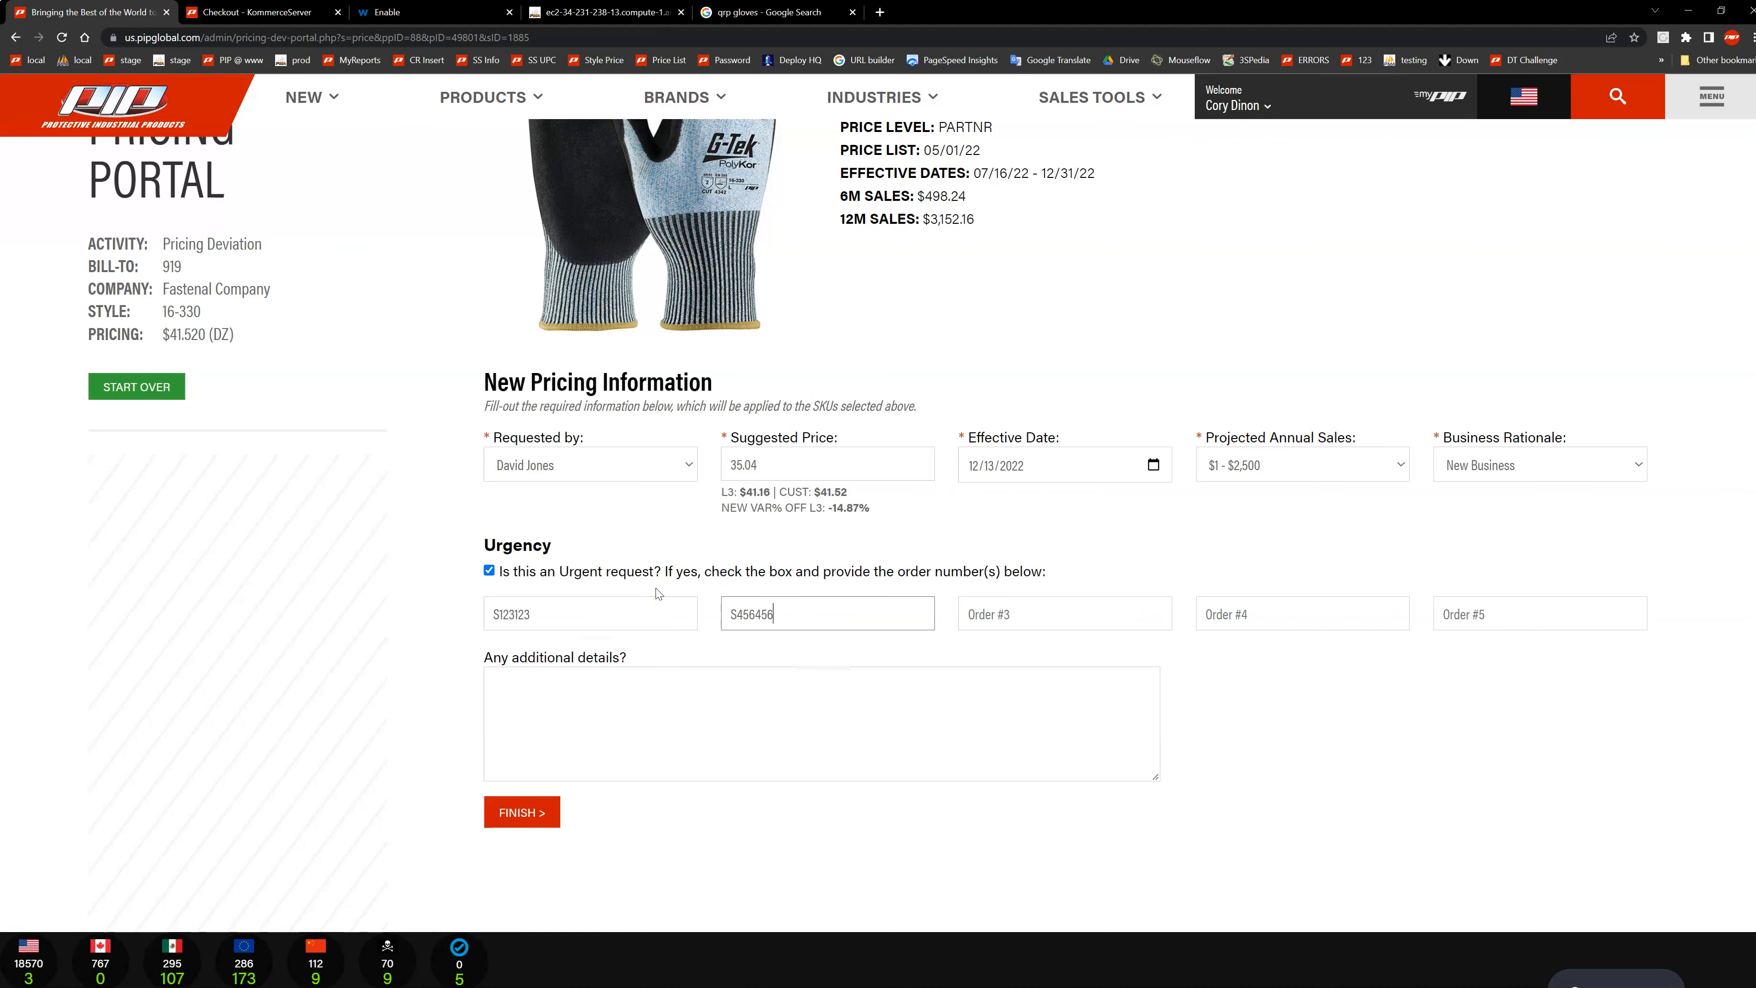
Step: Add "this is a demo" as additional details and finish the pricing request
{"action": "left_click", "coordinate": [668, 719]}
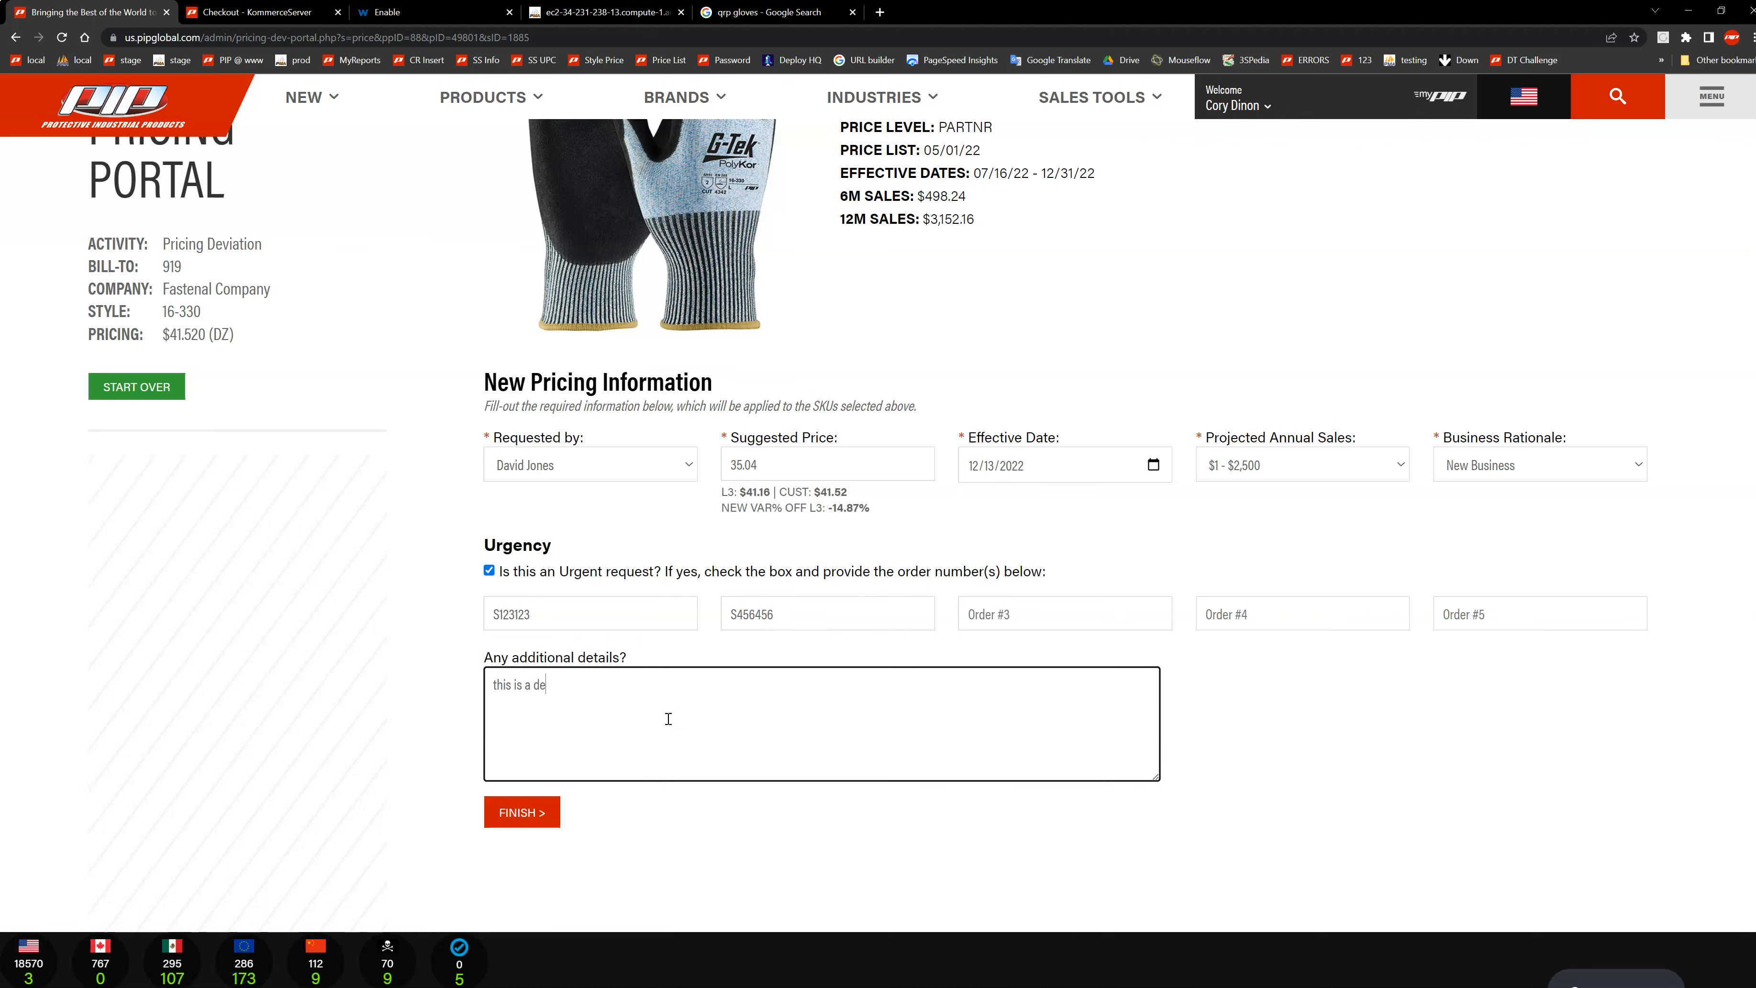
{"action": "left_click", "coordinate": [526, 813]}
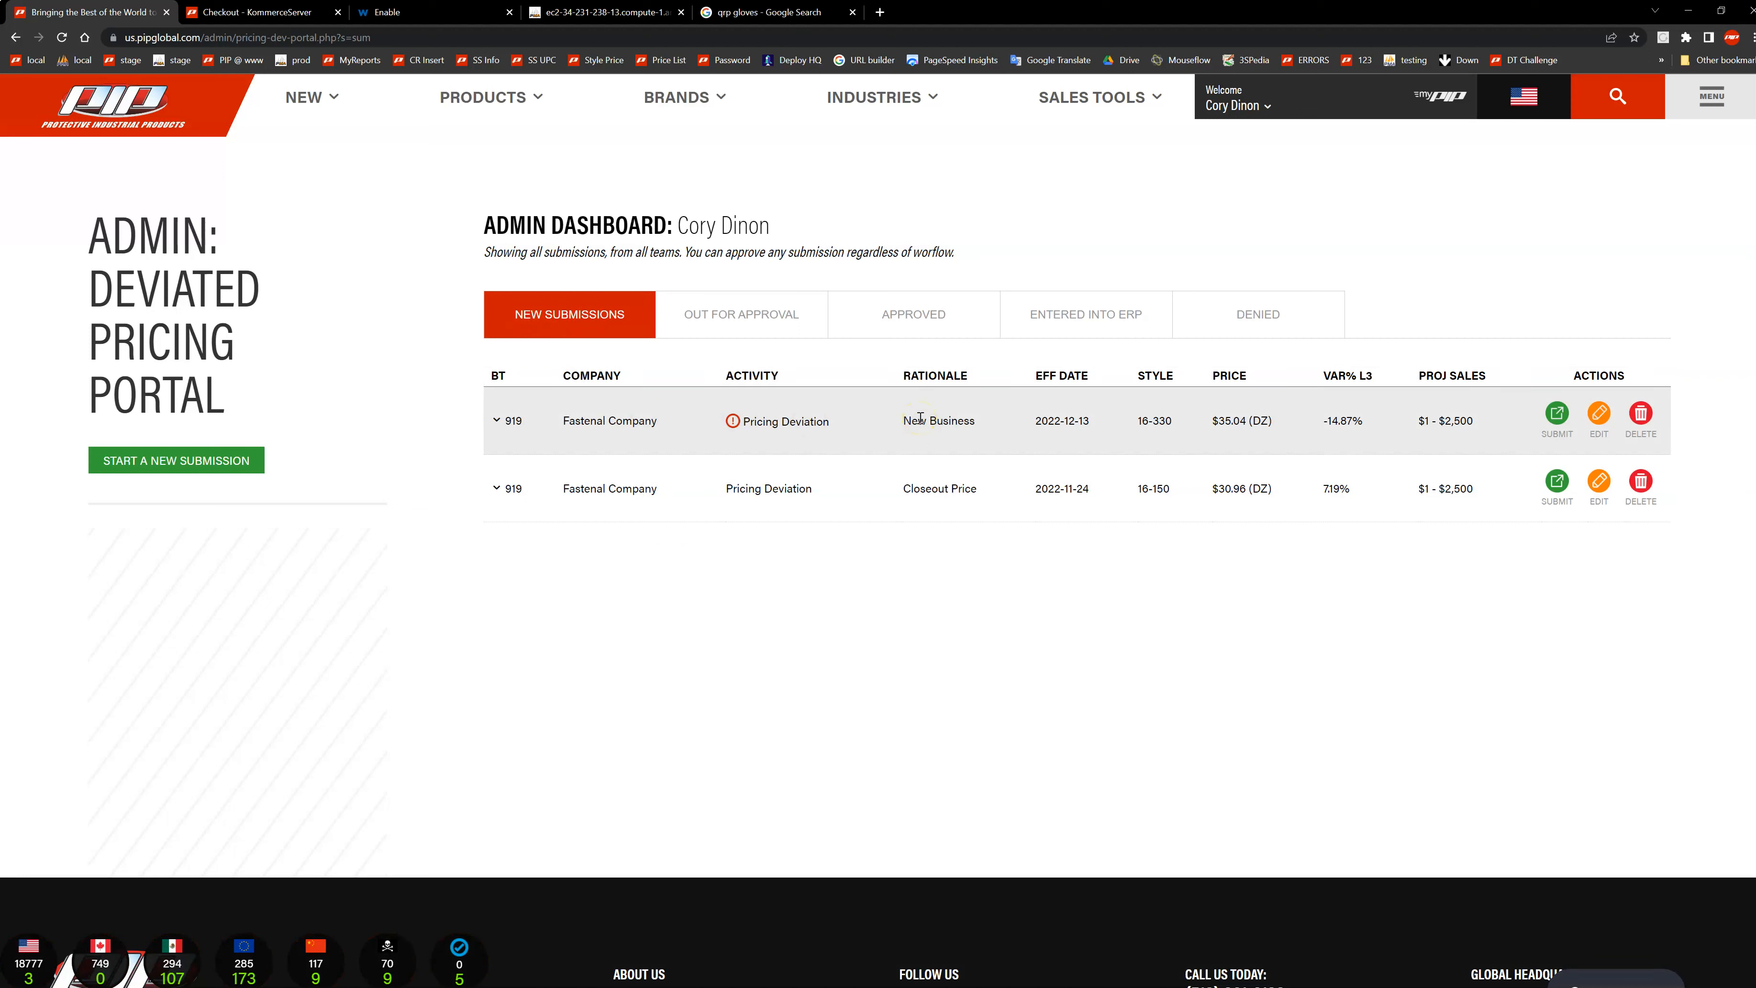
Step: Expand the new style 16-330 submission, submit it for approval, and review its approval page and timeline
{"action": "left_click", "coordinate": [503, 435]}
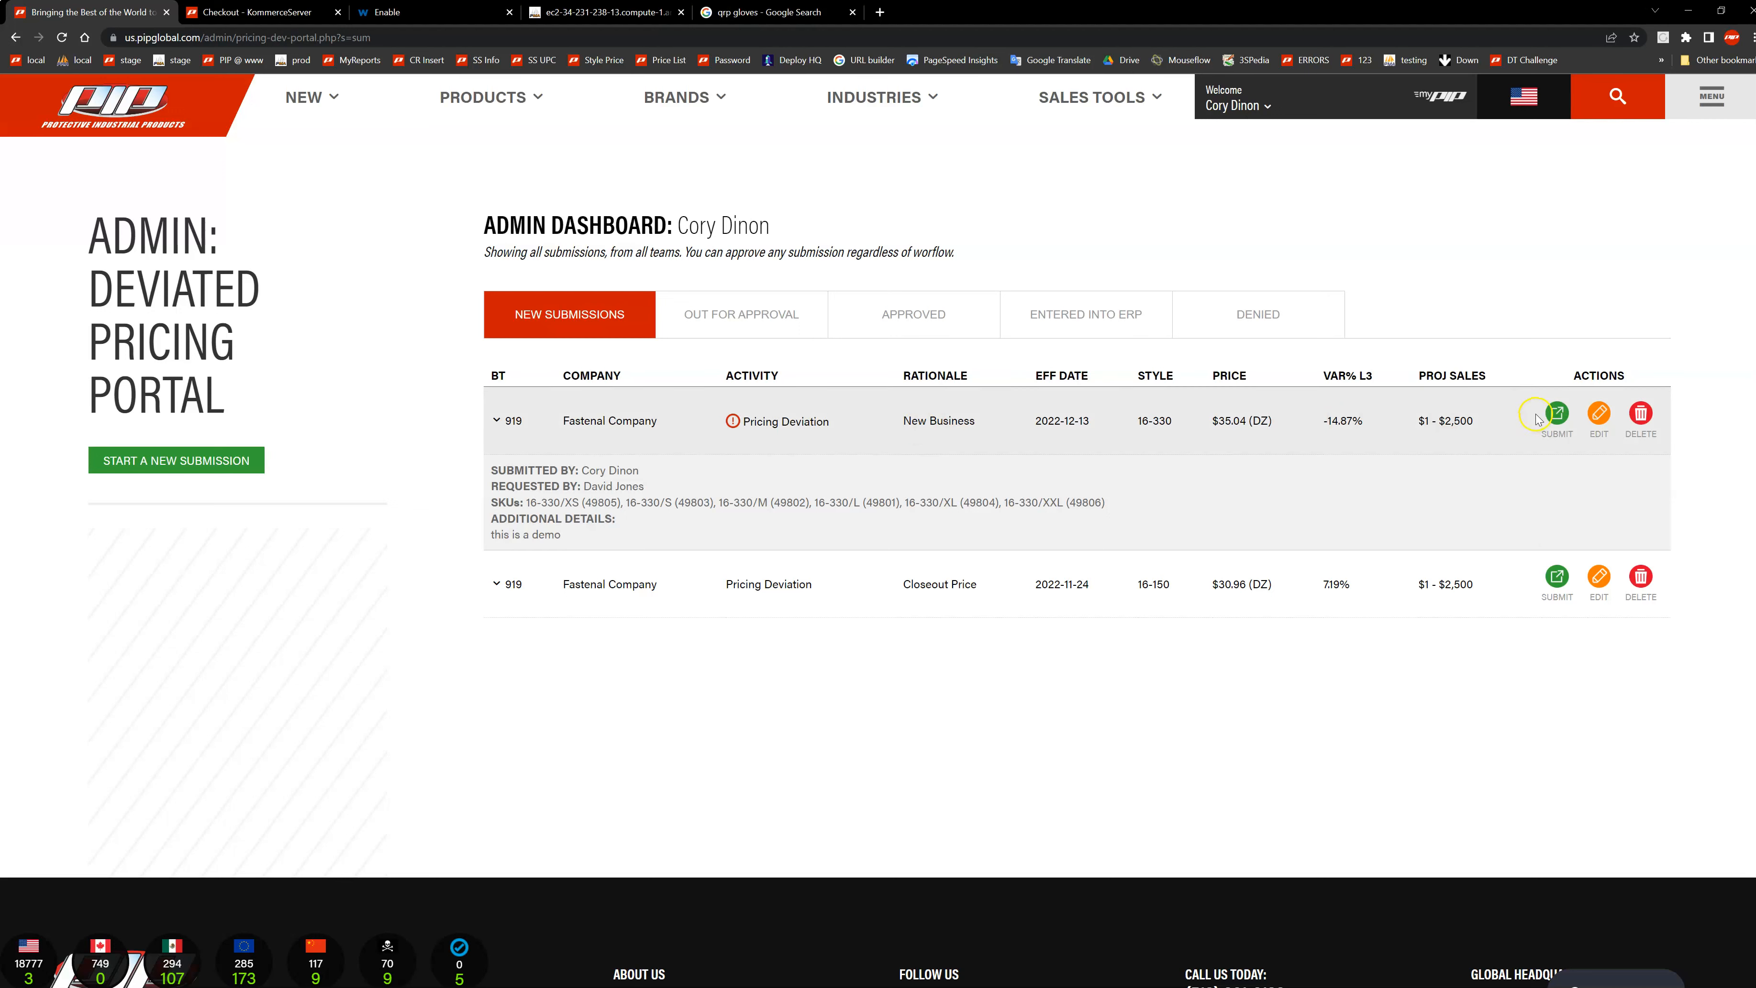
{"action": "left_click", "coordinate": [1556, 415]}
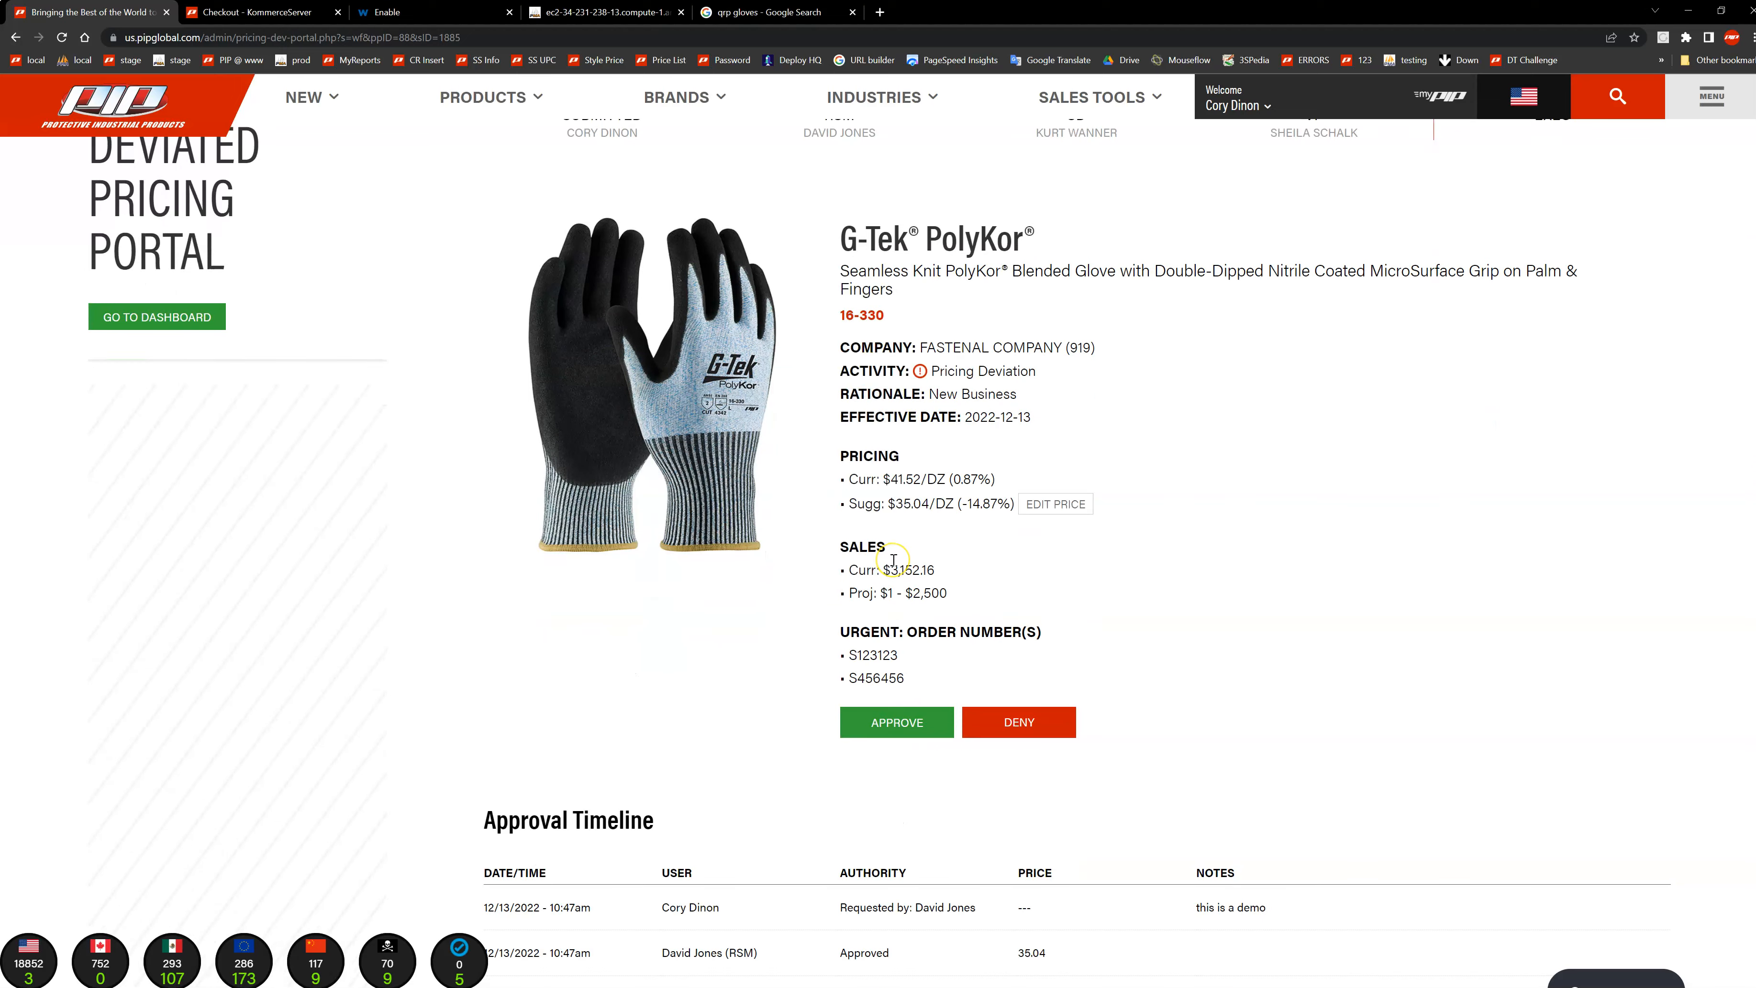
{"action": "scroll", "coordinate": [893, 561], "scroll_direction": "up", "scroll_amount": 1}
{"action": "scroll", "coordinate": [885, 768], "scroll_direction": "down", "scroll_amount": 3}
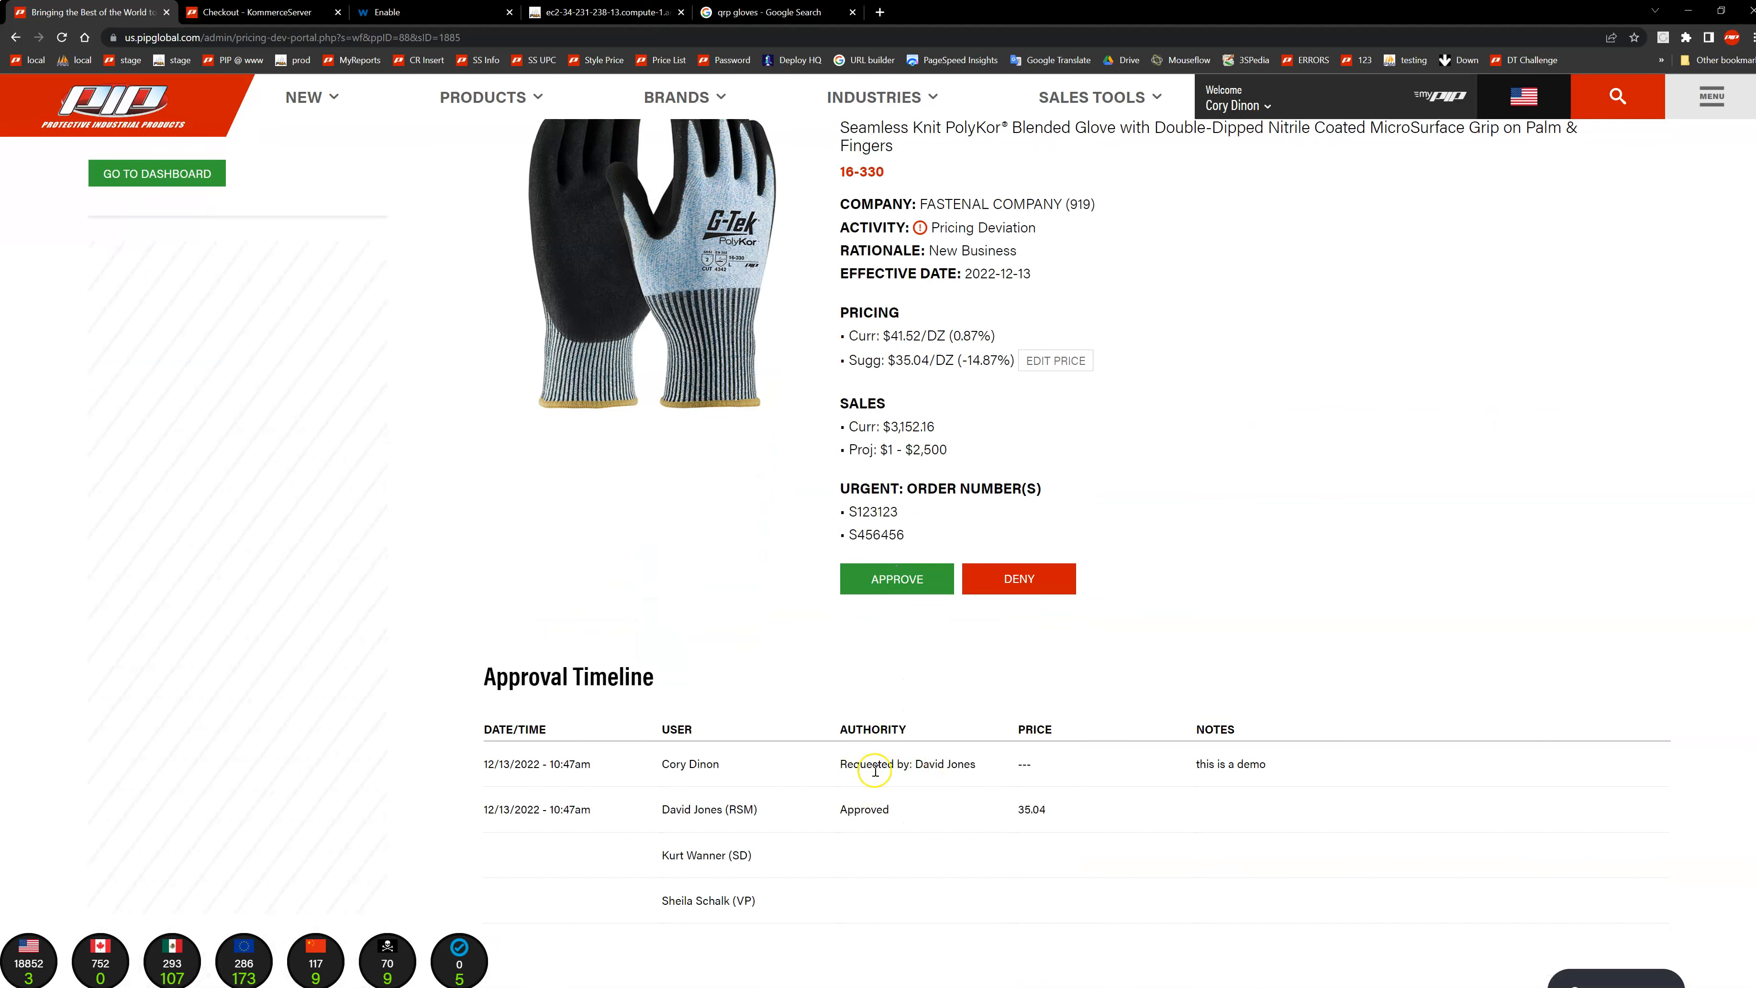
{"action": "scroll", "coordinate": [862, 537], "scroll_direction": "up", "scroll_amount": 4}
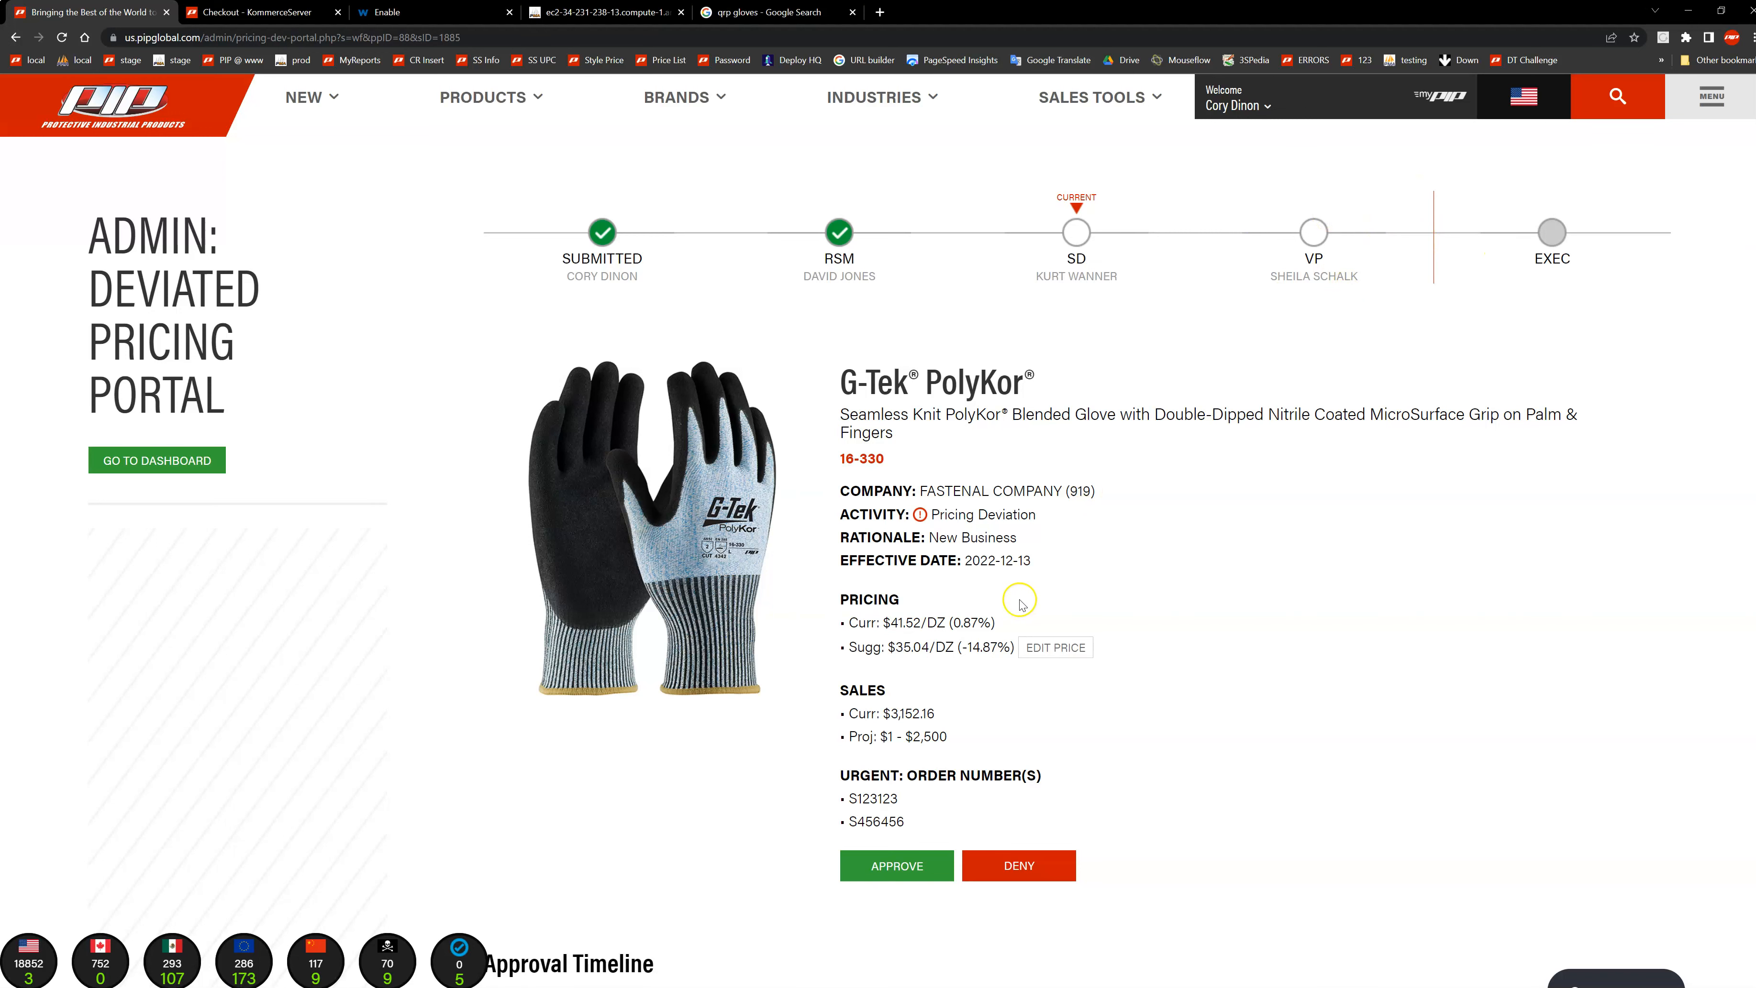
{"action": "scroll", "coordinate": [996, 595], "scroll_direction": "down", "scroll_amount": 1}
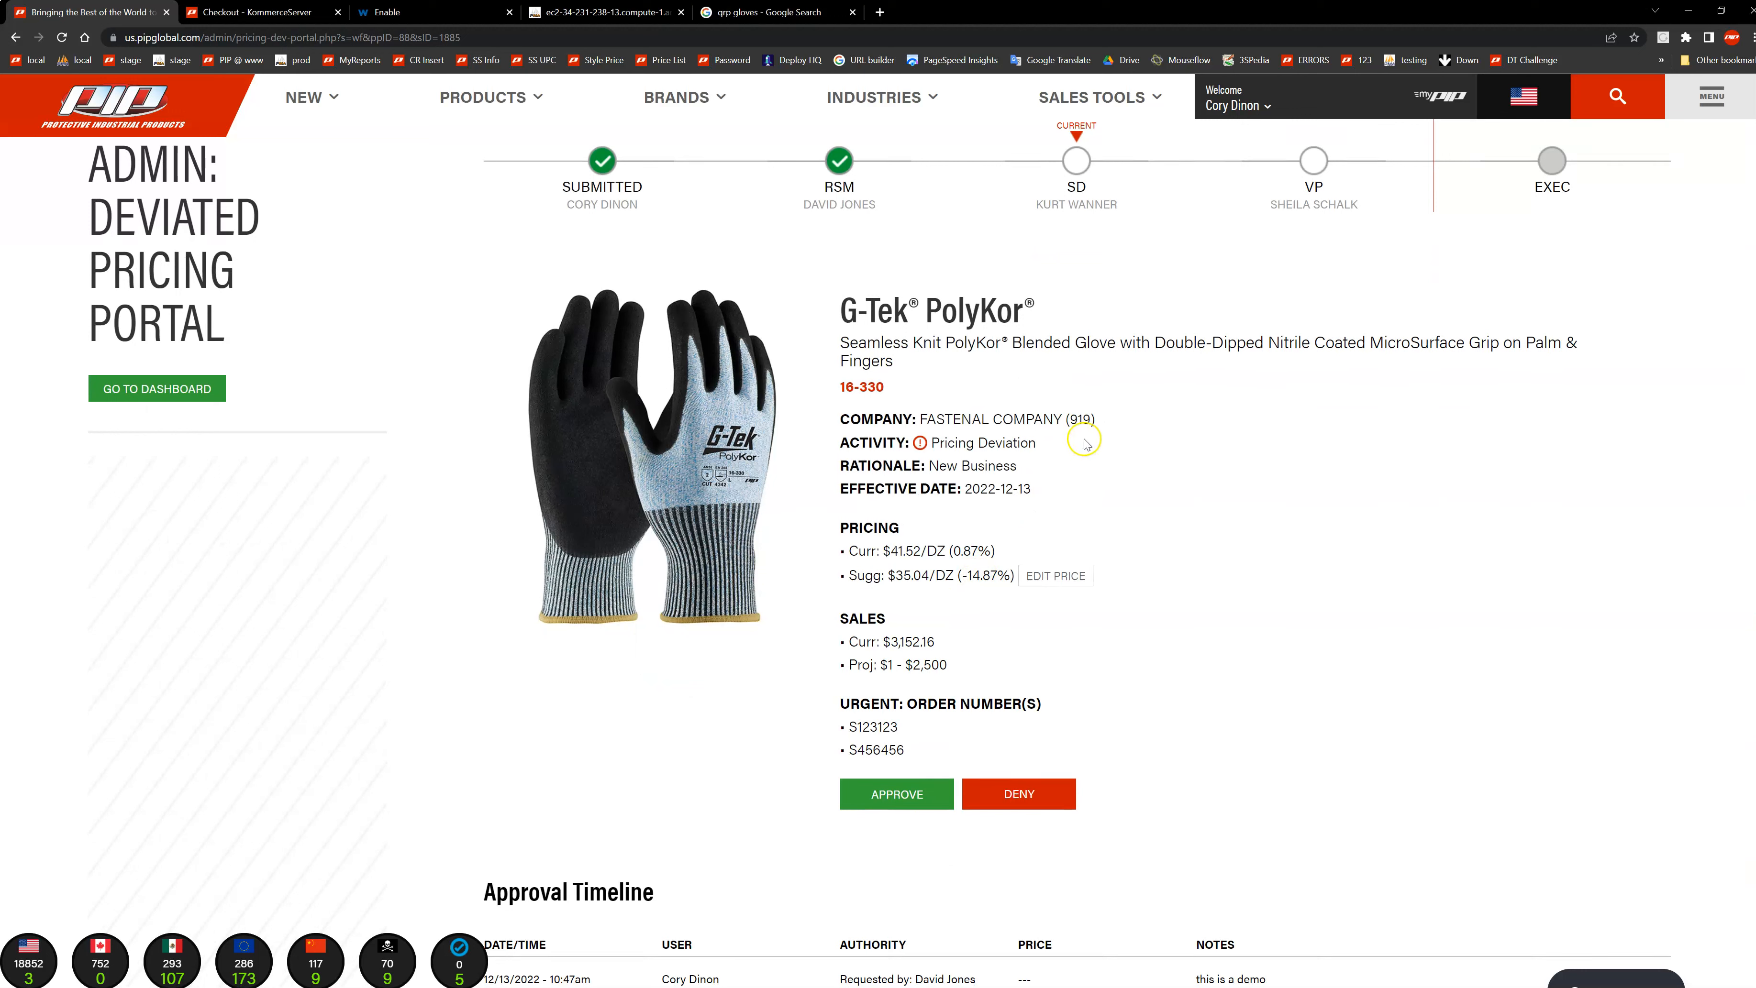
Step: Check the approval timeline of the 16-330 request and approve it at the SD stage
{"action": "scroll", "coordinate": [1086, 443], "scroll_direction": "down", "scroll_amount": 3}
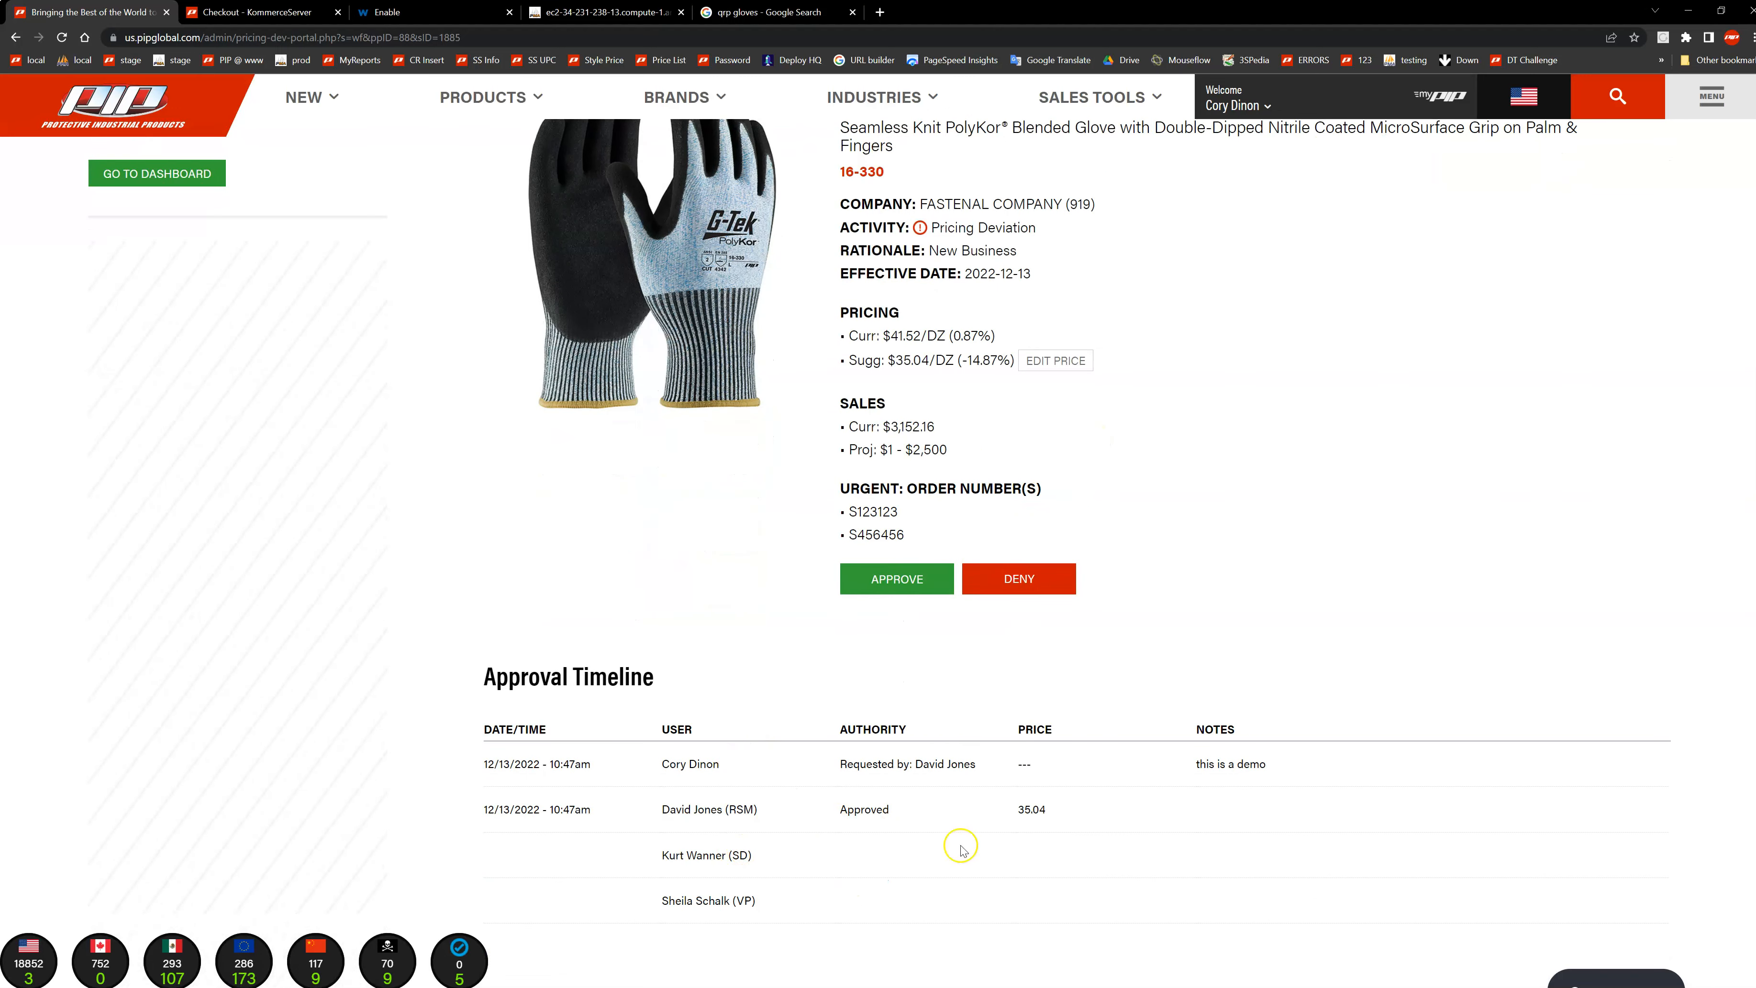
{"action": "scroll", "coordinate": [1322, 516], "scroll_direction": "up", "scroll_amount": 3}
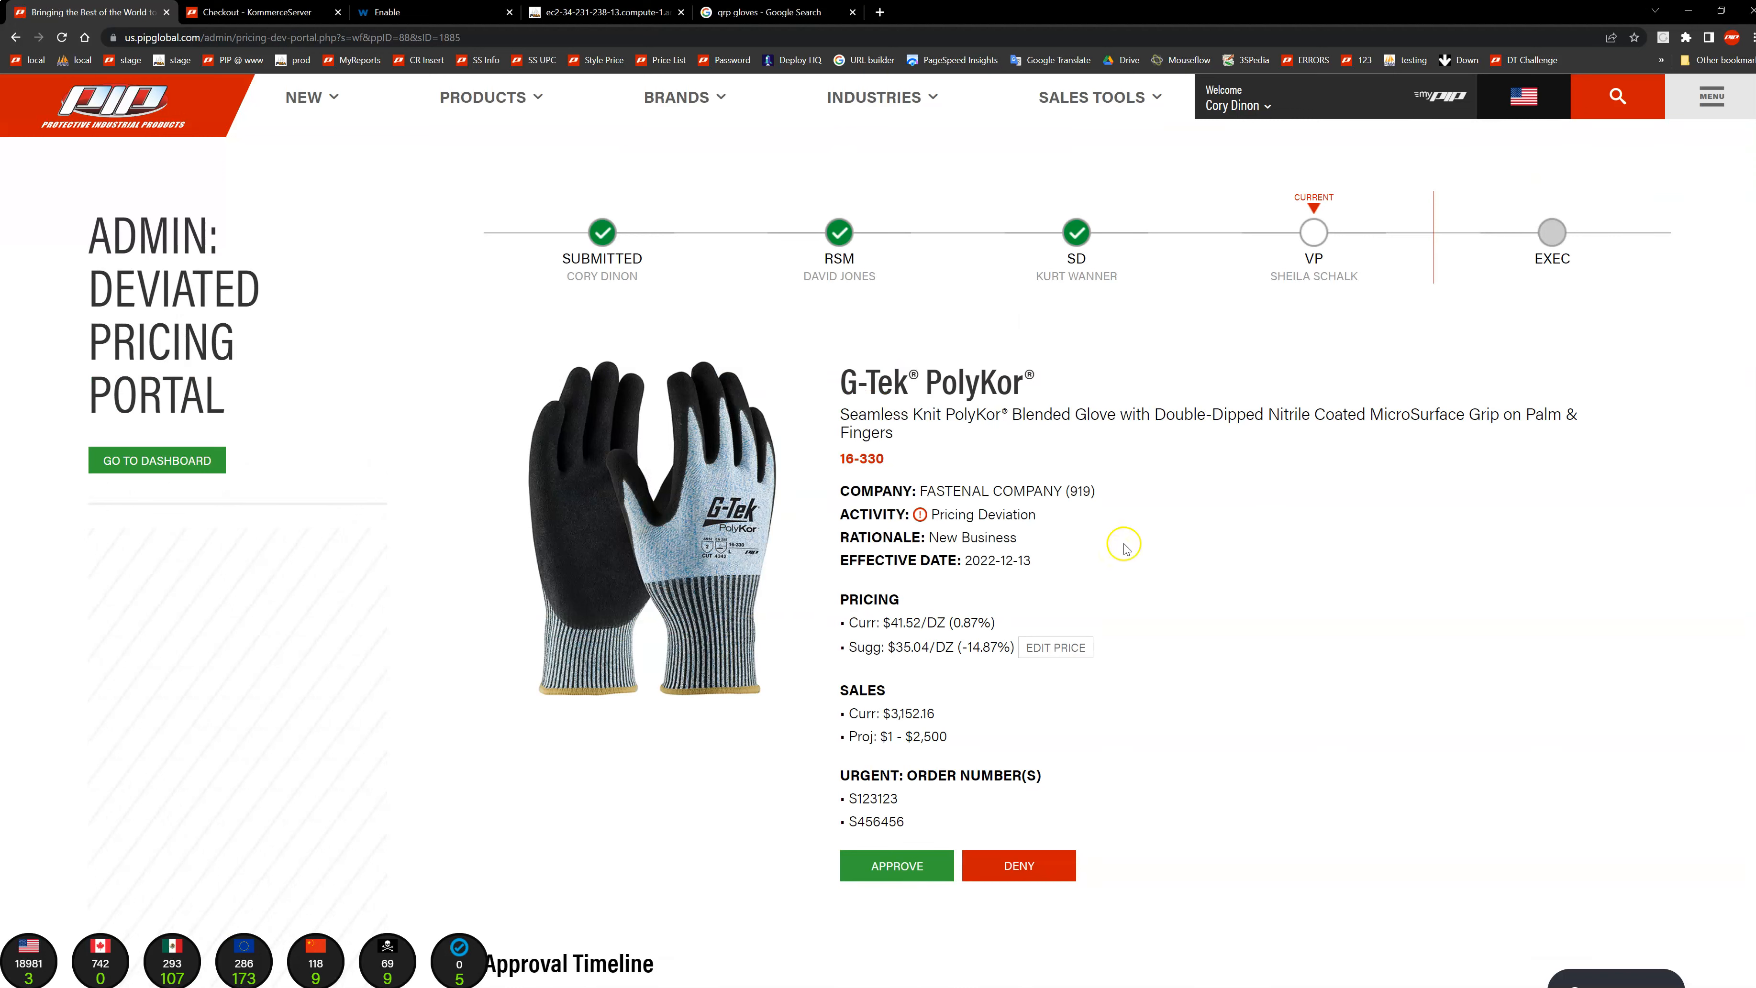
Step: Set the suggested price of the 16-330 request to $39.12 per dozen and submit the new price
{"action": "scroll", "coordinate": [1124, 548], "scroll_direction": "down", "scroll_amount": 1}
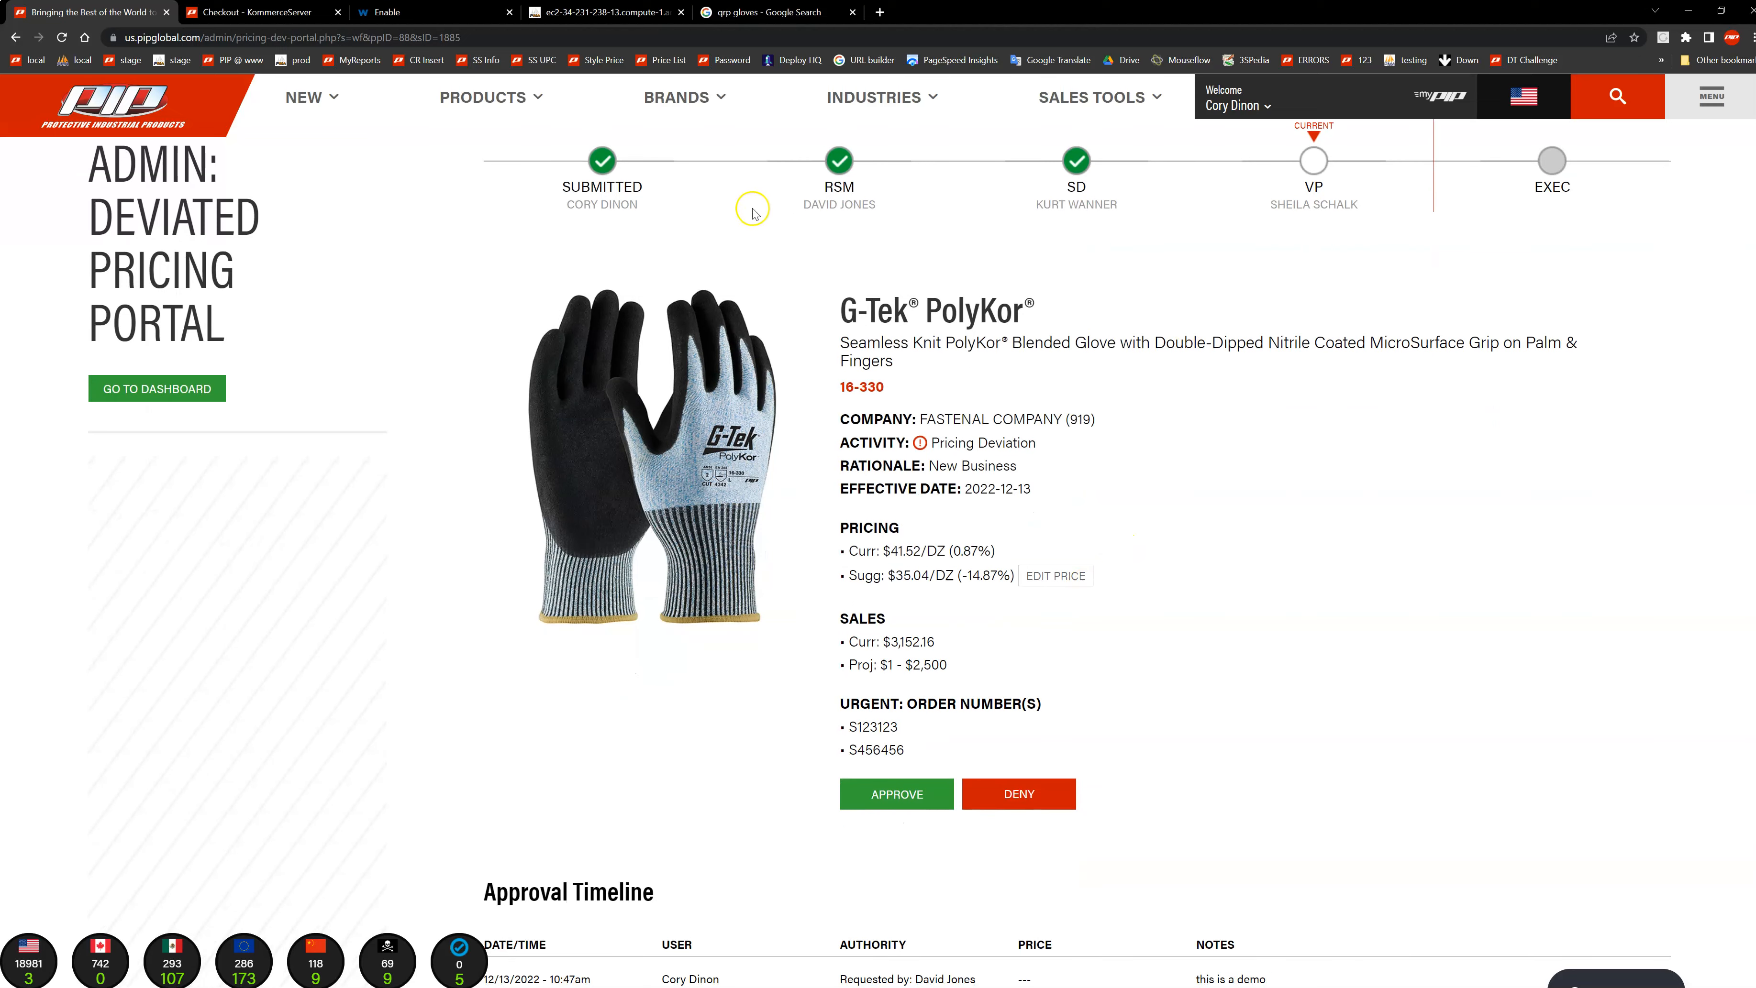
{"action": "left_click", "coordinate": [1057, 578]}
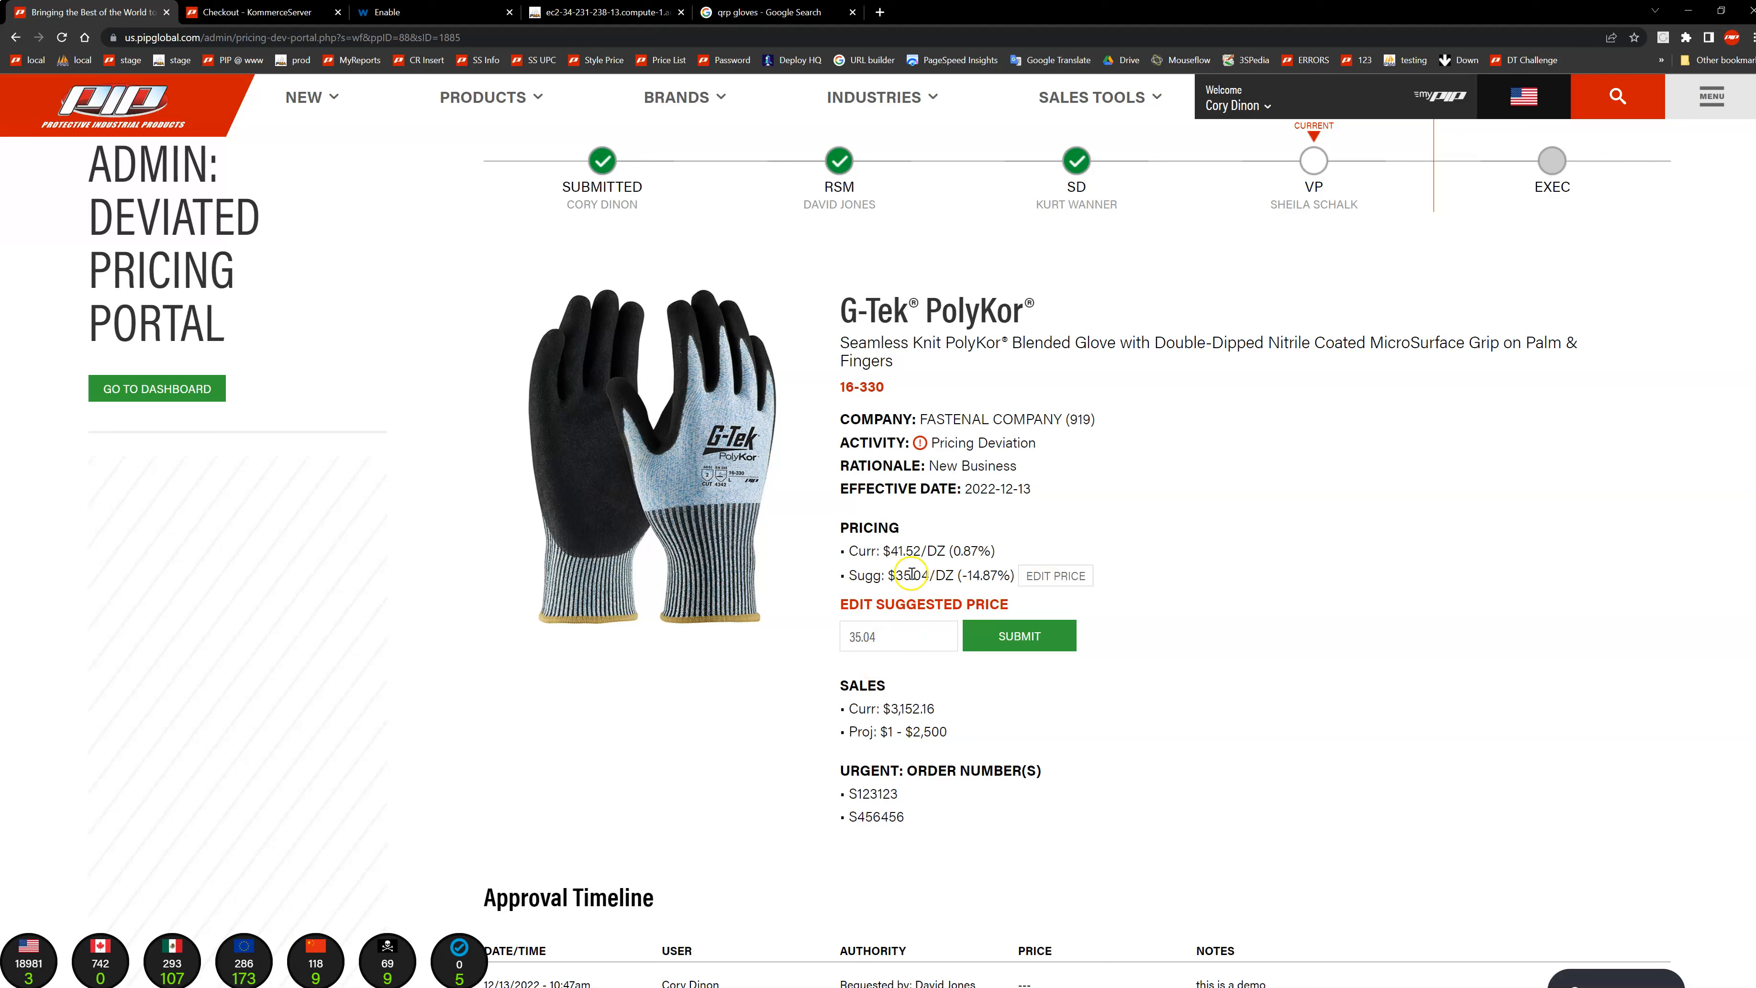
{"action": "left_click_drag", "start_coordinate": [876, 637], "coordinate": [841, 636]}
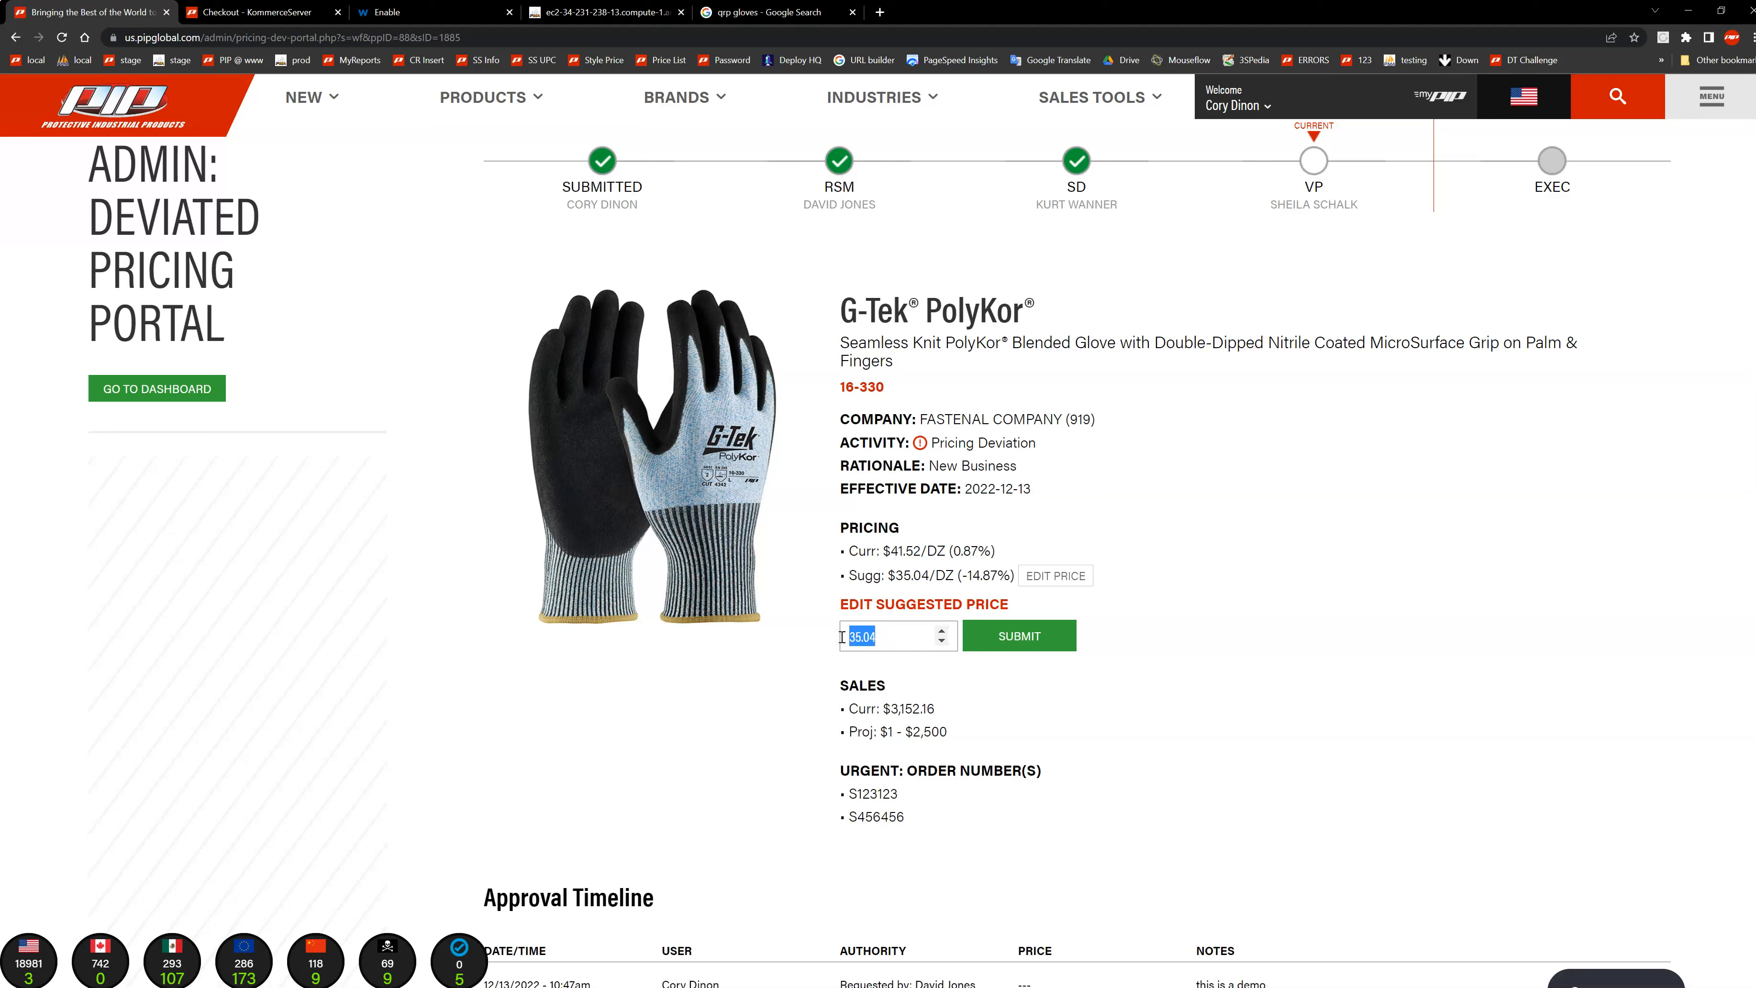
{"action": "type", "text": "3"}
{"action": "left_click", "coordinate": [1011, 637]}
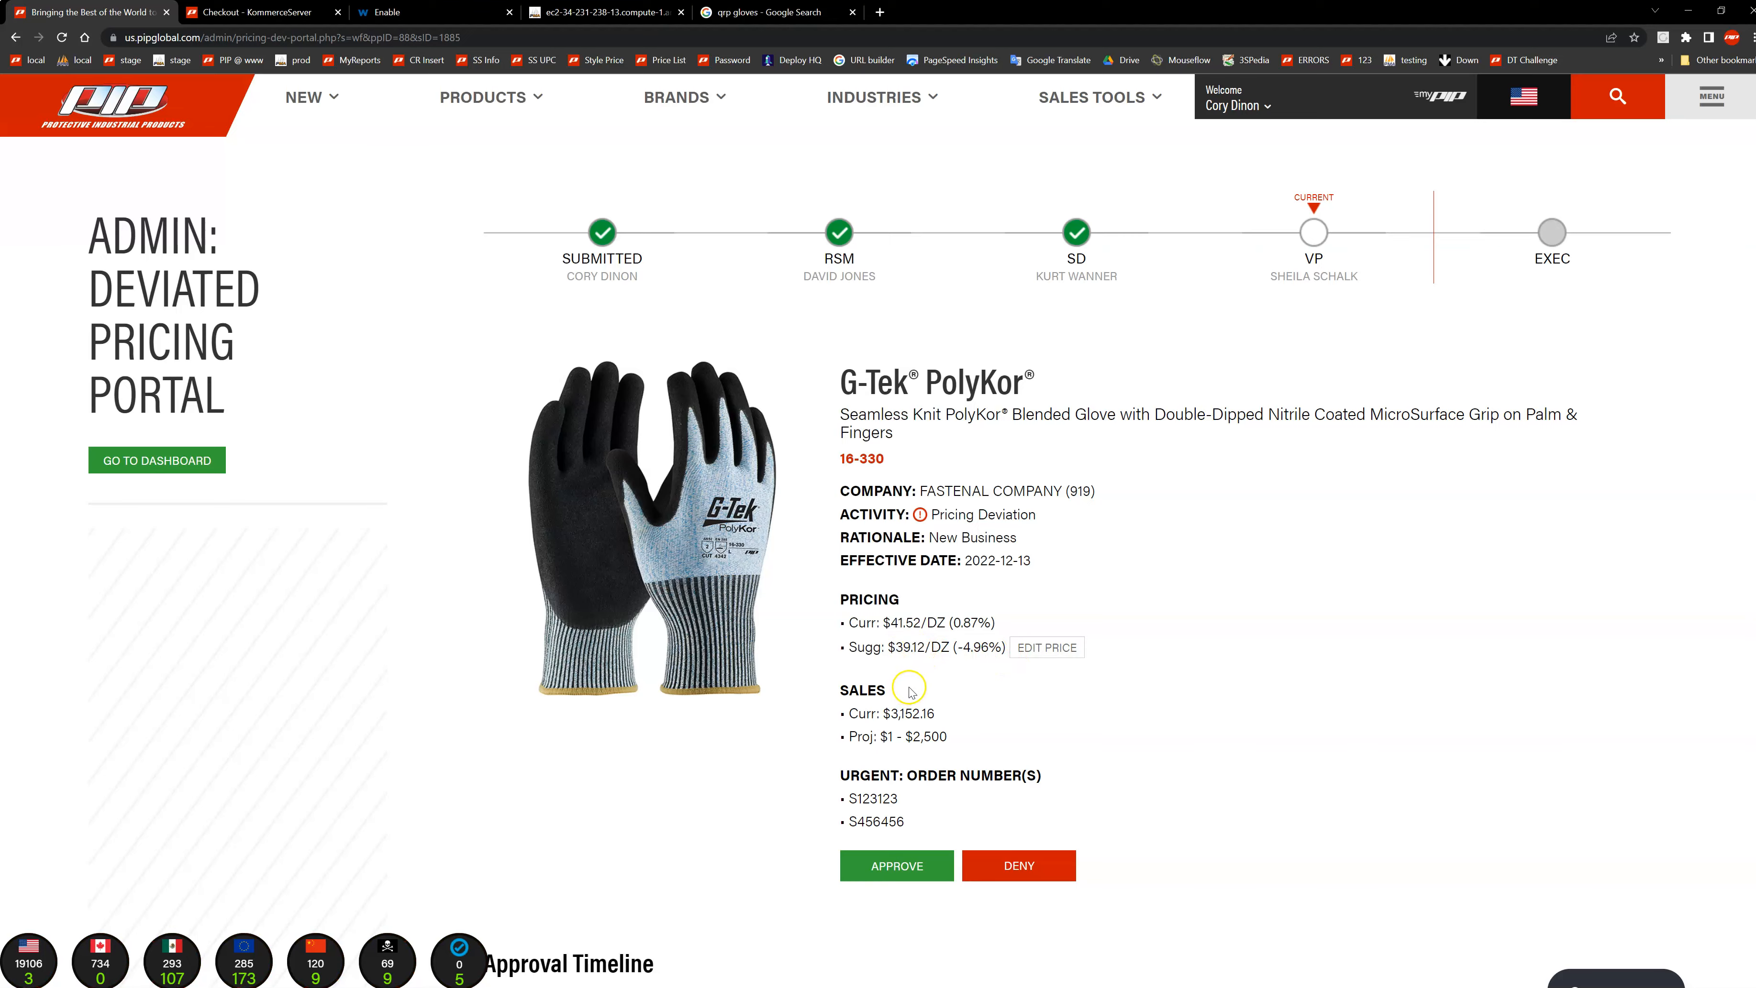
Step: Approve the repriced 16-330 request at the VP stage and review its approval timeline
{"action": "scroll", "coordinate": [910, 692], "scroll_direction": "down", "scroll_amount": 5}
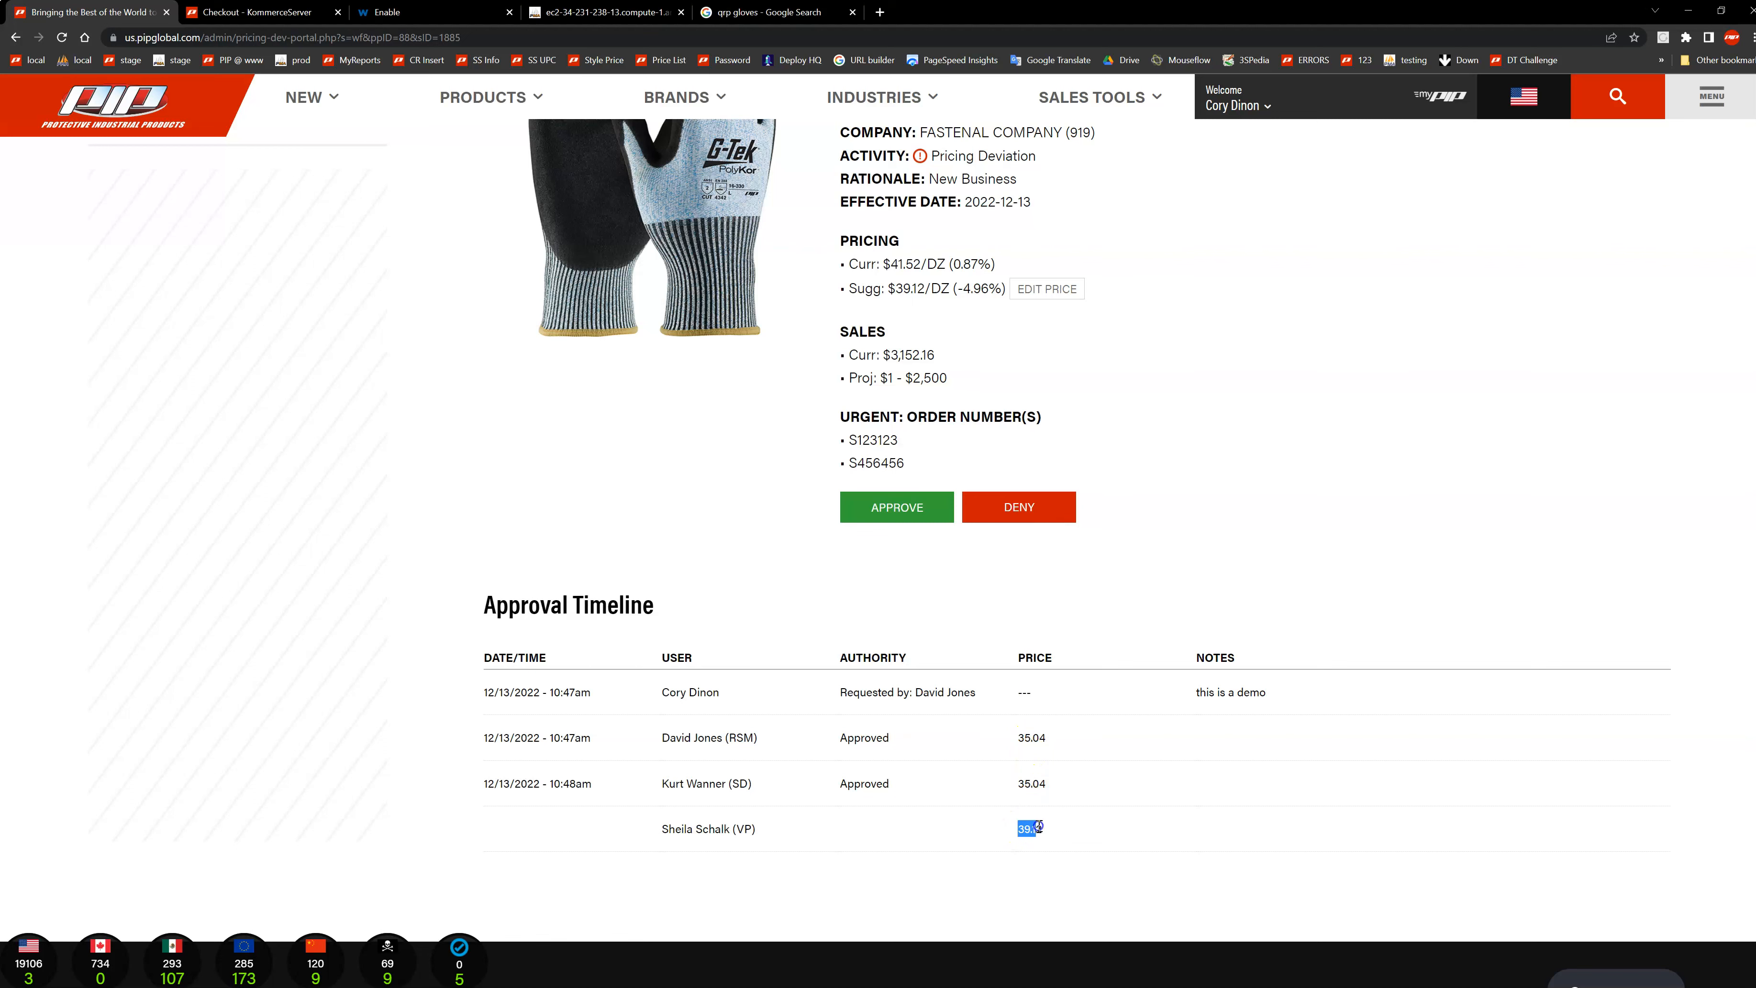
{"action": "left_click", "coordinate": [914, 508]}
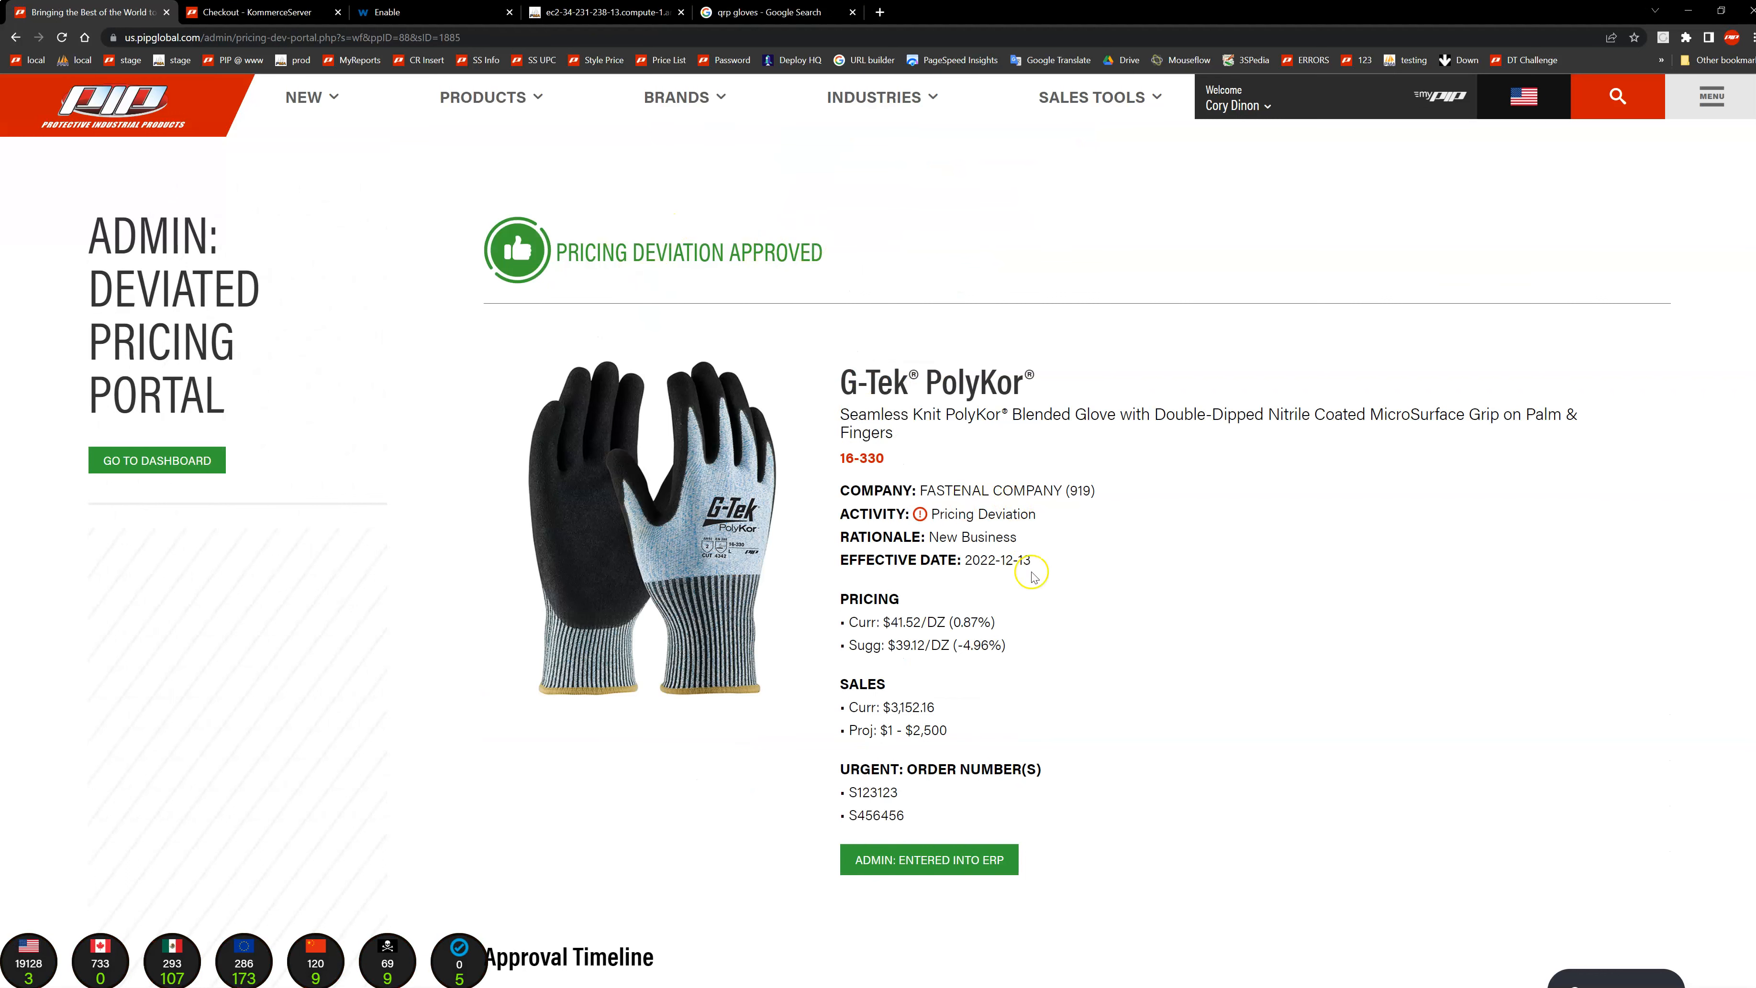
{"action": "scroll", "coordinate": [1032, 576], "scroll_direction": "down", "scroll_amount": 4}
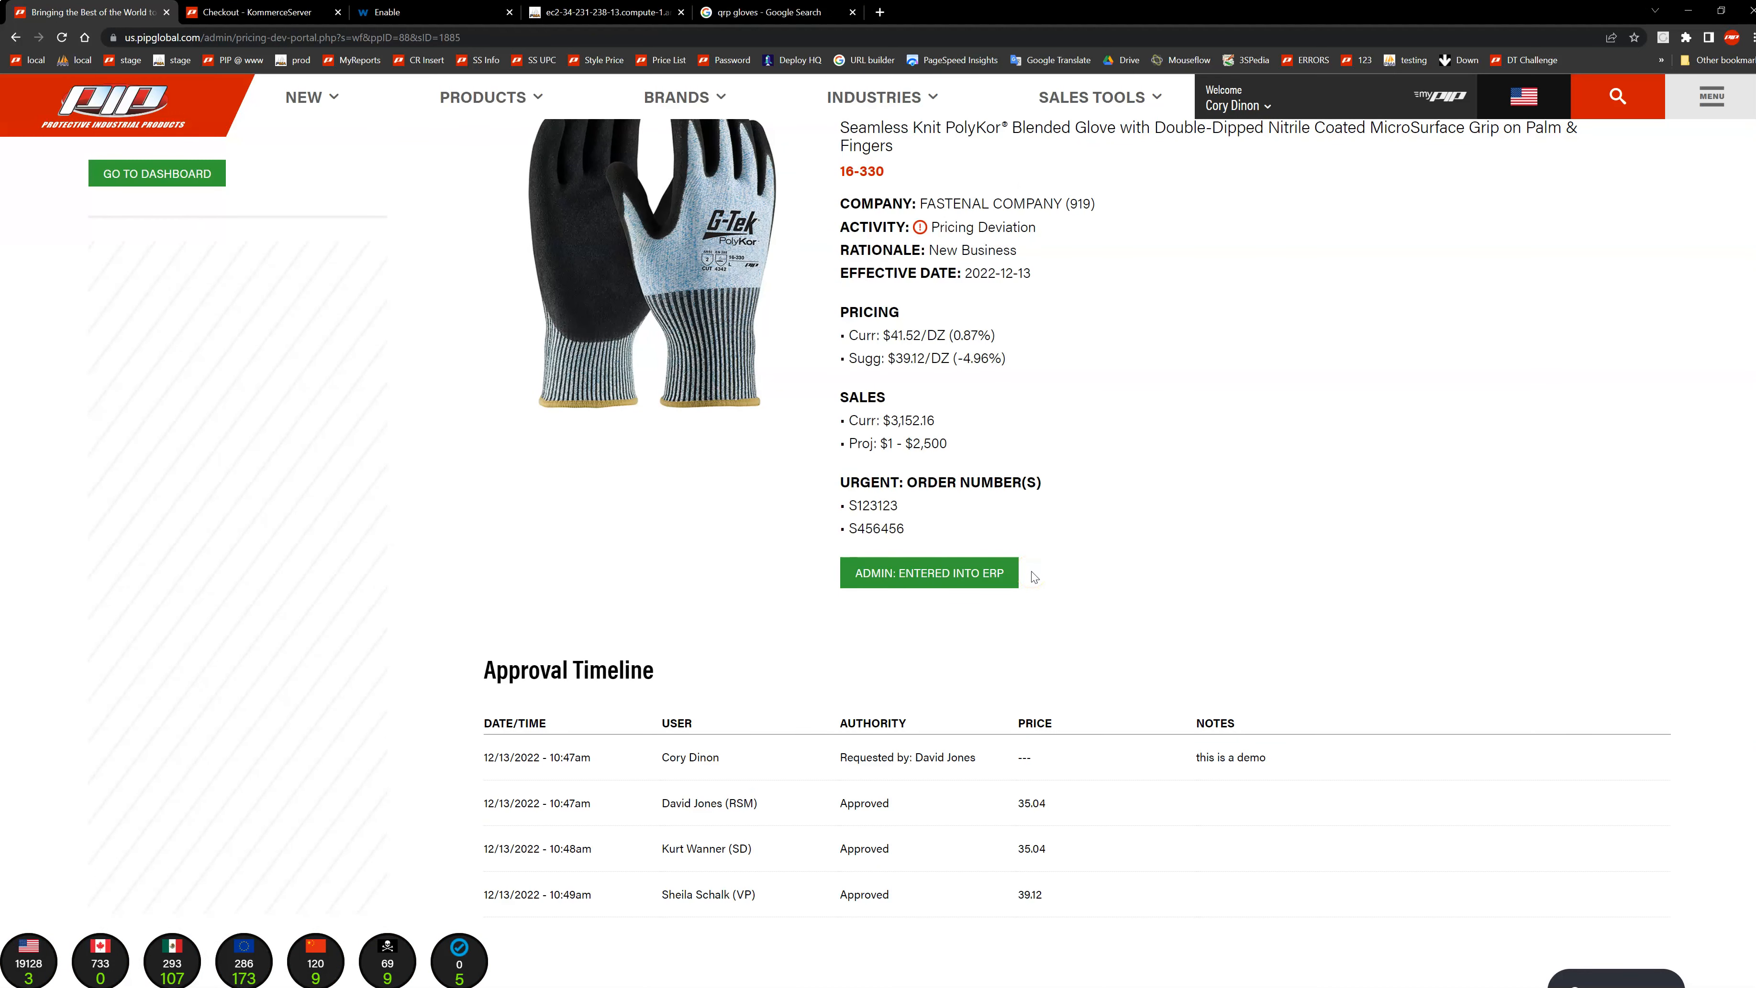
{"action": "scroll", "coordinate": [1033, 577], "scroll_direction": "up", "scroll_amount": 1}
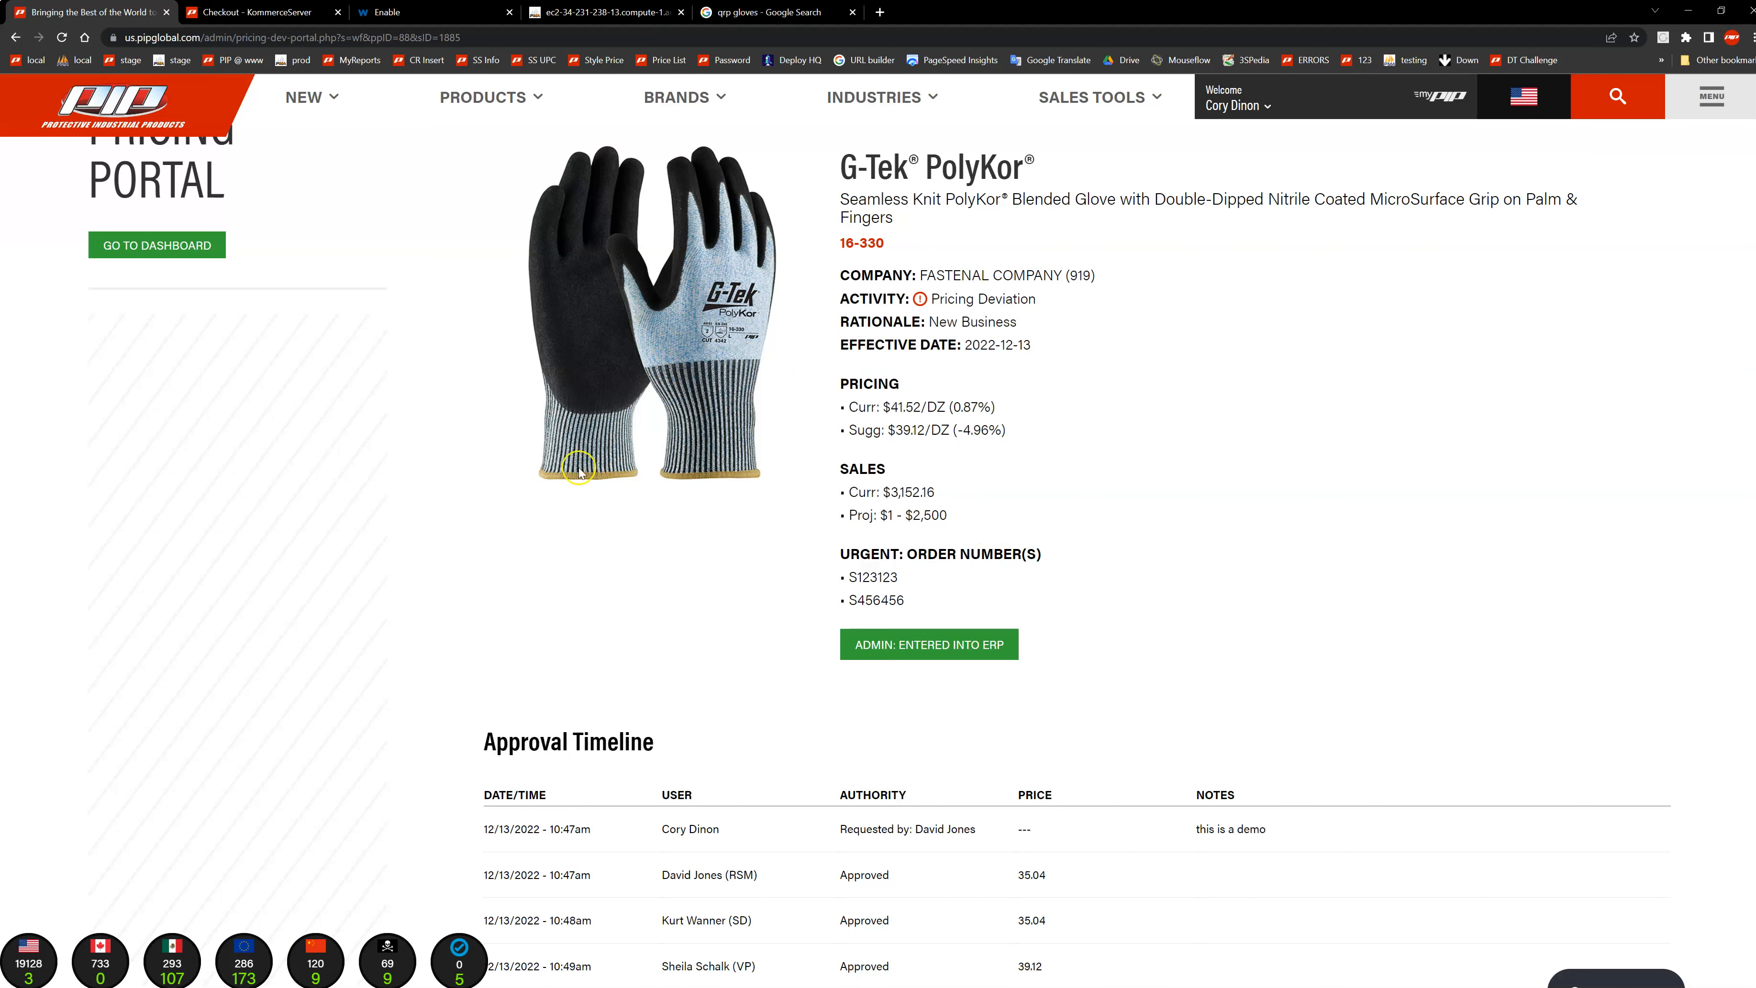
Step: Mark the approved pricing deviation for style 16-330 as entered into ERP
{"action": "scroll", "coordinate": [1128, 574], "scroll_direction": "up", "scroll_amount": 2}
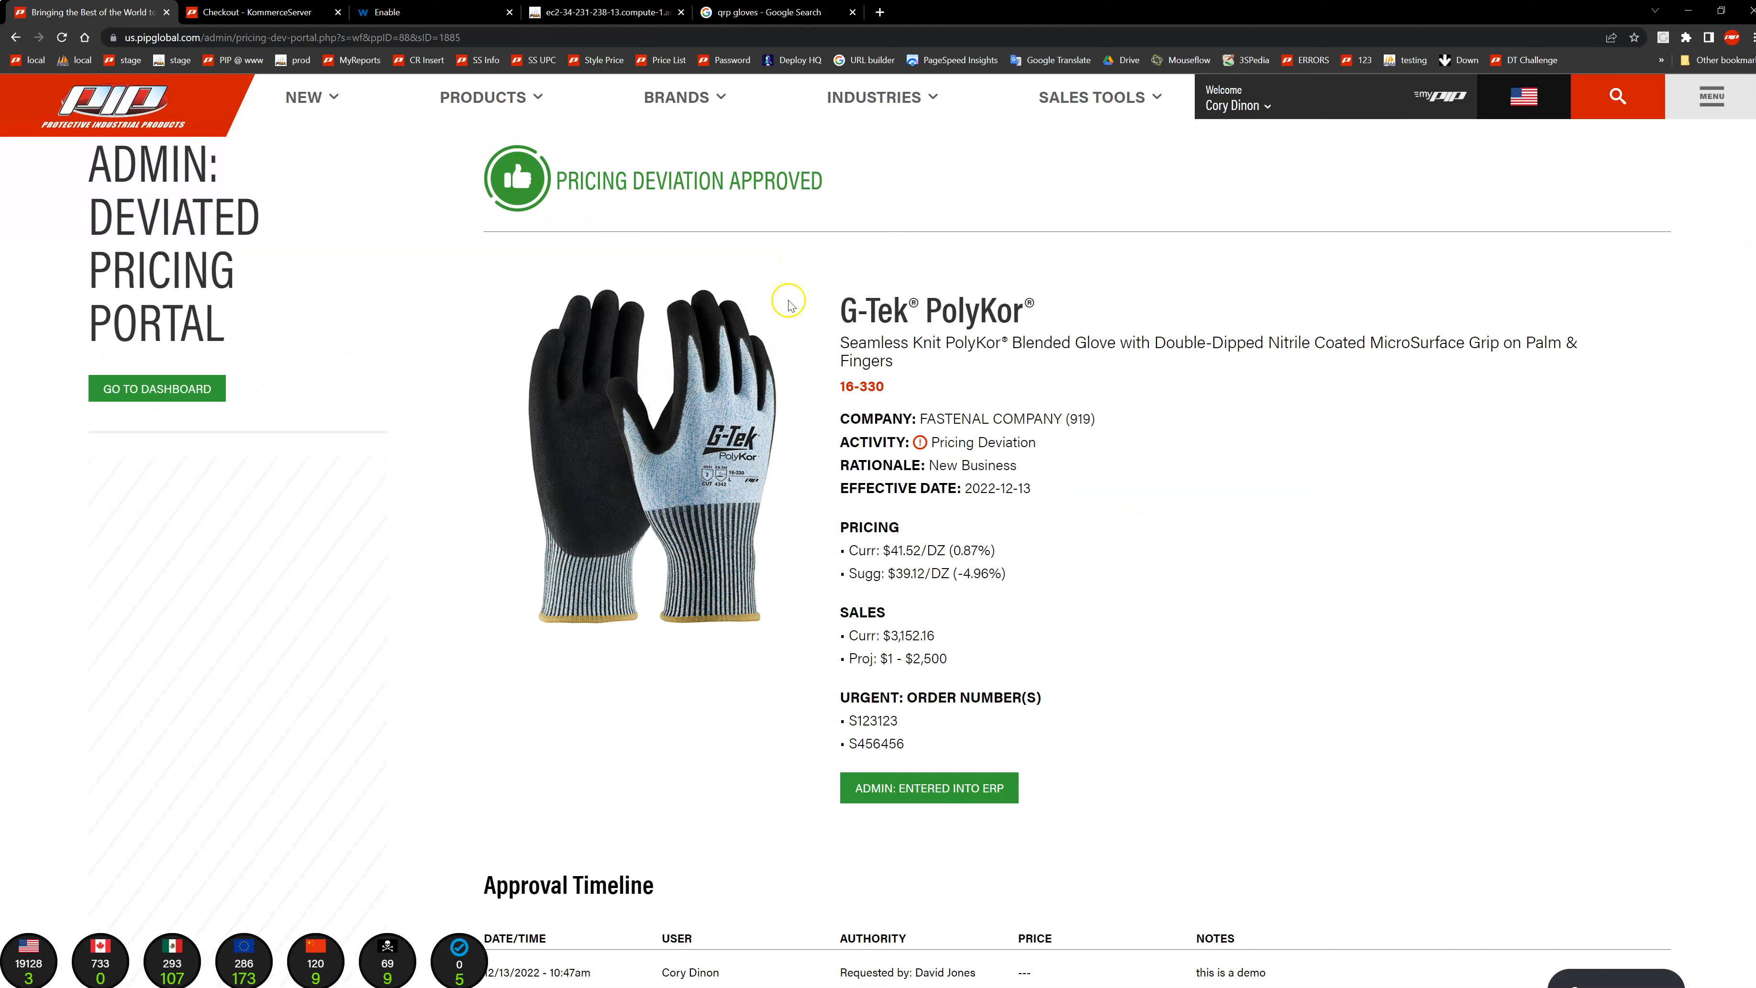
{"action": "scroll", "coordinate": [870, 470], "scroll_direction": "down", "scroll_amount": 1}
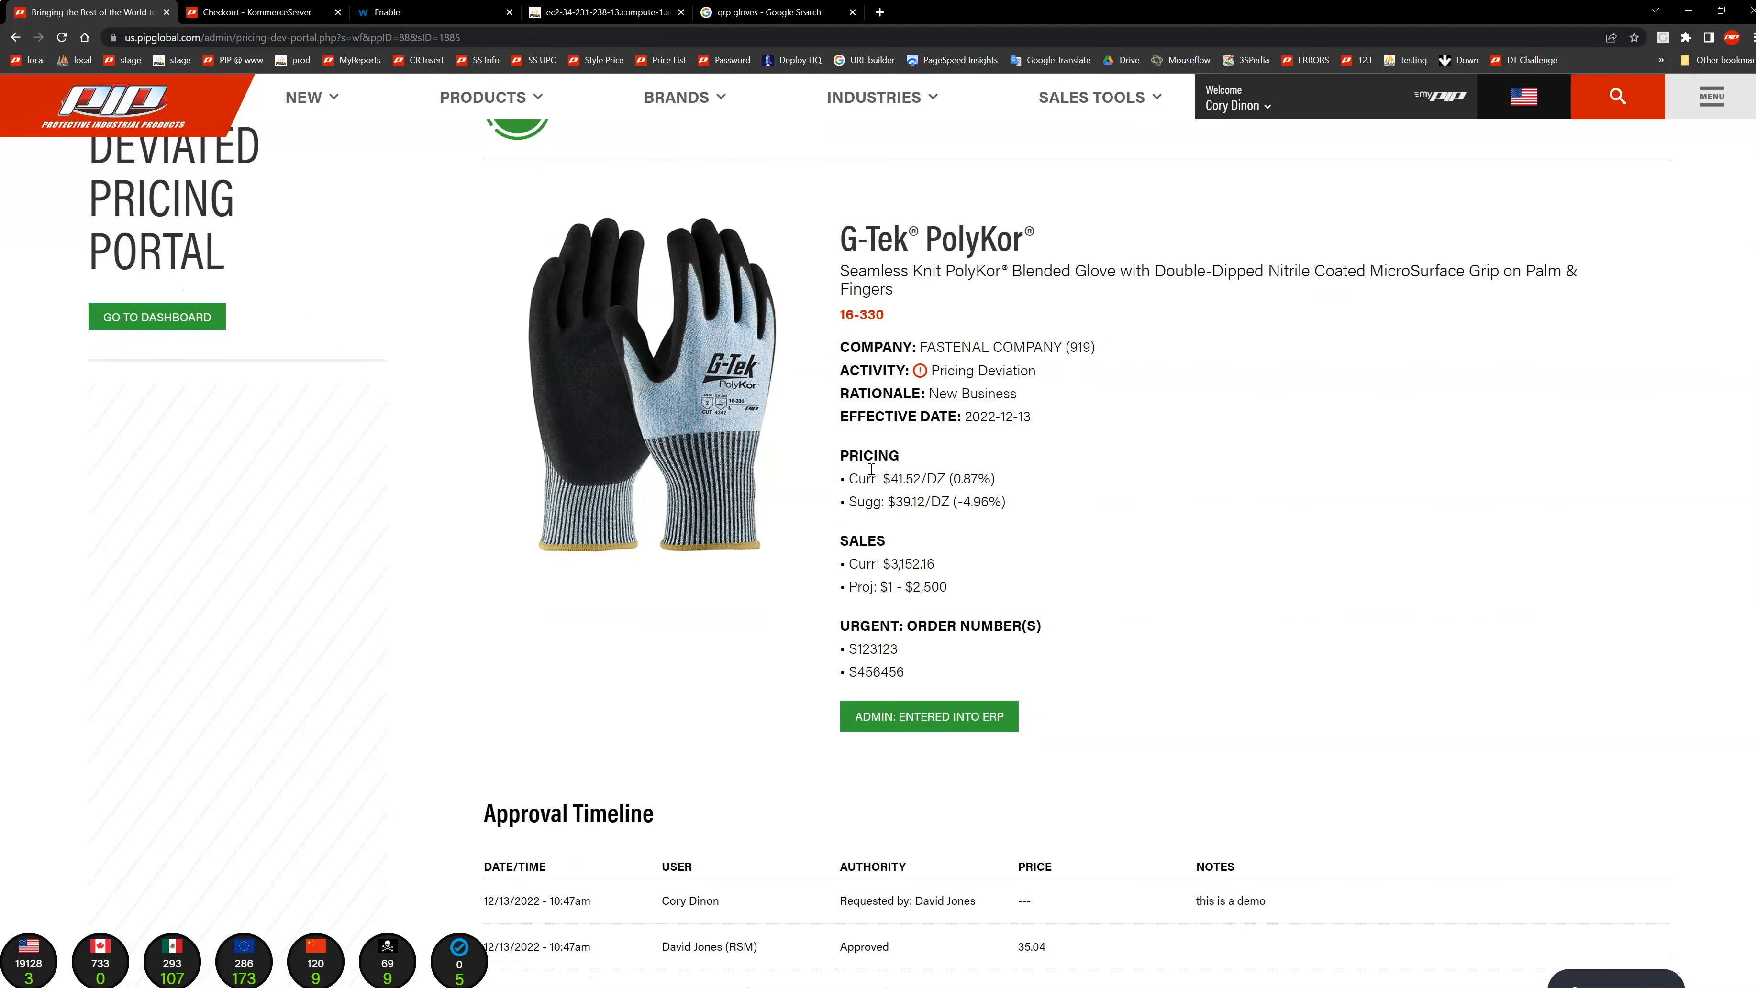
{"action": "scroll", "coordinate": [895, 663], "scroll_direction": "down", "scroll_amount": 2}
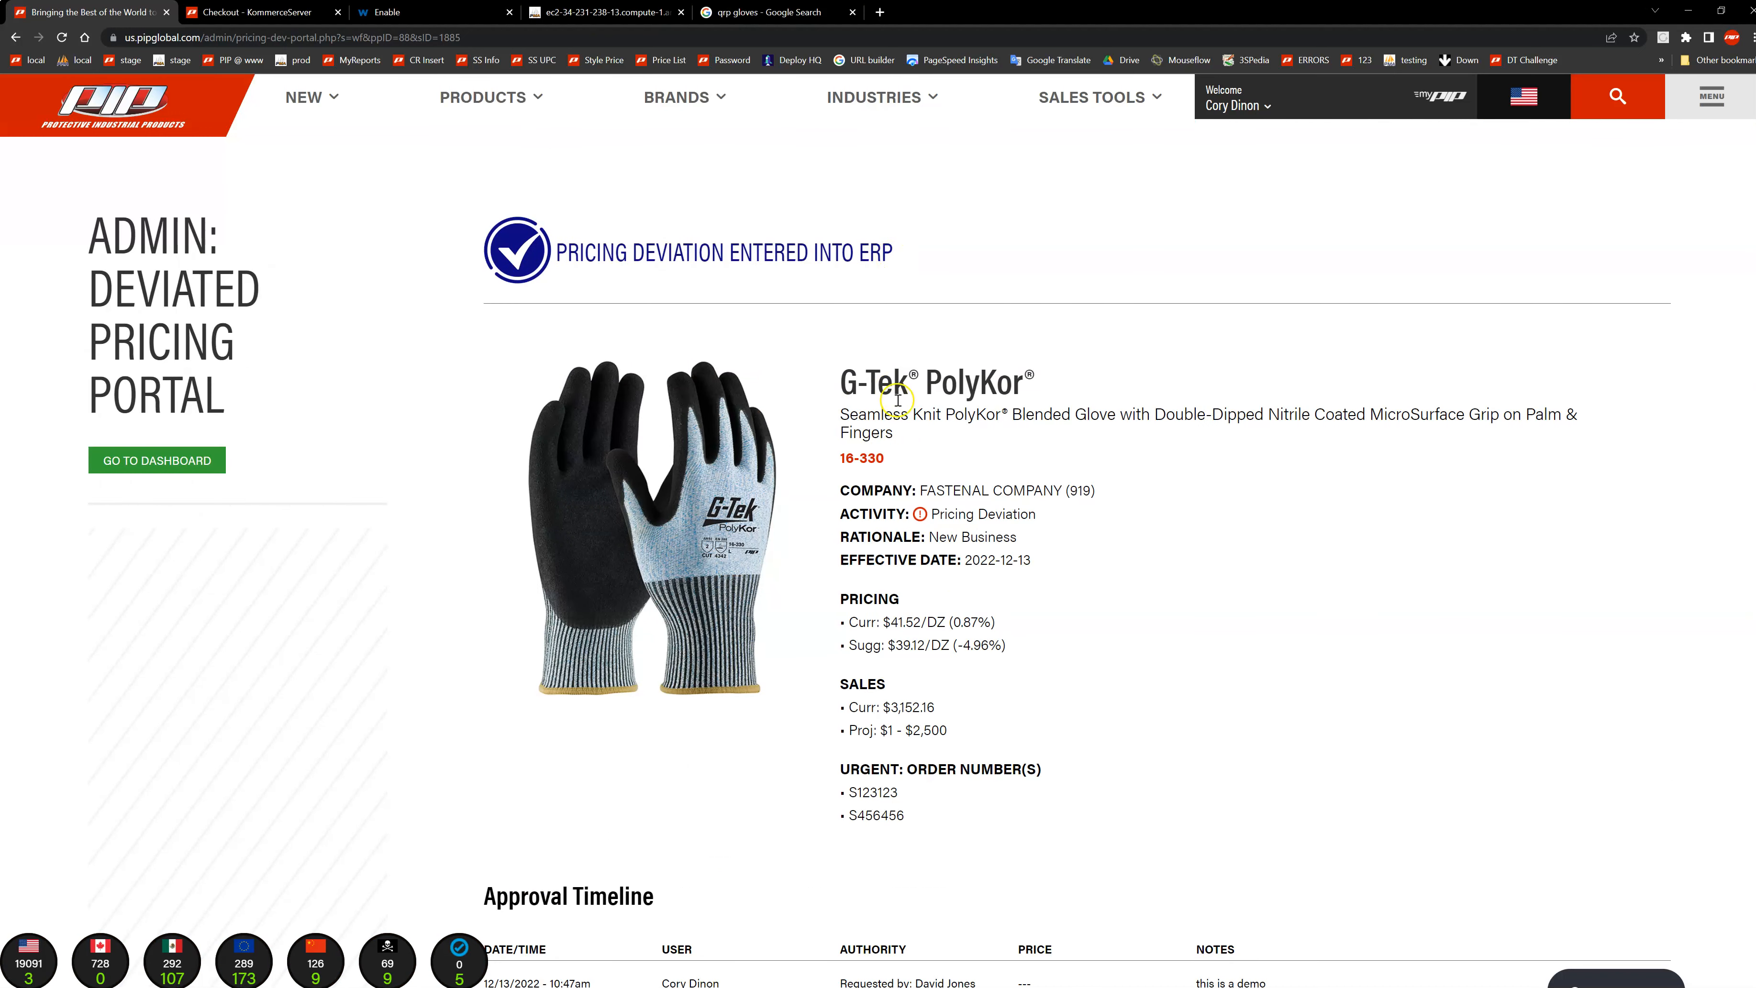
Step: Review the request's updated approval timeline and find the request among the dashboard's Entered into ERP submissions
{"action": "scroll", "coordinate": [893, 394], "scroll_direction": "down", "scroll_amount": 5}
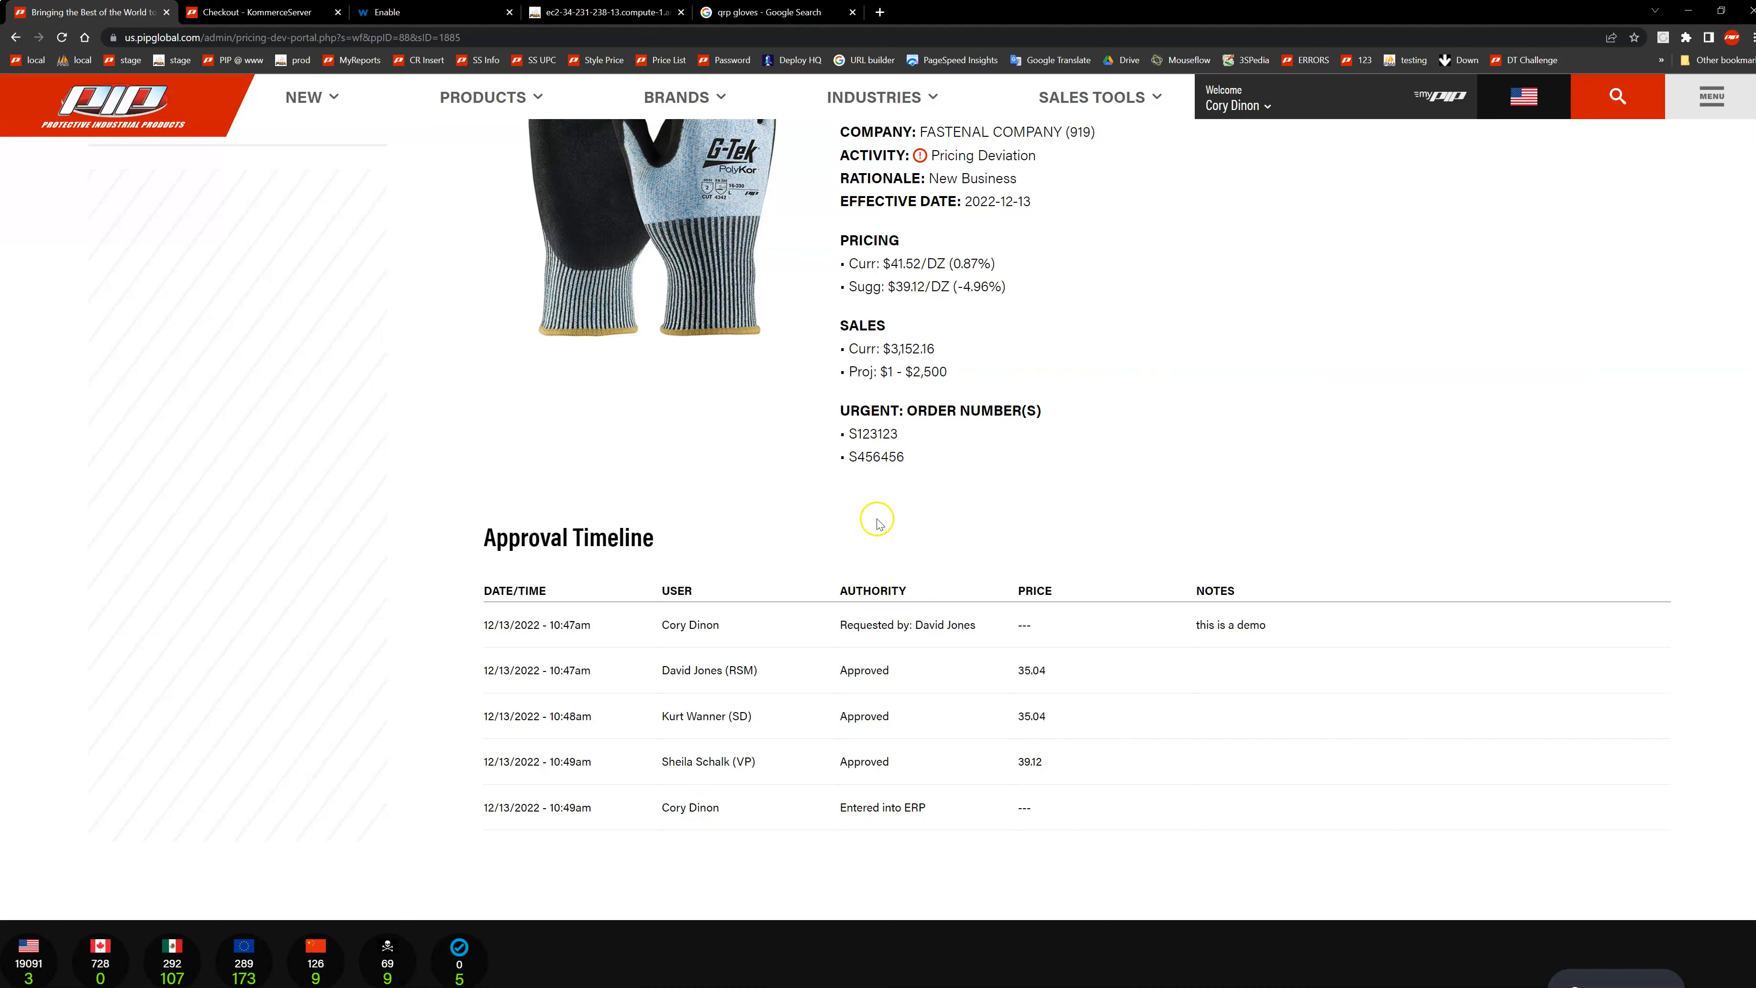
{"action": "scroll", "coordinate": [878, 523], "scroll_direction": "up", "scroll_amount": 5}
{"action": "left_click", "coordinate": [138, 465]}
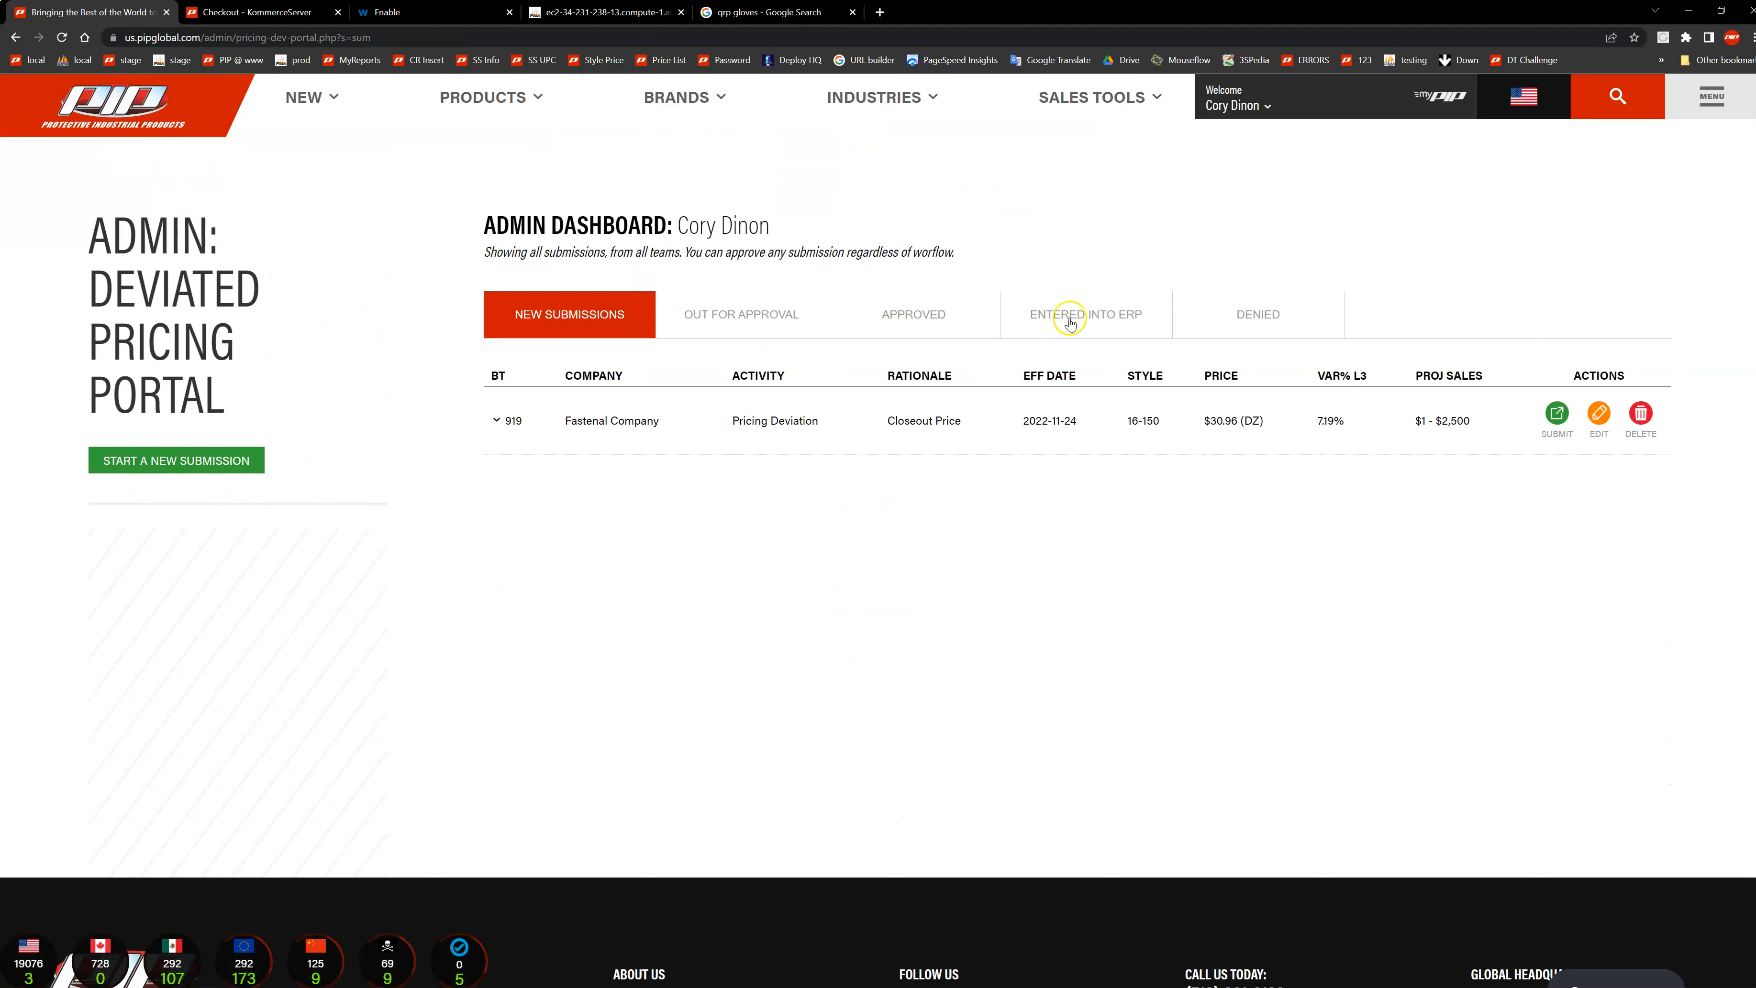
{"action": "left_click", "coordinate": [1071, 322]}
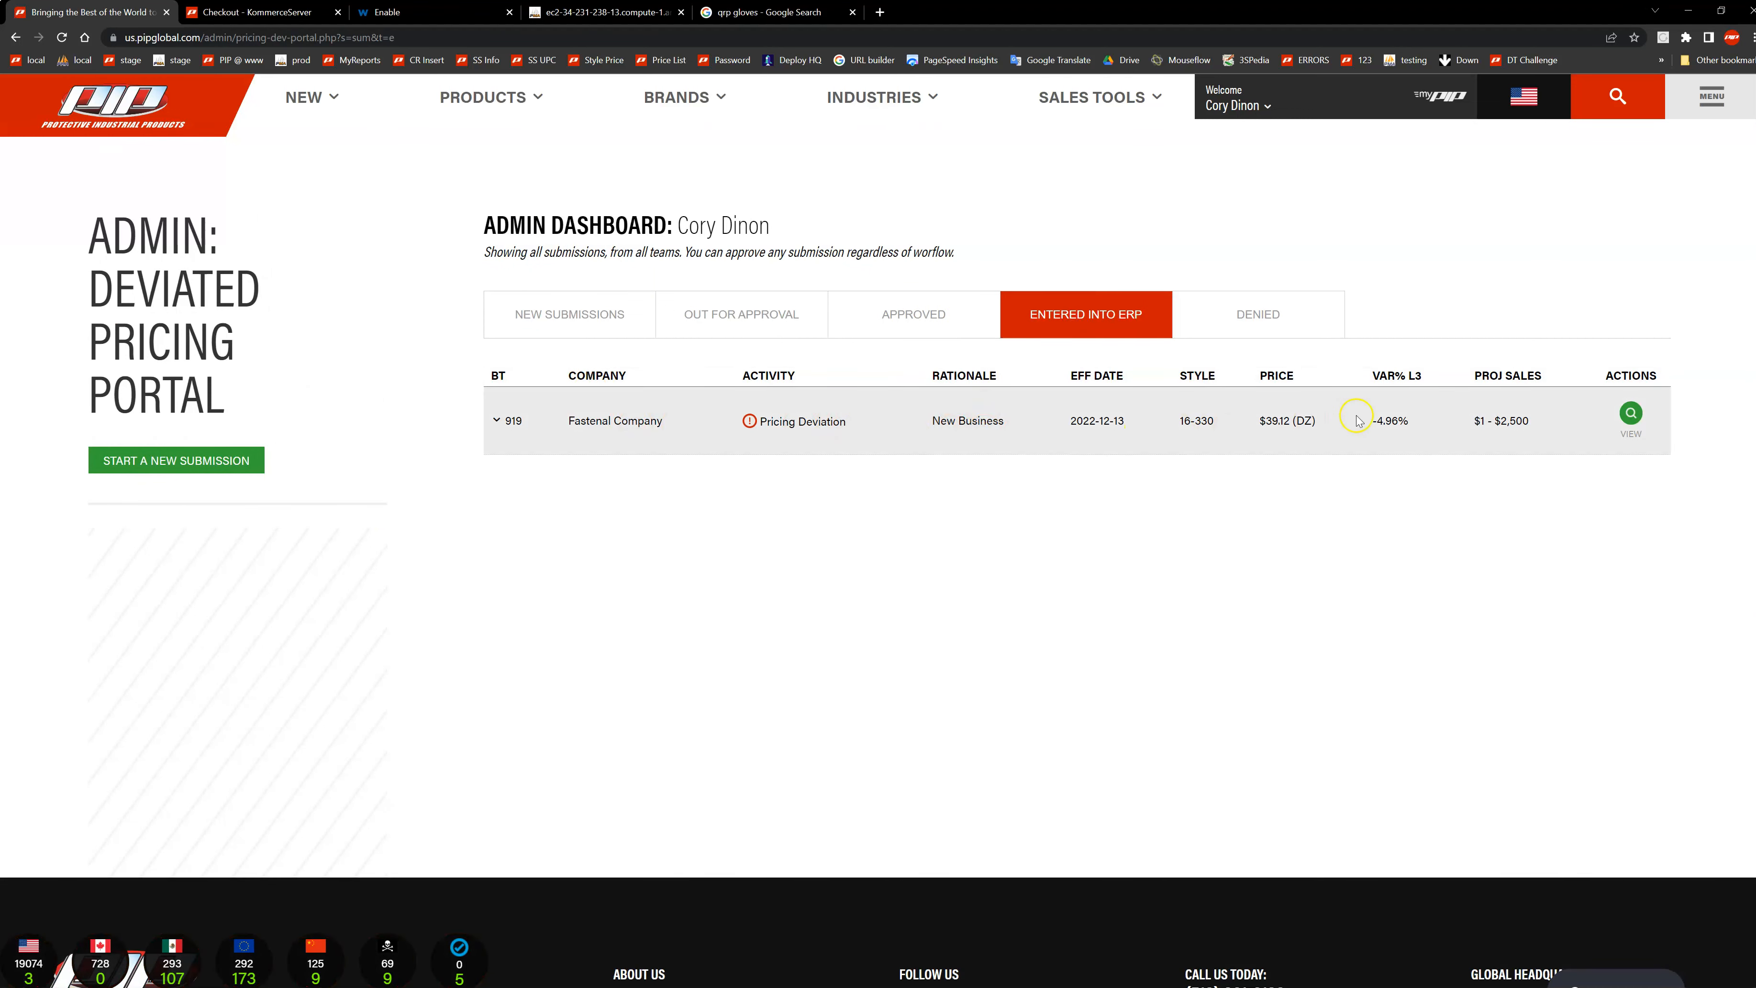
Step: Look through the dashboard's New Submissions, Out for Approval, Approved, Entered into ERP and Denied lists
{"action": "left_click", "coordinate": [571, 316]}
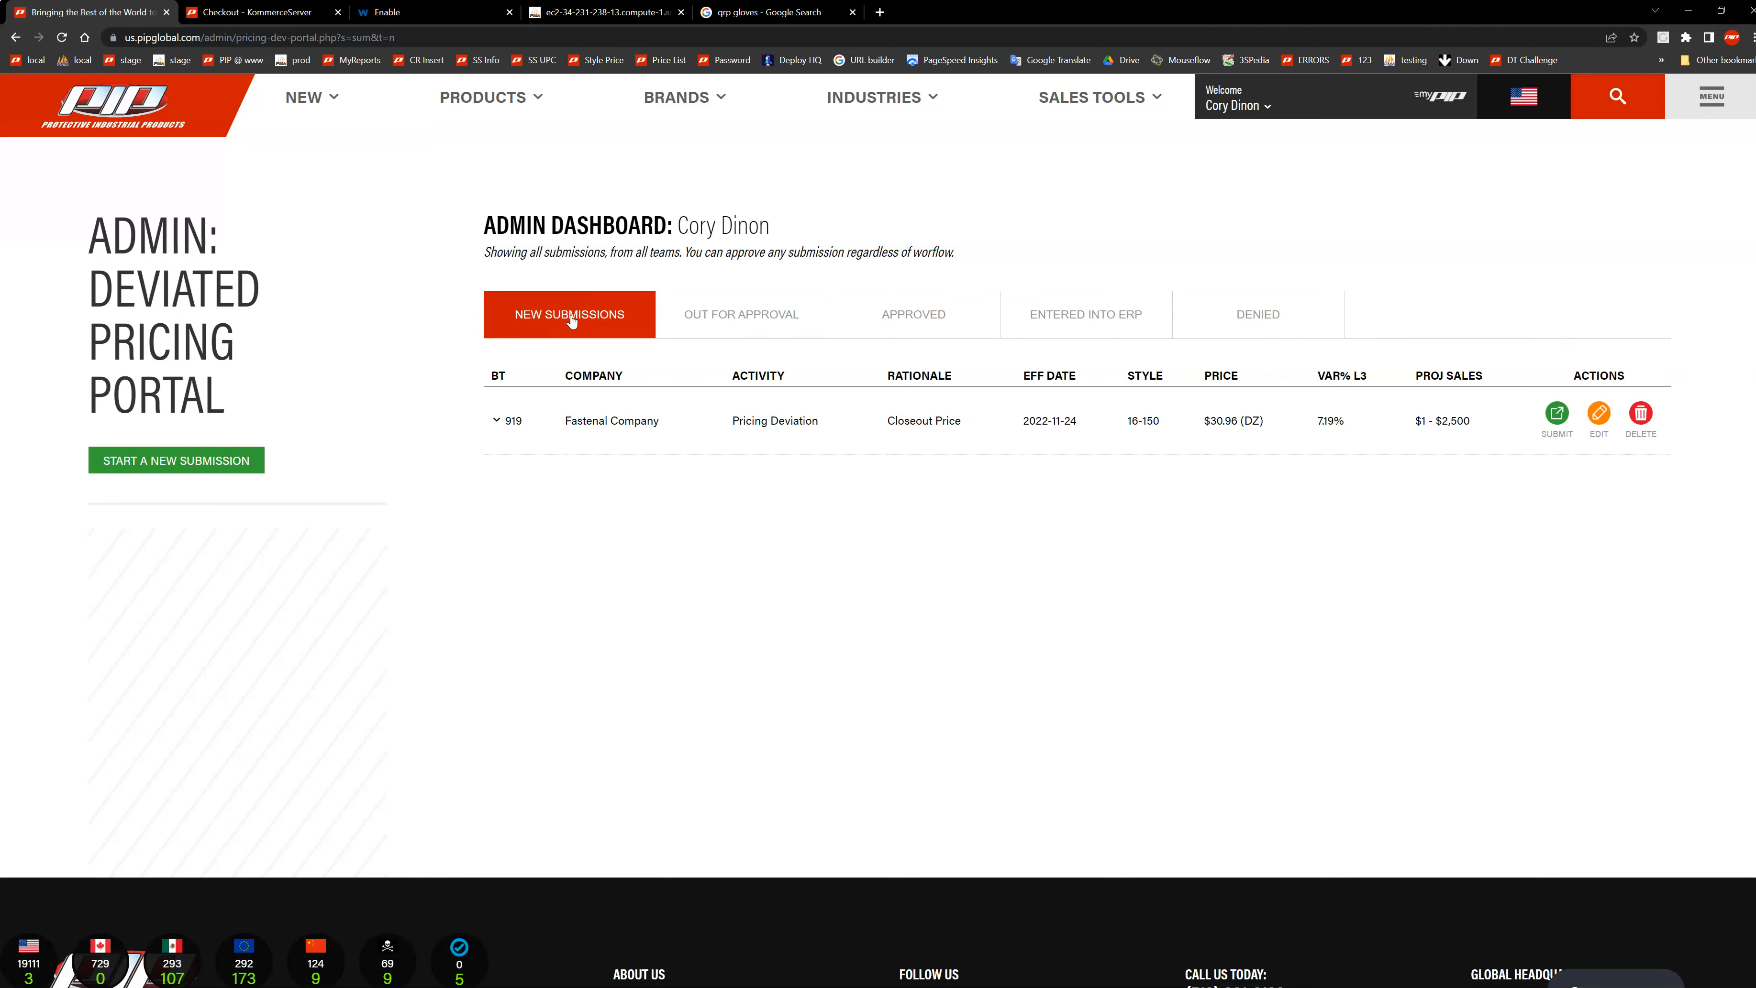
{"action": "left_click", "coordinate": [712, 319]}
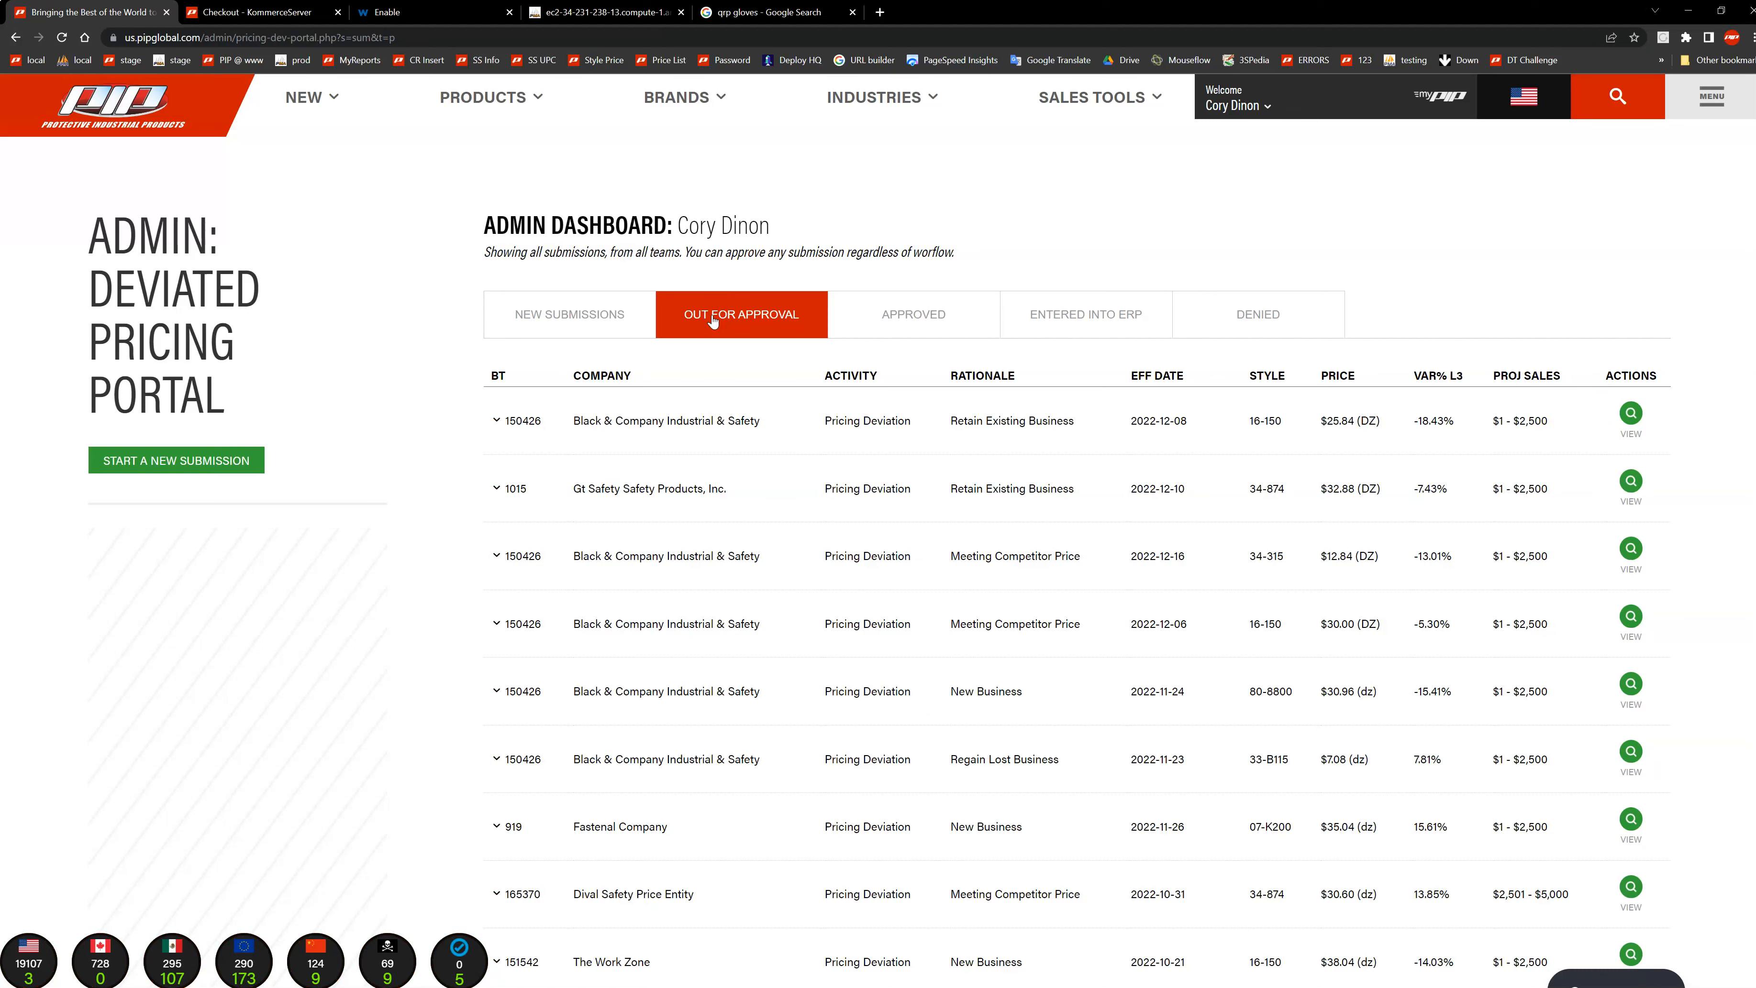
{"action": "left_click", "coordinate": [890, 318]}
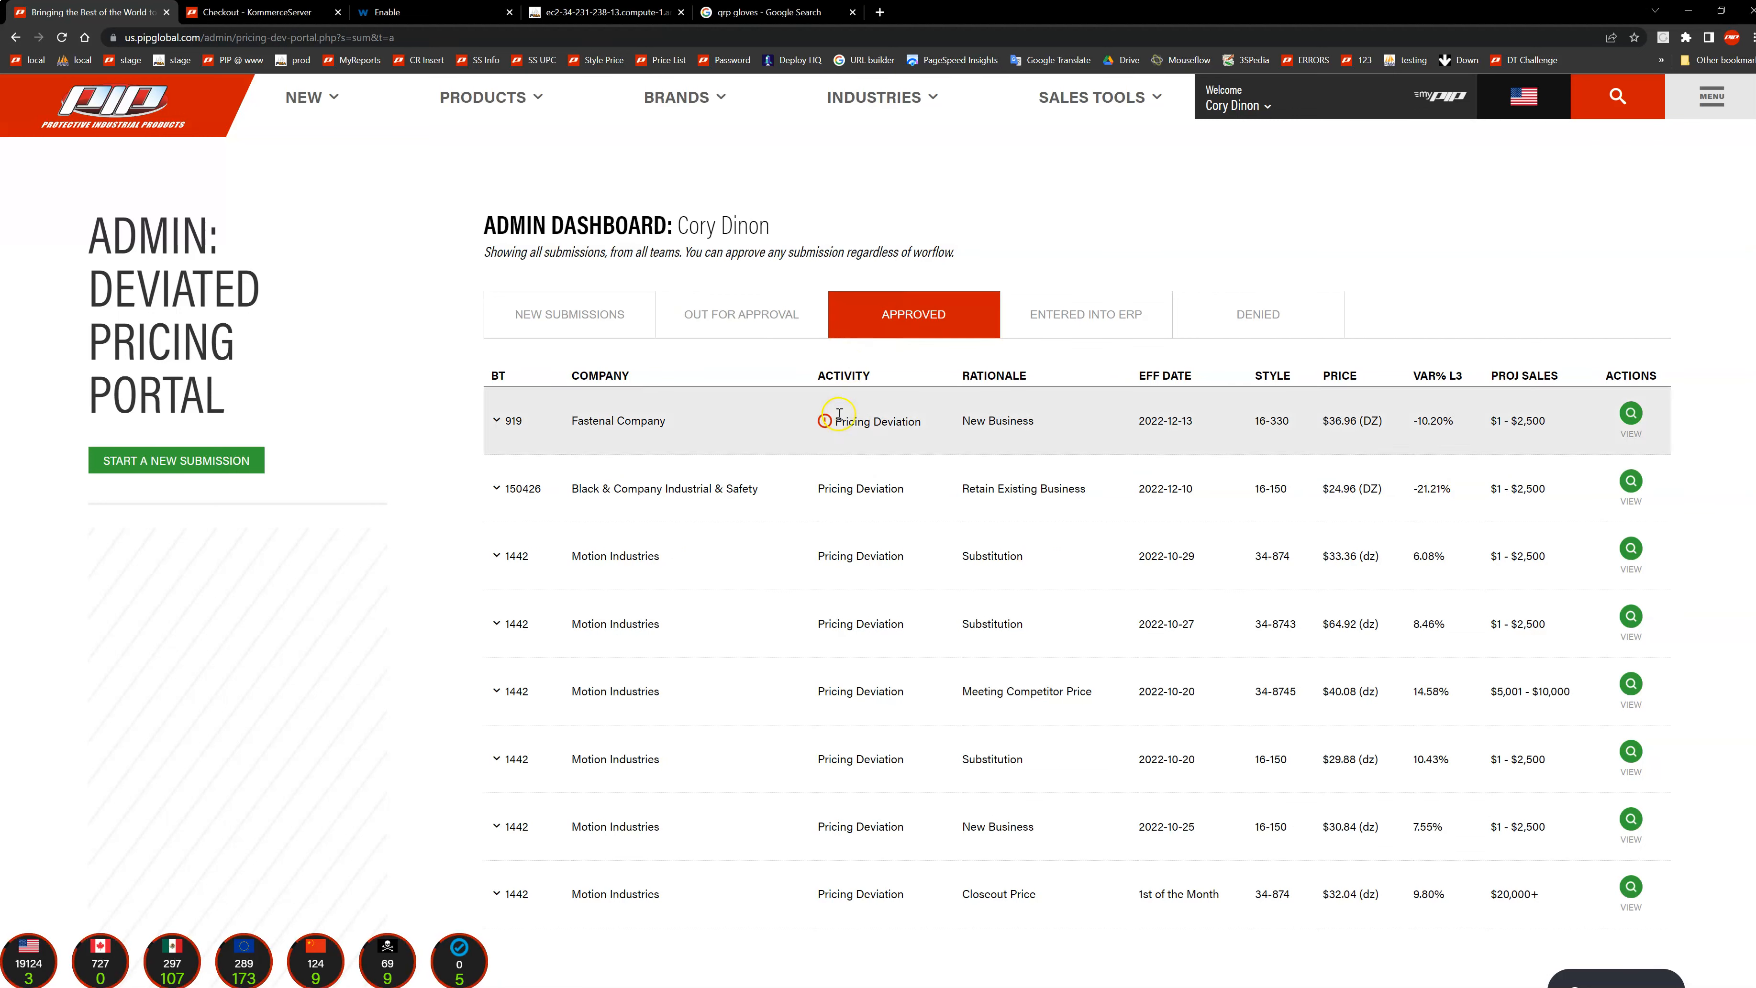
{"action": "left_click", "coordinate": [1077, 318]}
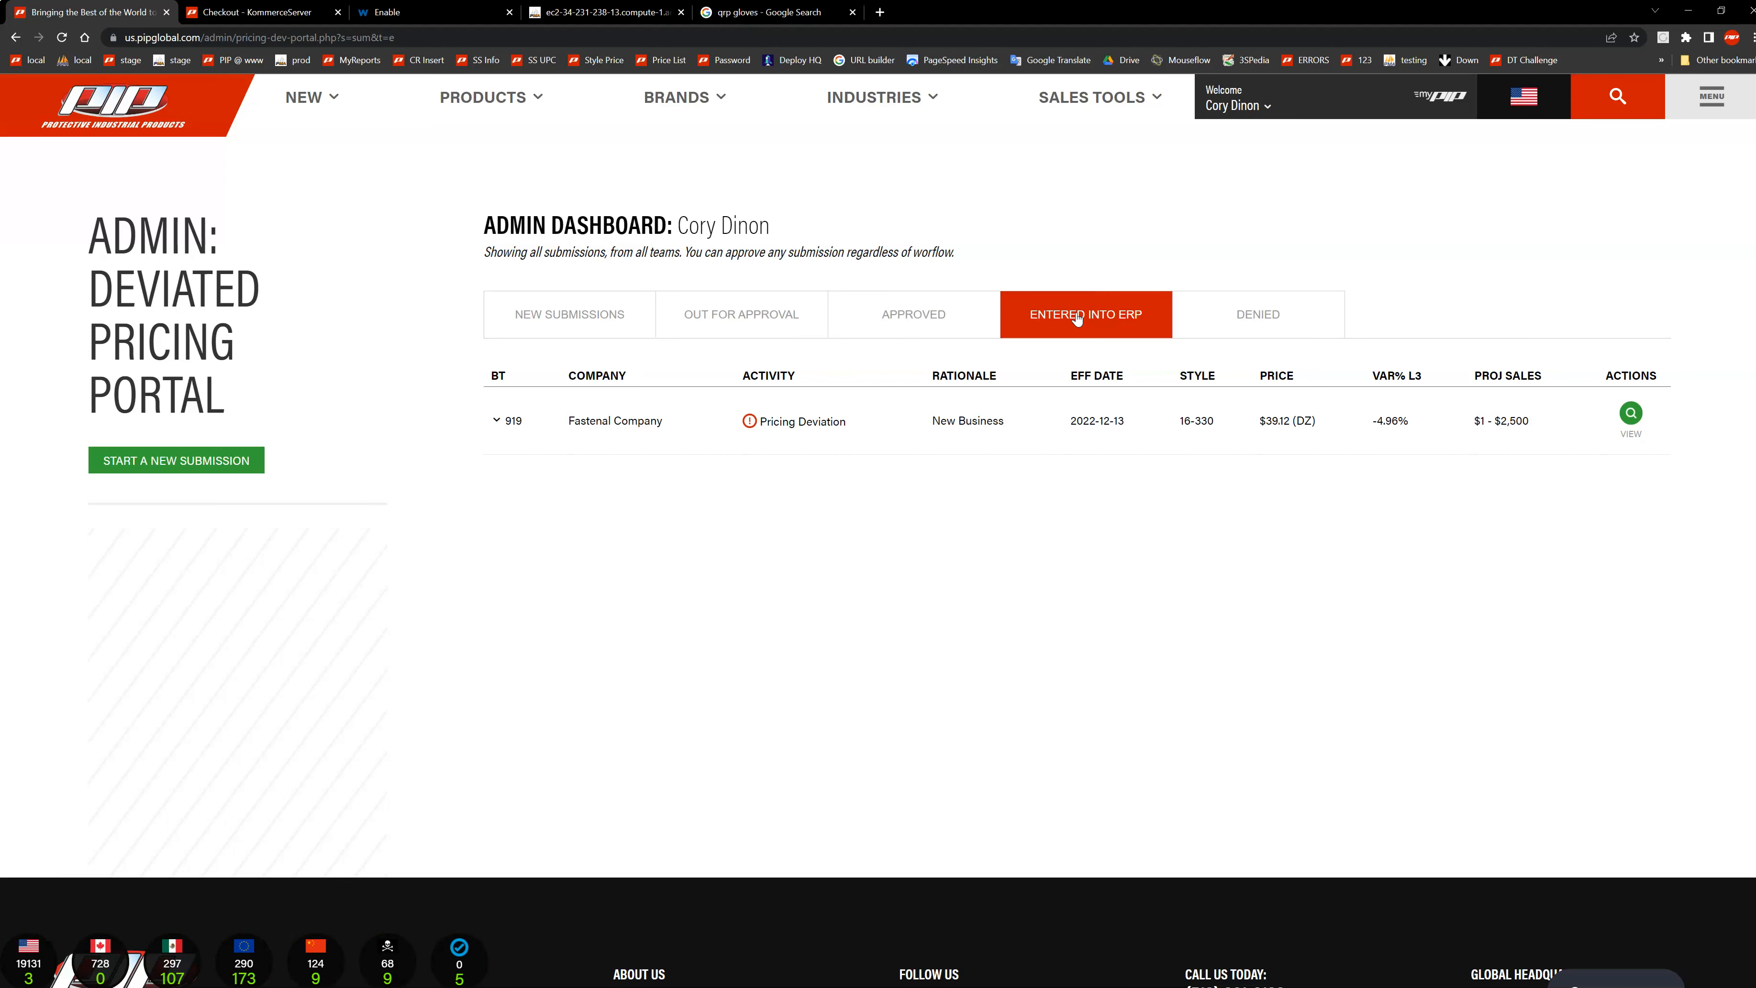
{"action": "left_click", "coordinate": [1250, 315]}
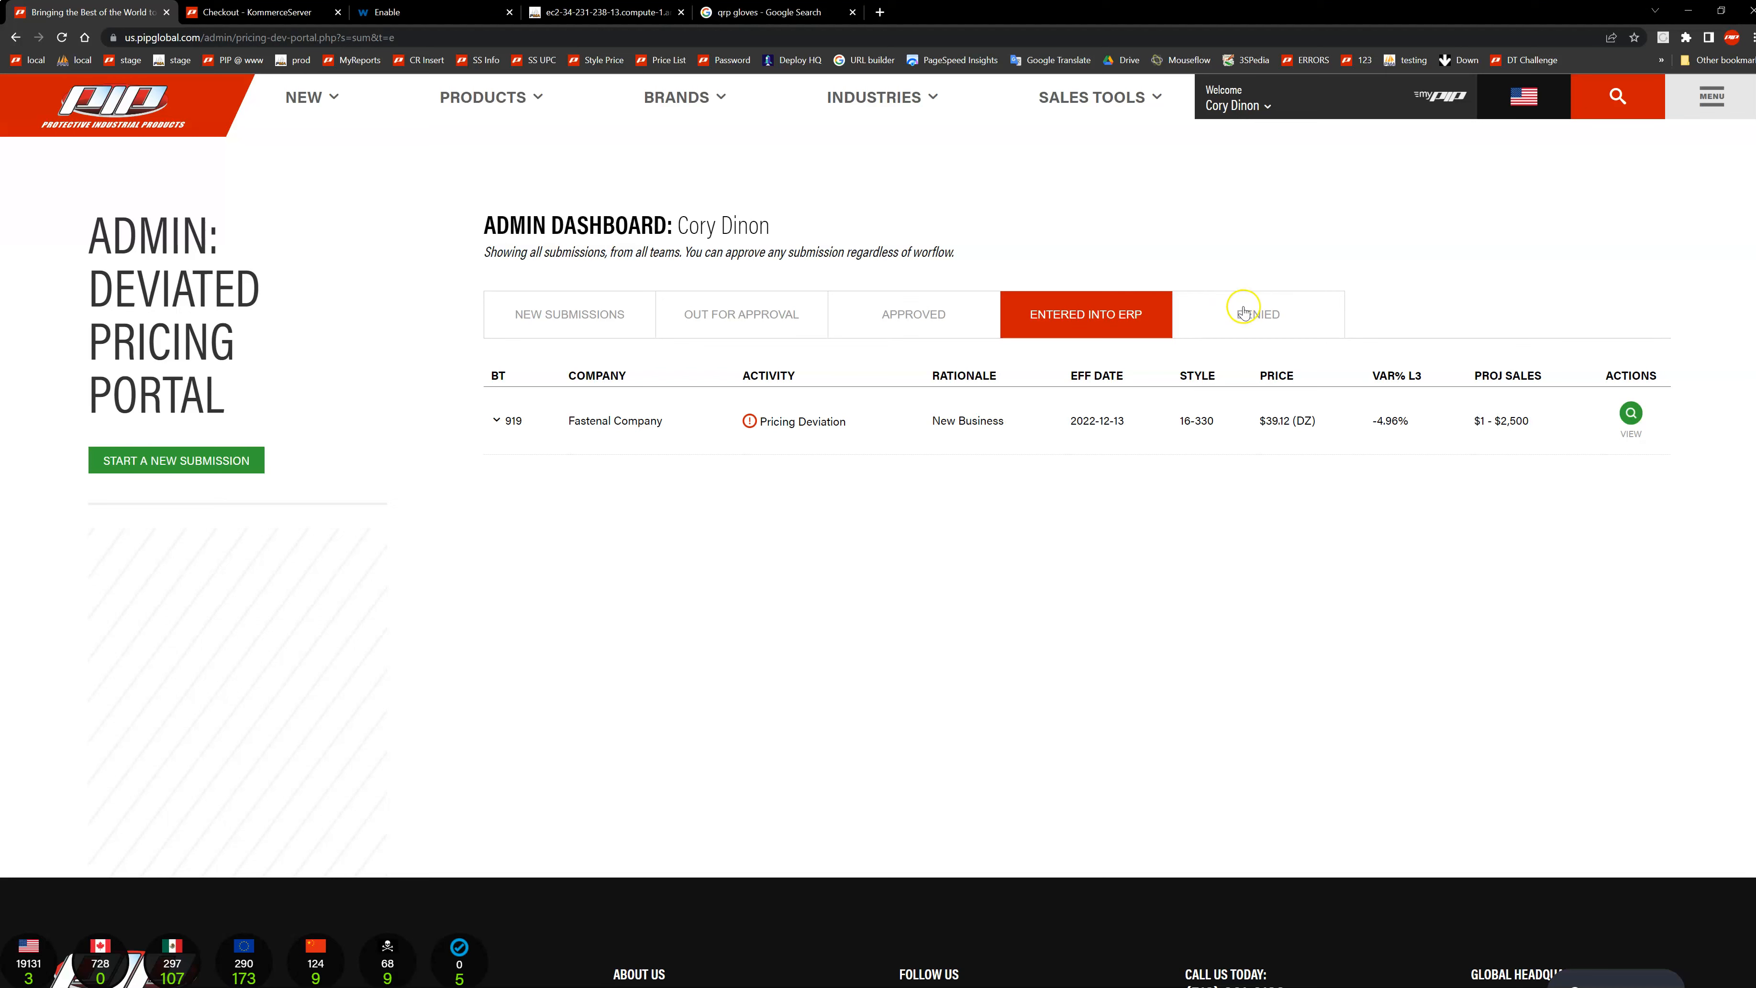